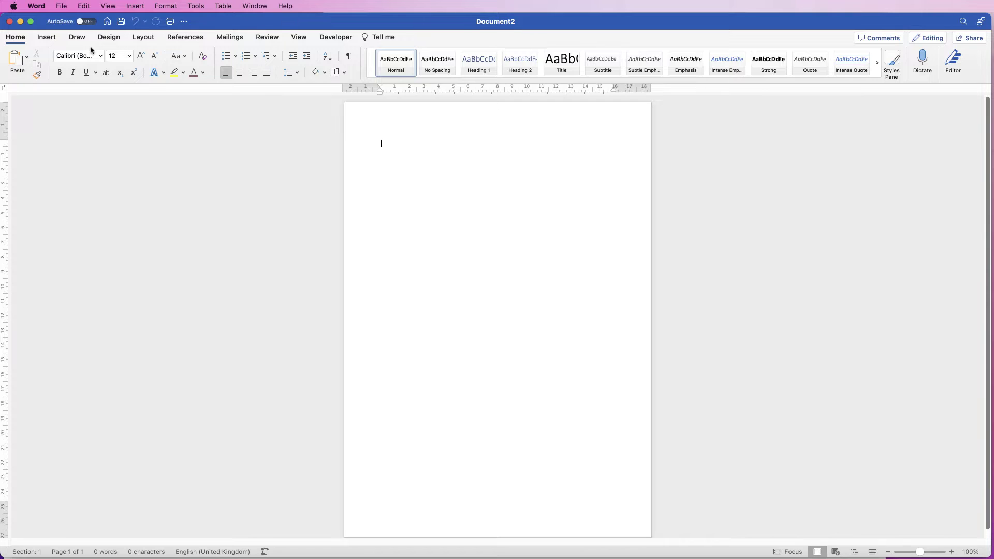
Draw a rectangle about 17.15 cm wide and 2.24 cm high near the top of the page and remove its outline.
click(46, 37)
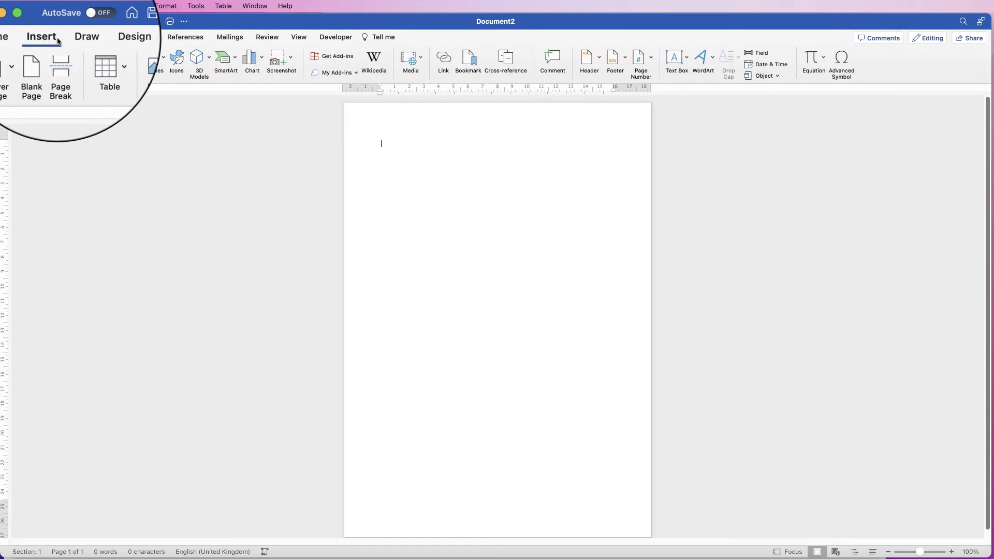
click(163, 57)
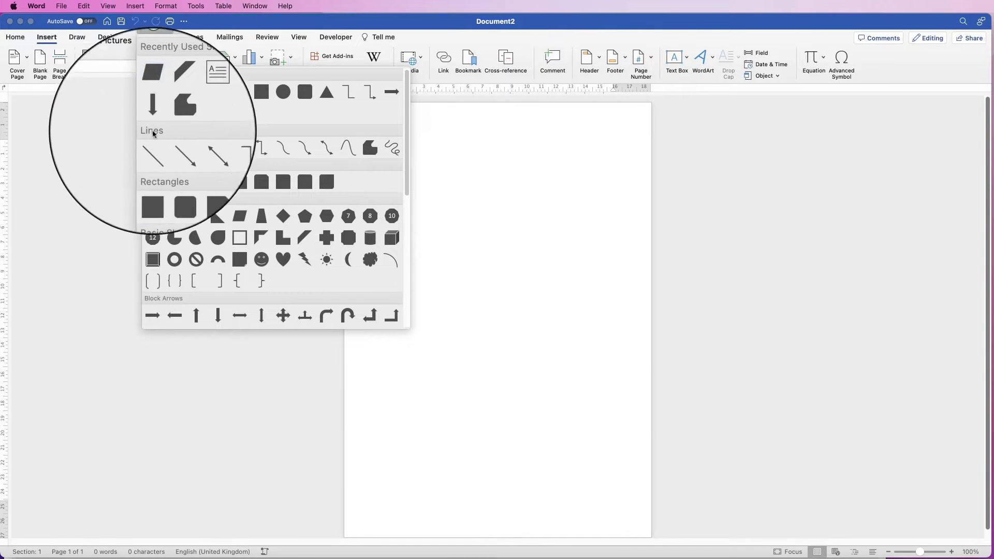
click(153, 187)
drag(387, 121, 617, 147)
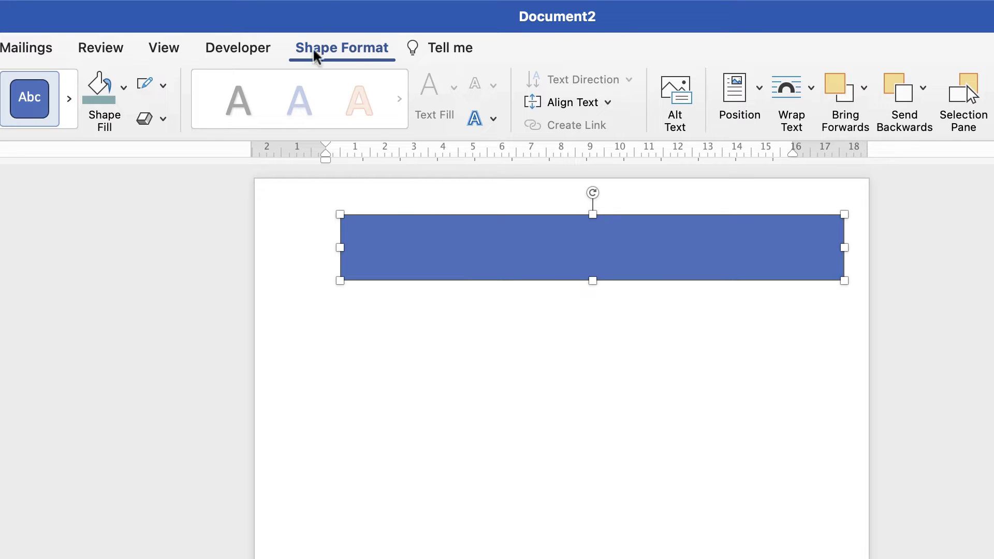
click(164, 89)
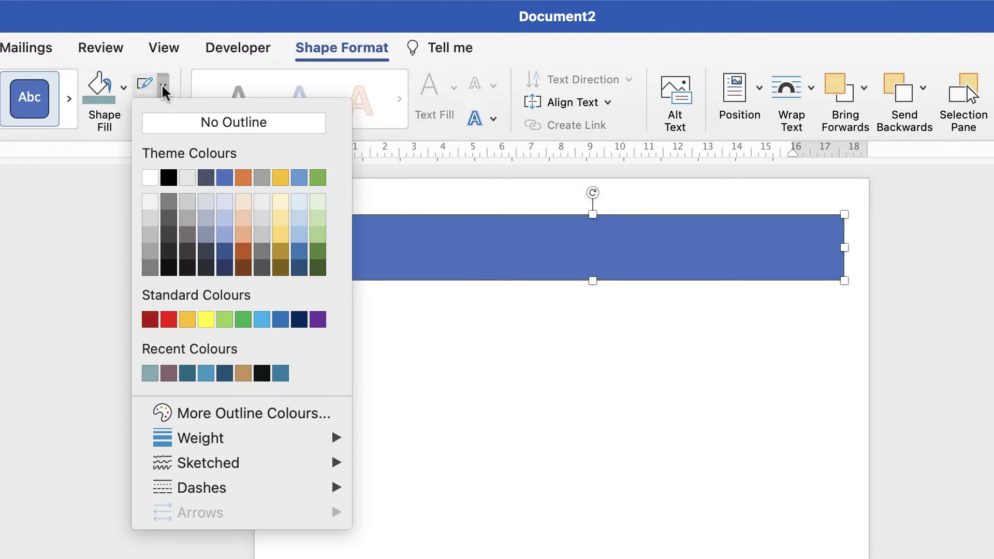
click(176, 128)
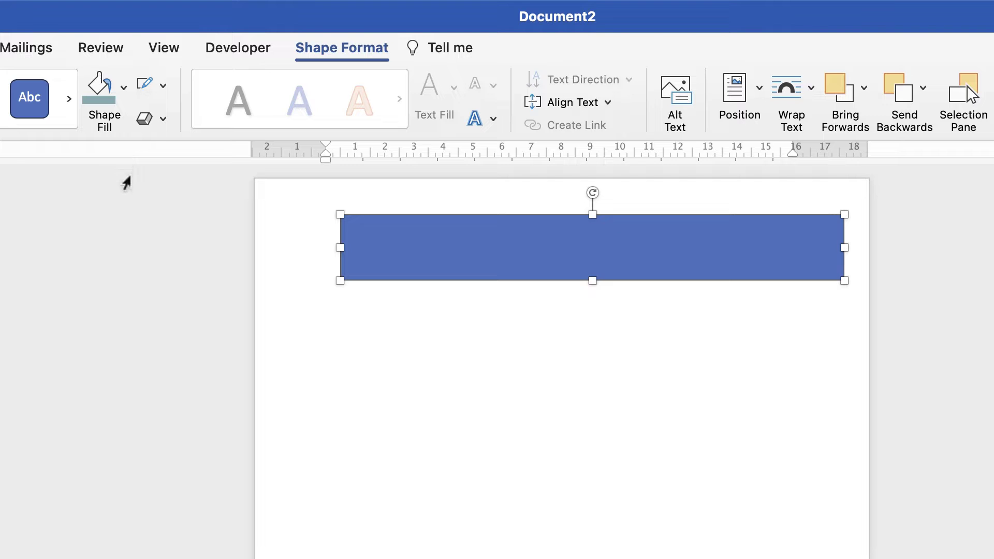
Stretch the rectangle to about 22 cm across the page's top edge and place a copy along the bottom edge.
drag(513, 254, 426, 213)
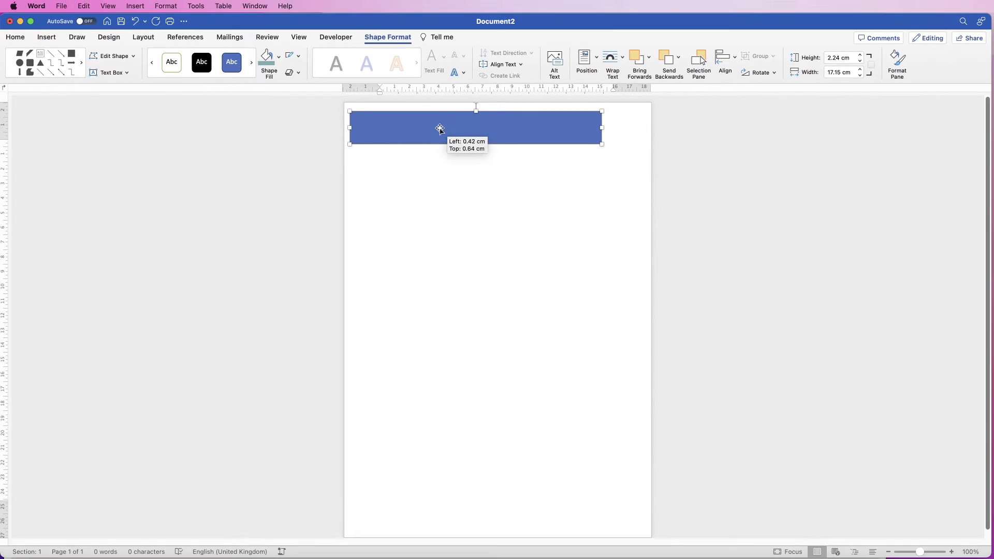
drag(588, 118, 655, 112)
drag(533, 119, 534, 113)
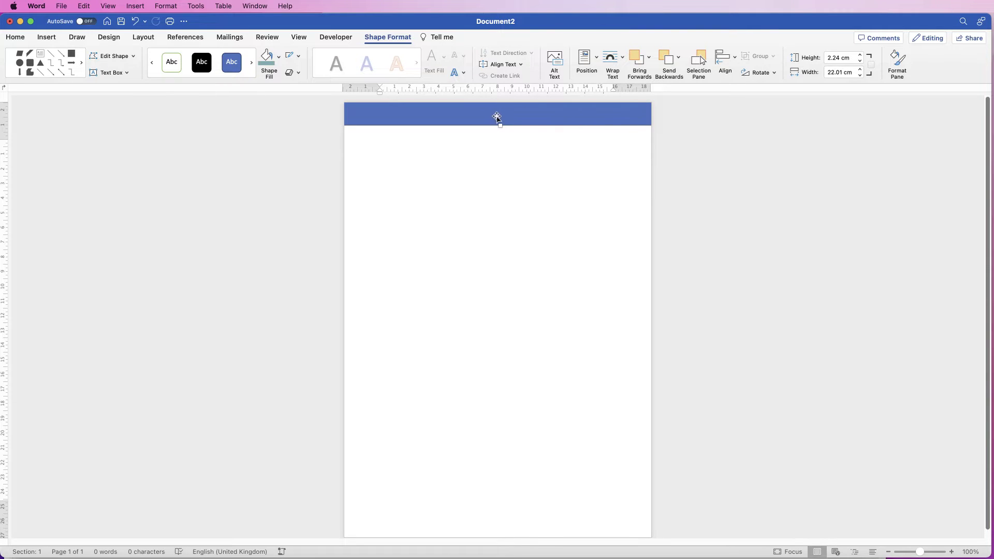
drag(513, 115, 501, 534)
drag(919, 554, 922, 552)
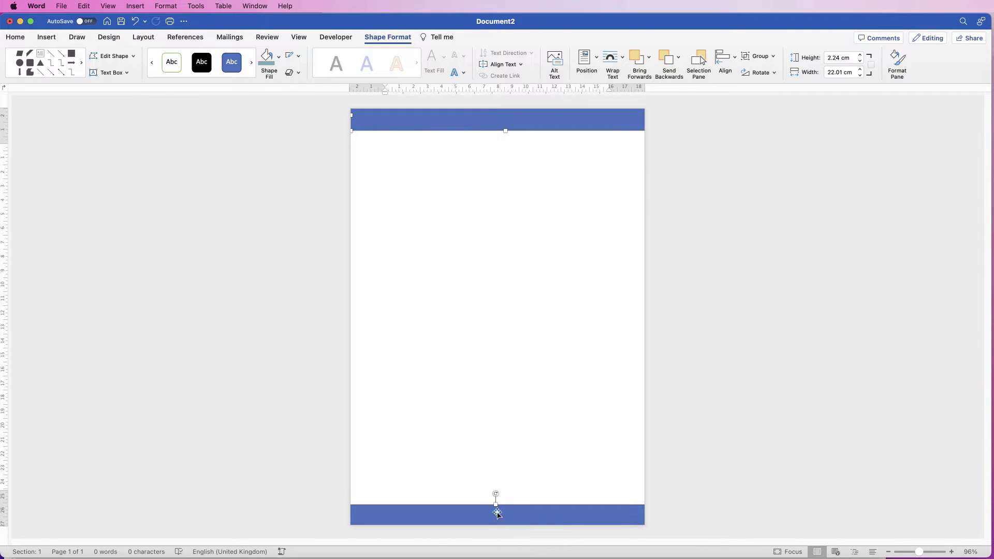
Add three more copies of the top blue bar, stacked above the bar at the bottom of the page.
click(483, 125)
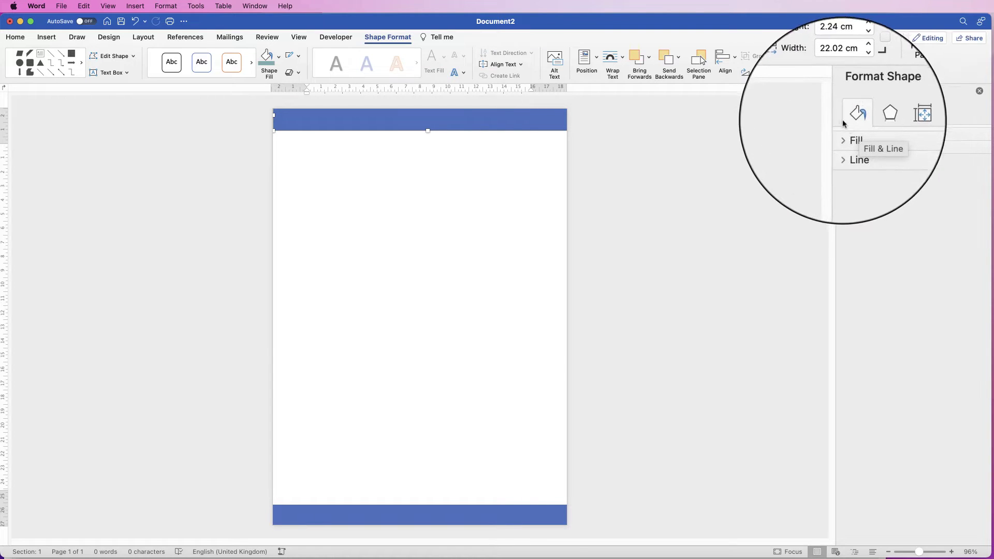
click(841, 149)
click(842, 149)
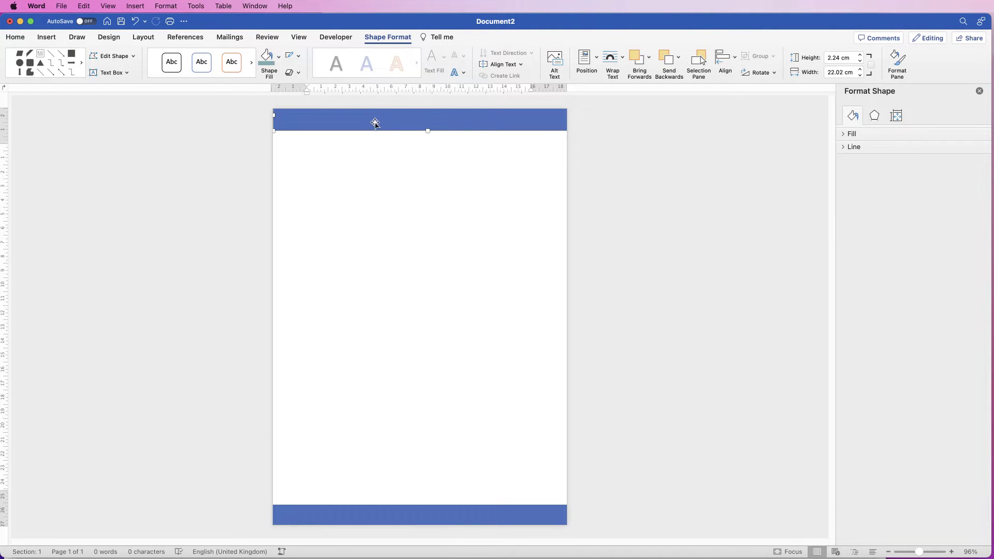
drag(385, 123, 363, 452)
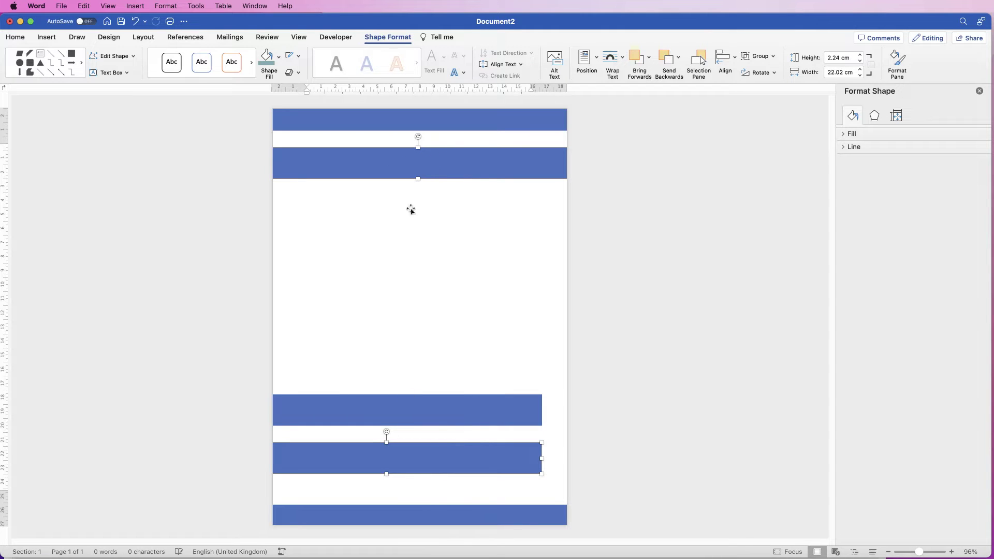
drag(395, 161, 367, 486)
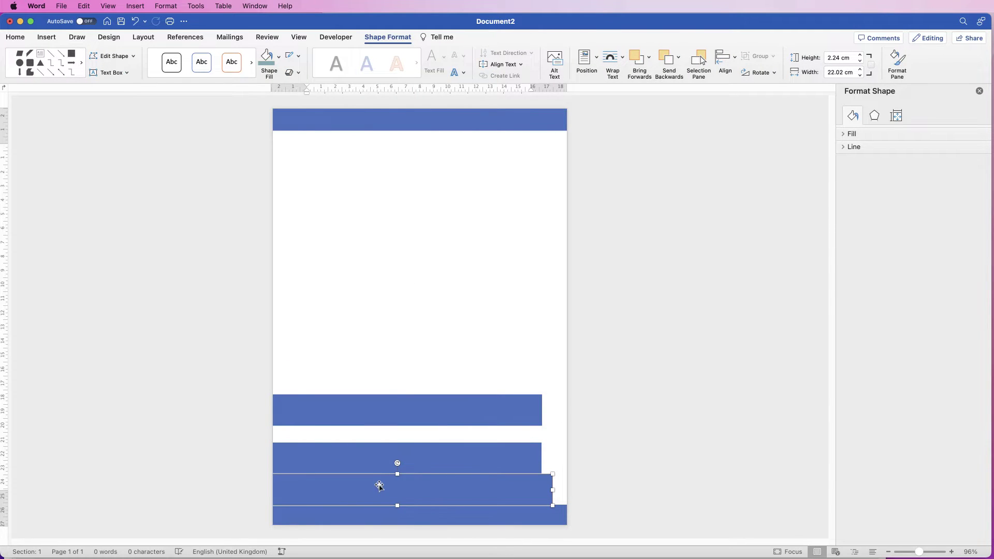
Search the stock images for BUILDINGS and insert the photo of the city skyline at sunset.
click(57, 39)
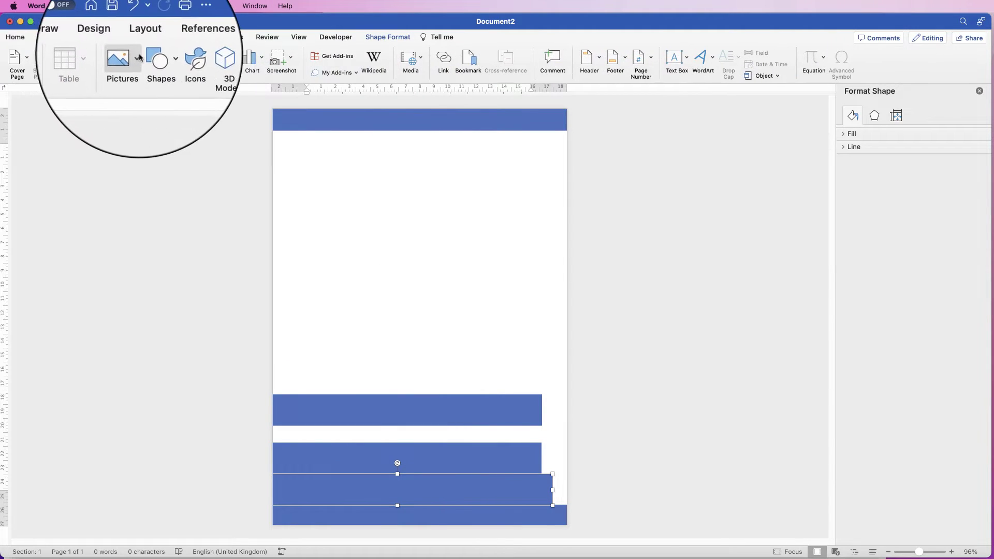
click(137, 59)
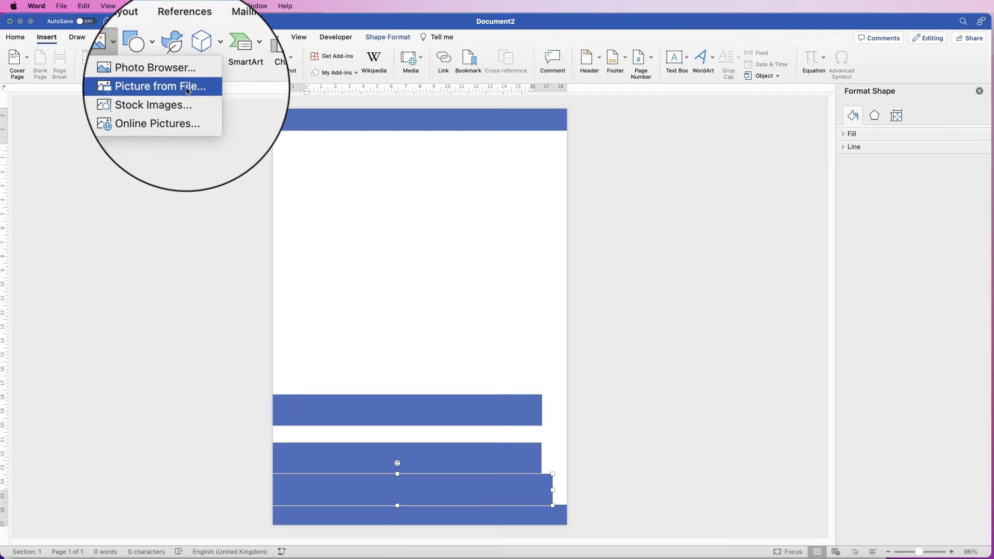
click(145, 100)
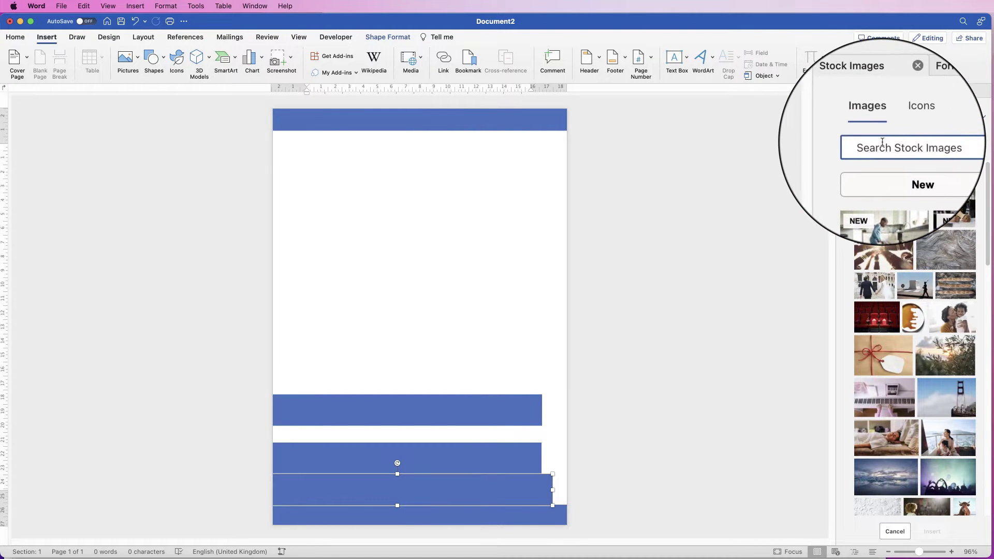
text(BUILDINGS)
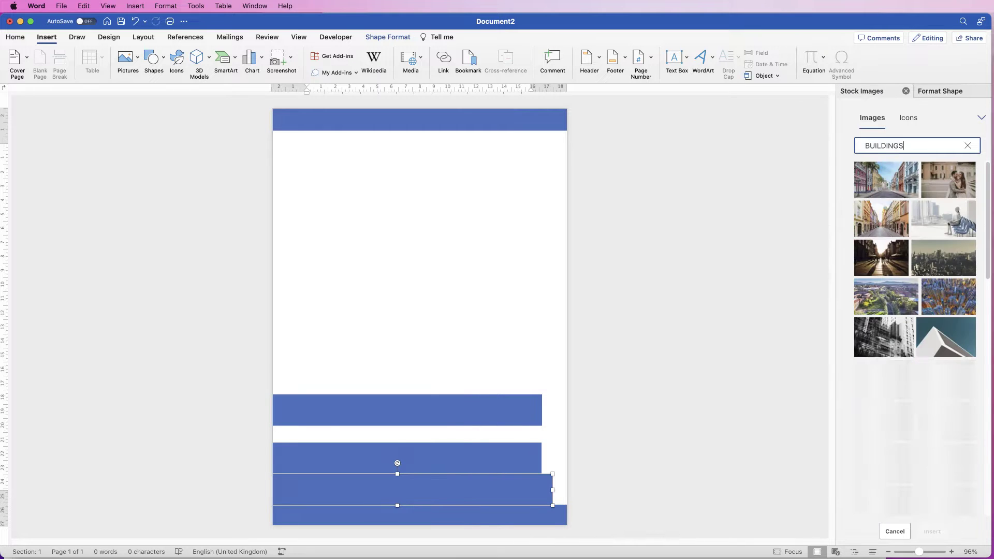
scroll(986, 221, down, 2)
drag(987, 221, 984, 284)
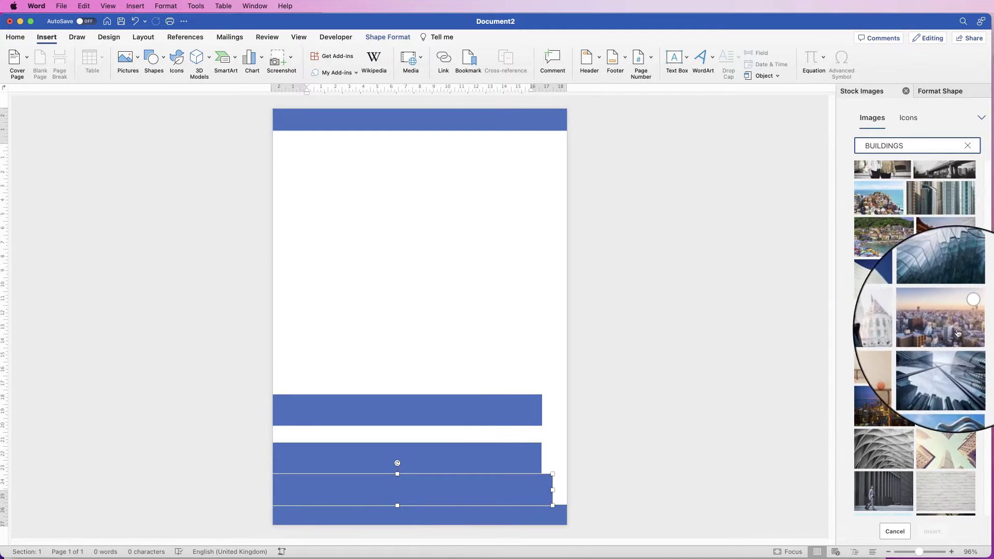
click(955, 336)
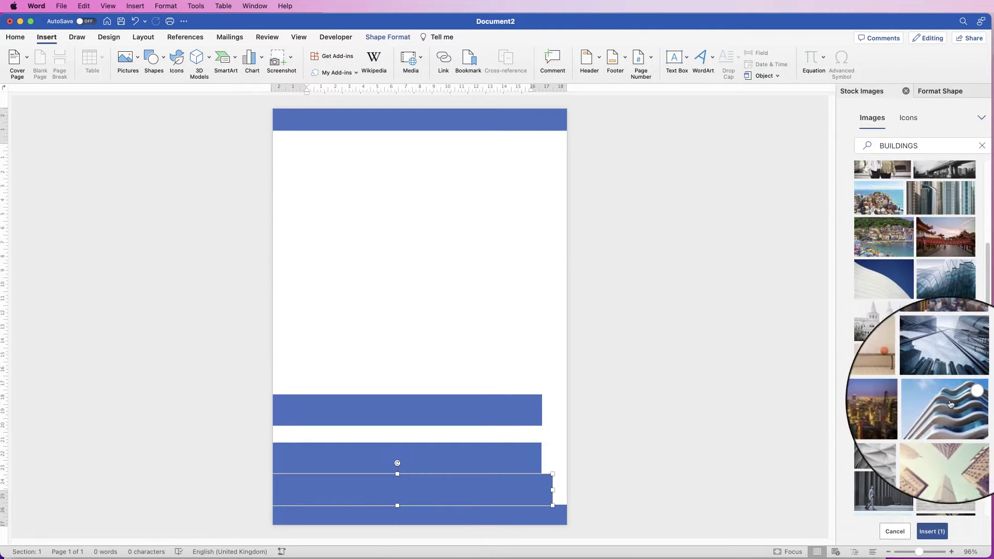
click(929, 533)
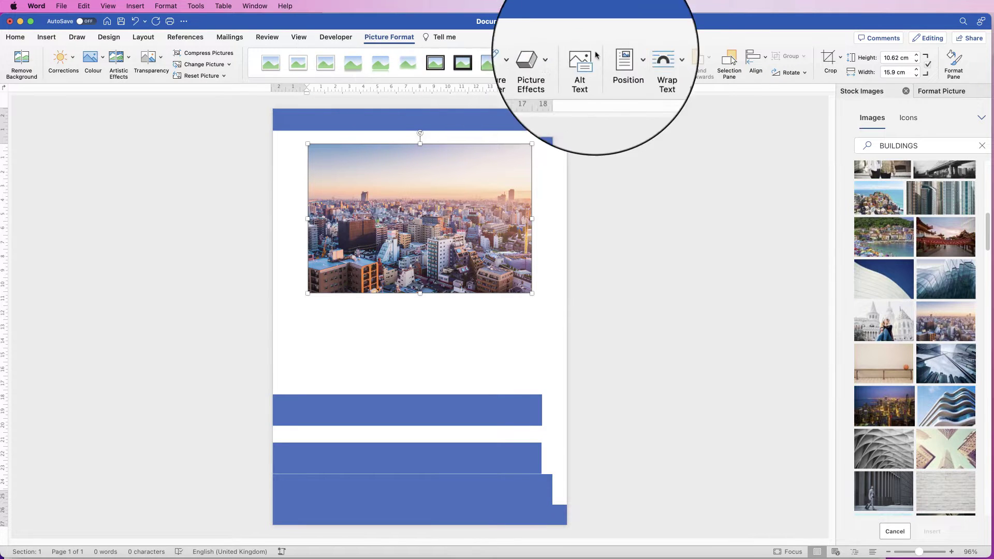
Set the city picture's text wrapping to In Front of Text and crop it to the Diagonal Stripe shape.
click(653, 58)
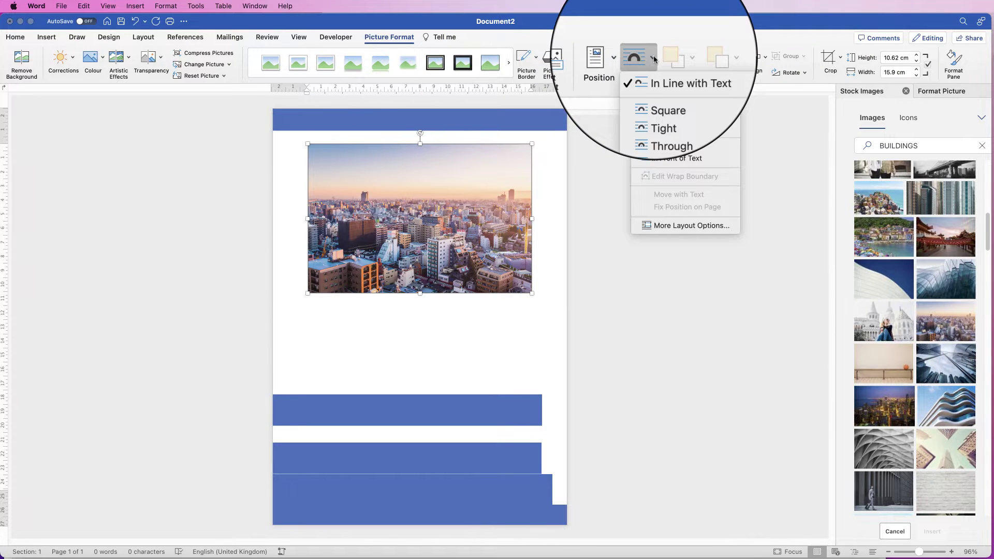
click(660, 158)
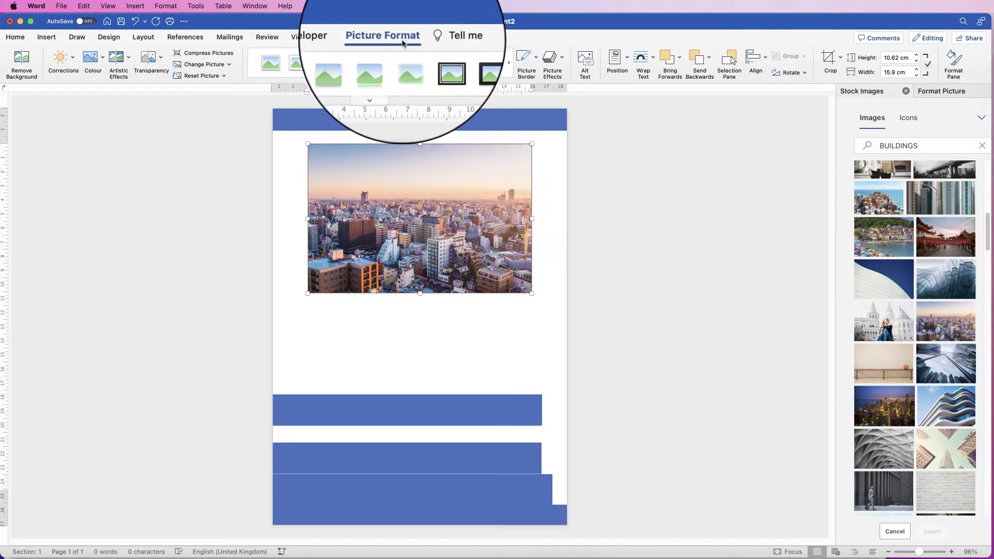
click(840, 58)
mouse_move(852, 91)
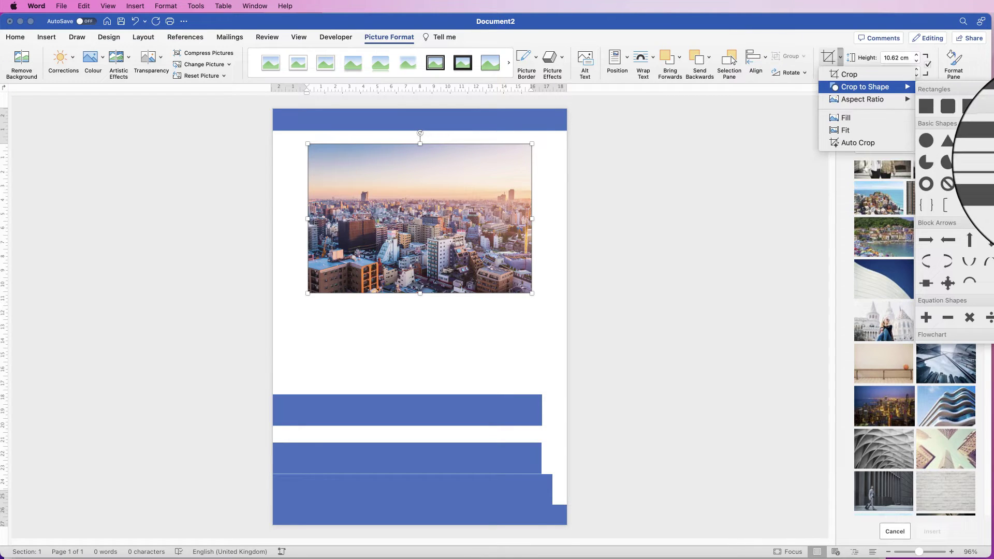
click(973, 162)
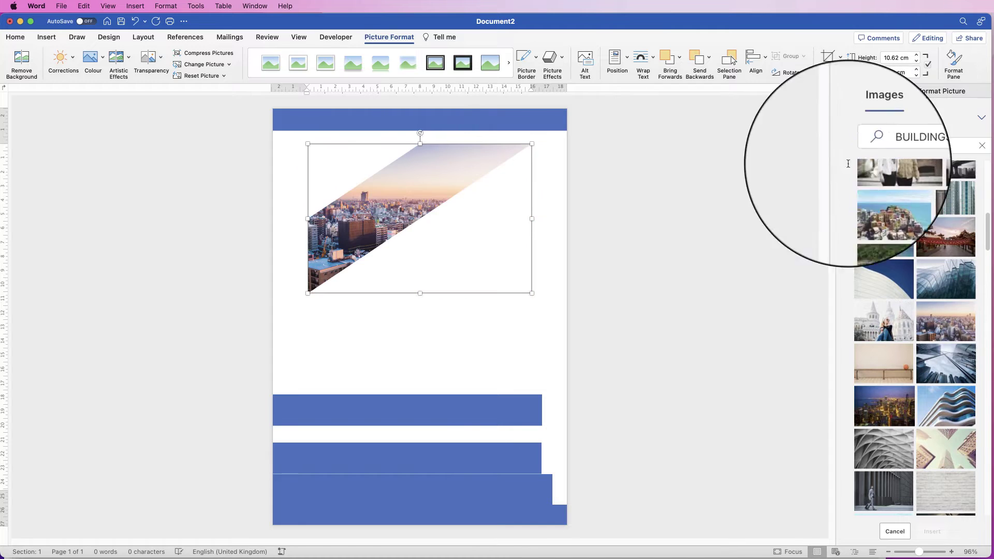
Look up the Diagonal Stripe among the basic shapes in the shape gallery.
click(23, 36)
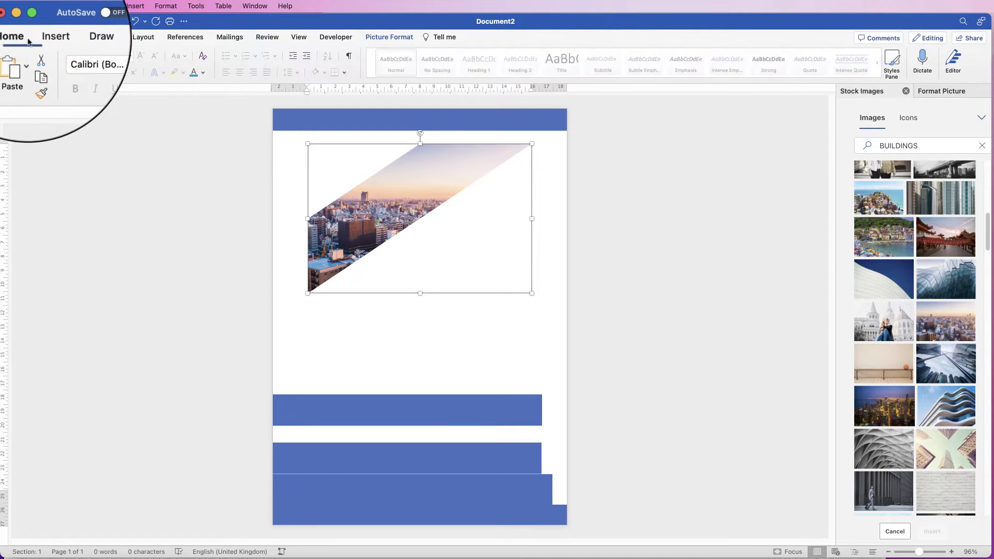
click(47, 37)
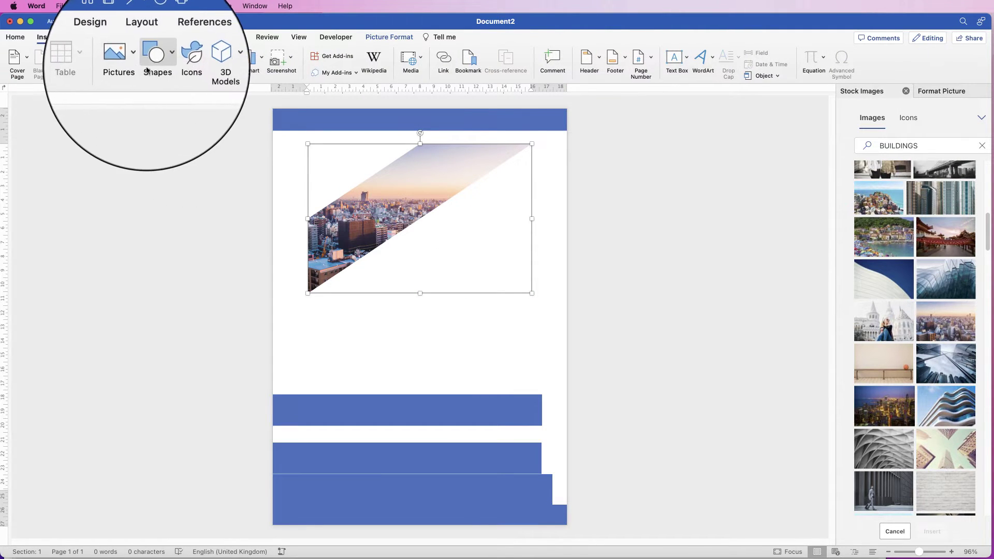
click(164, 59)
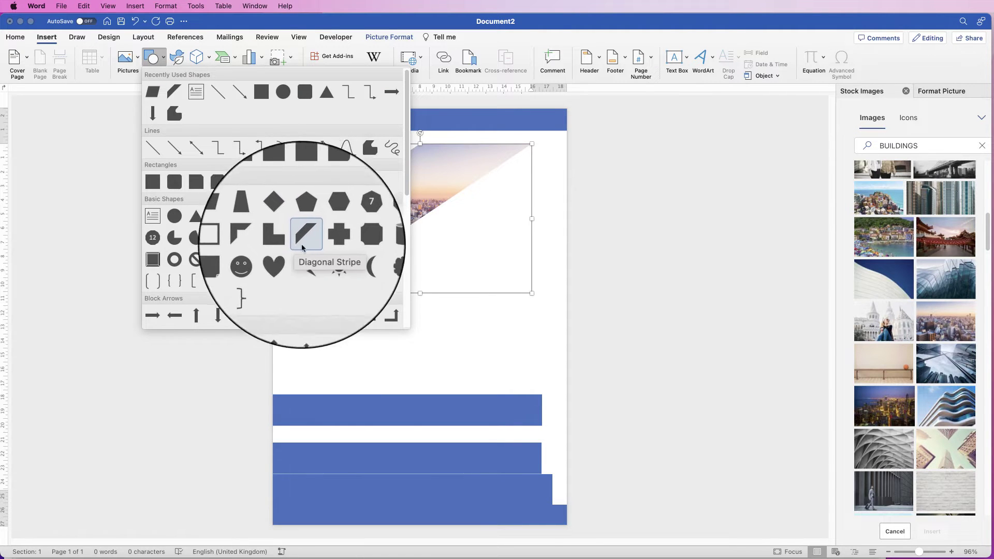
click(307, 236)
Enlarge the cropped city picture to about 34.3 by 22.9 cm and position it so the stripe spans the page between the side edges.
drag(307, 293, 150, 399)
drag(258, 301, 402, 266)
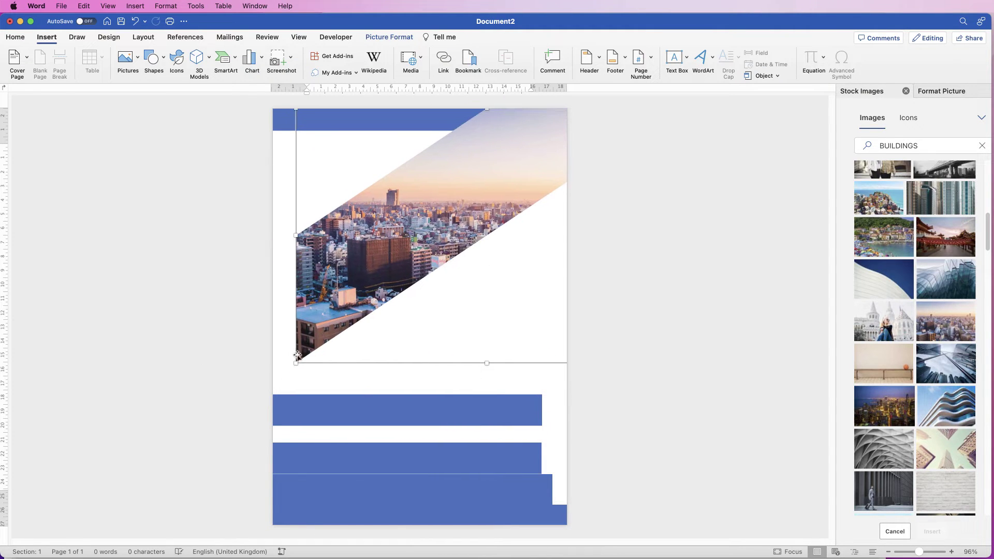
drag(292, 364, 266, 384)
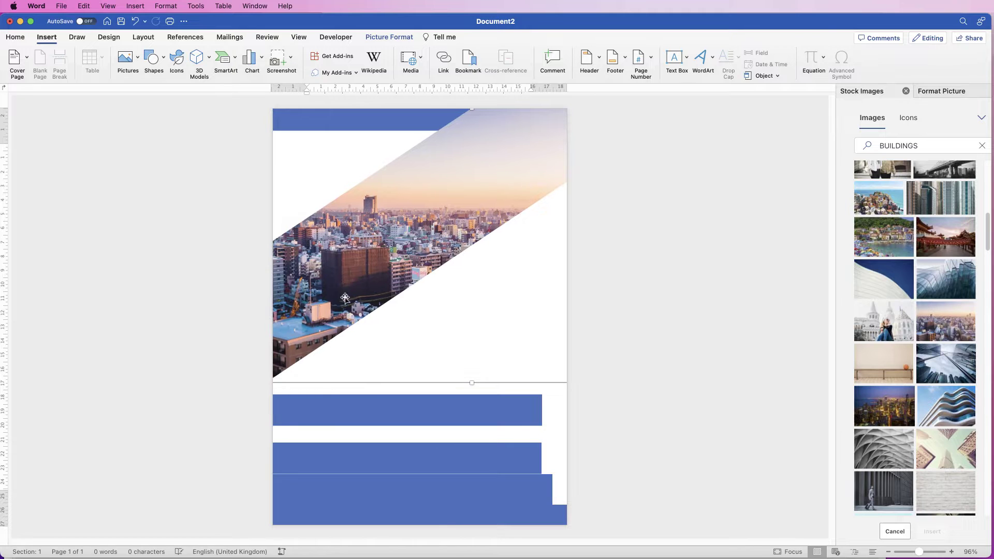
drag(366, 267, 365, 274)
mouse_move(273, 385)
mouse_down()
mouse_move(265, 380)
mouse_move(264, 398)
mouse_move(272, 380)
mouse_up()
drag(318, 309, 353, 277)
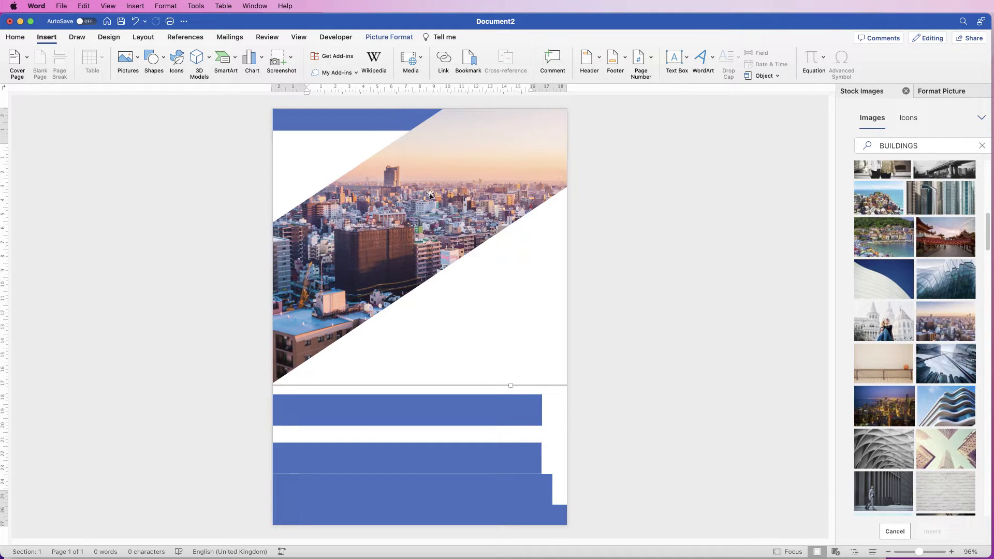
Send the city picture to the back, behind the blue bar at the top of the page.
click(390, 37)
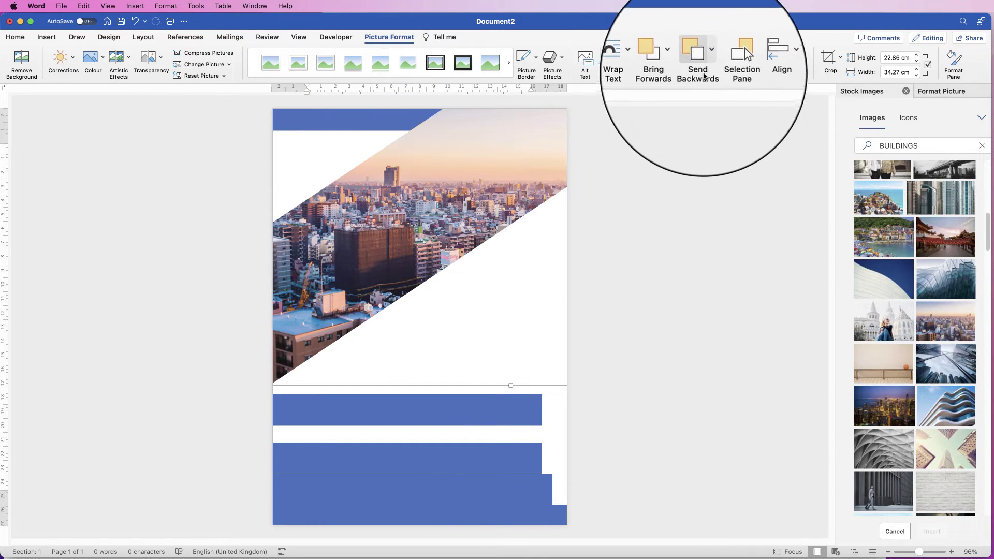
click(708, 56)
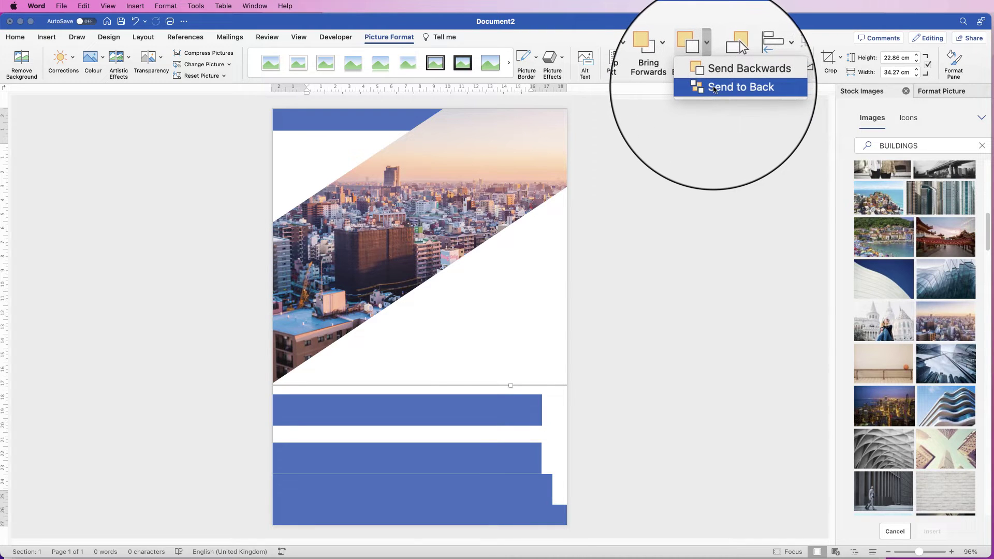
click(742, 98)
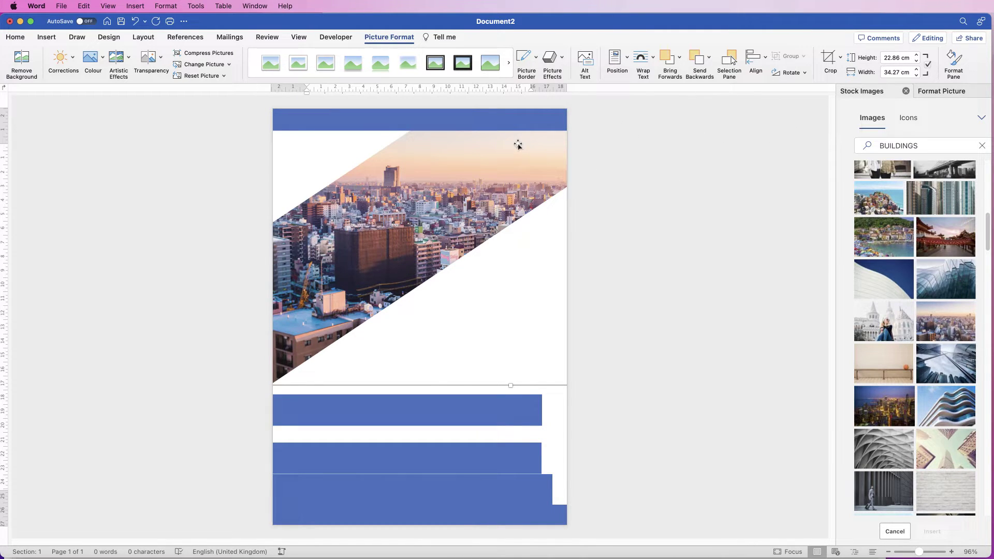
Open the selection pane and toggle the visibility of the first four listed rectangles off and on to identify each one.
click(731, 61)
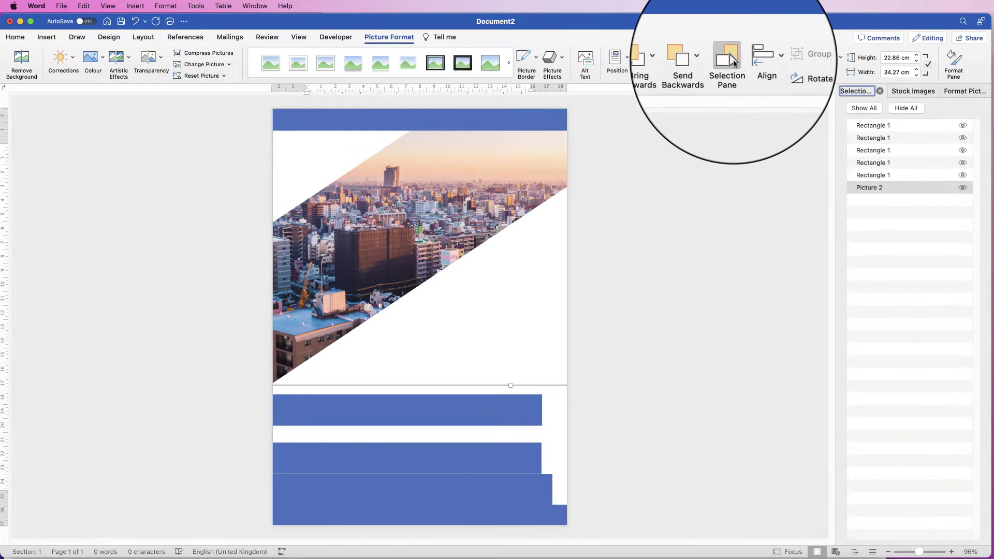
click(963, 126)
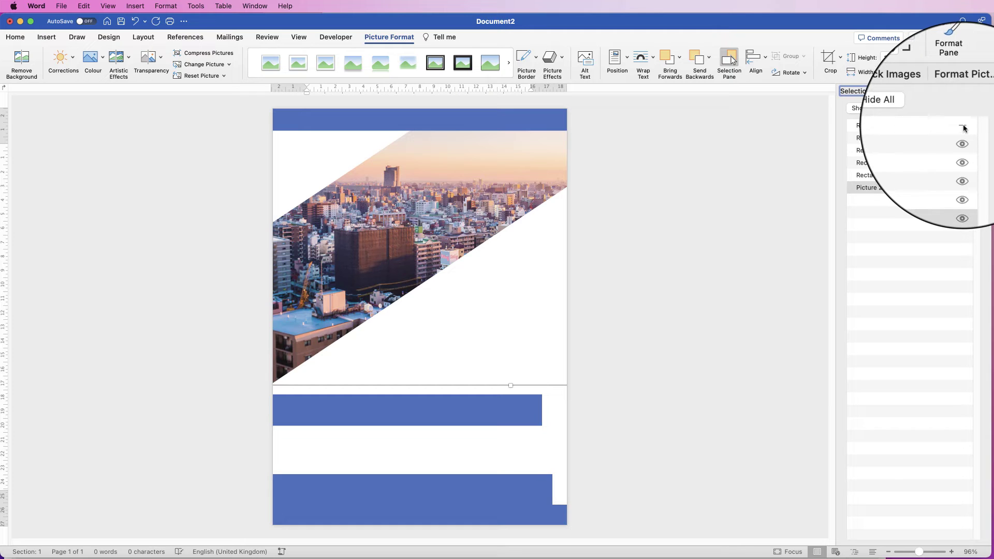
click(963, 126)
click(963, 138)
click(962, 139)
click(963, 151)
click(963, 150)
click(963, 164)
click(962, 165)
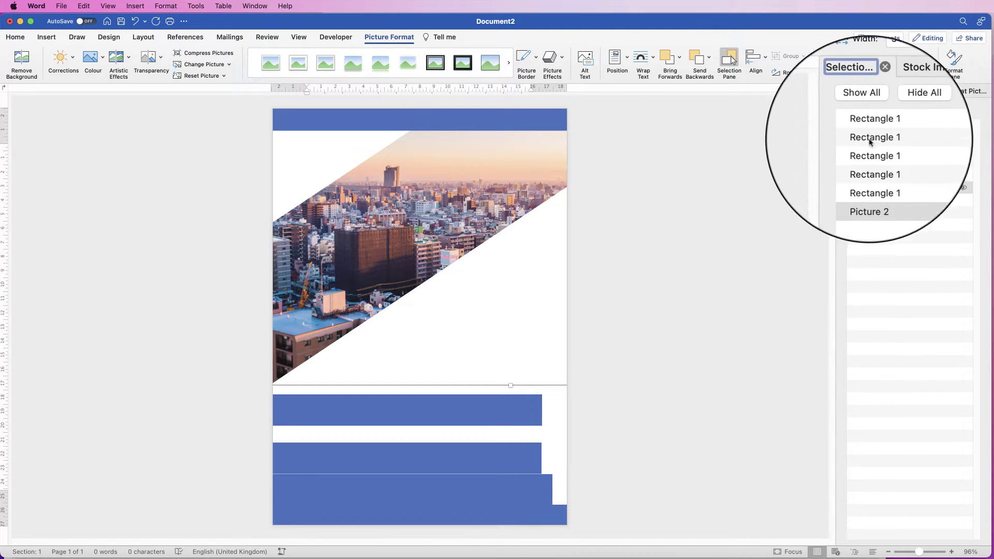
Rotate the uppermost of the lower blue bars along the city picture's lower diagonal edge and send it to the back.
click(907, 173)
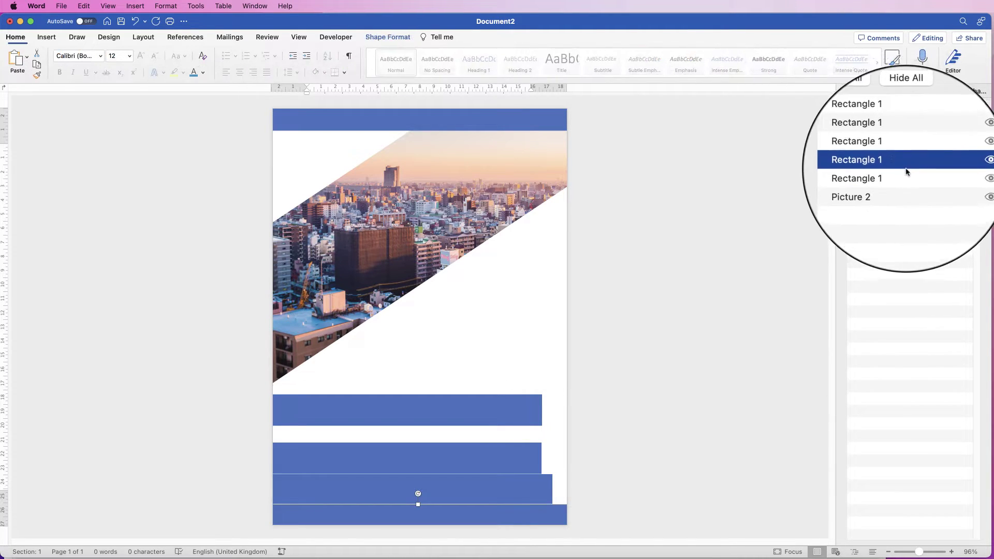
mouse_move(907, 173)
mouse_down()
mouse_move(898, 169)
mouse_move(894, 191)
mouse_move(894, 160)
mouse_up()
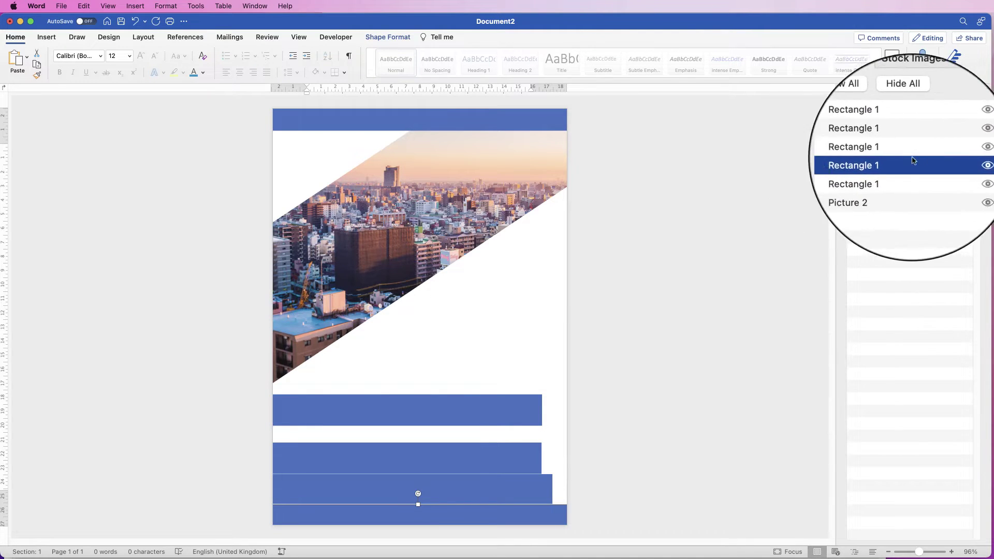
drag(369, 410, 350, 336)
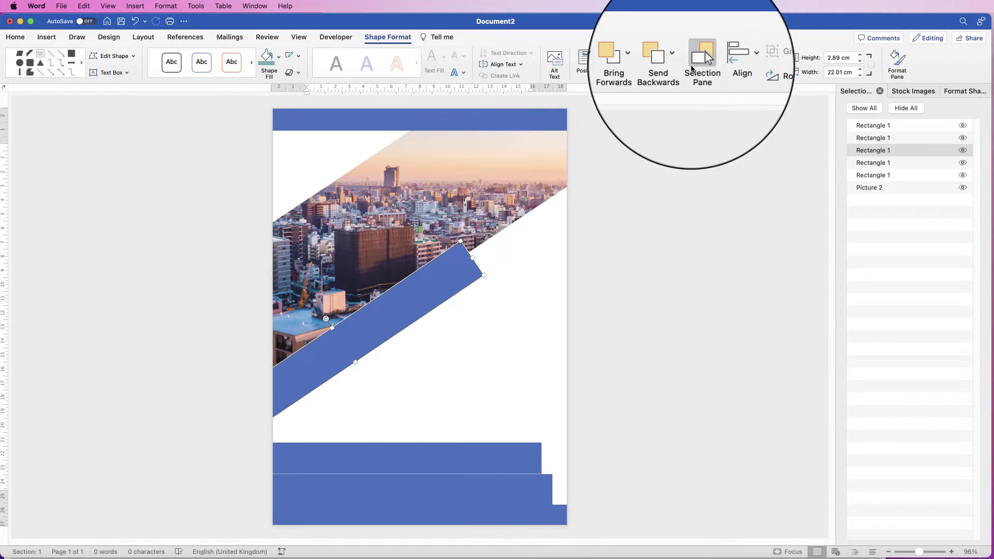
click(678, 57)
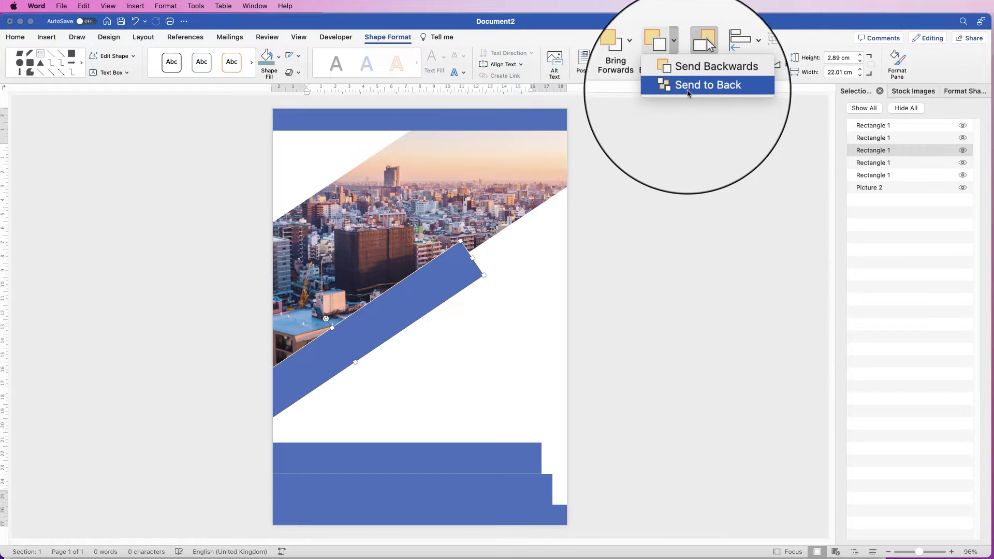
click(705, 87)
Shorten the next lower blue bar to about 5.51 cm wide and place it over the upper end of the diagonal bar.
drag(417, 459, 439, 347)
drag(566, 347, 480, 331)
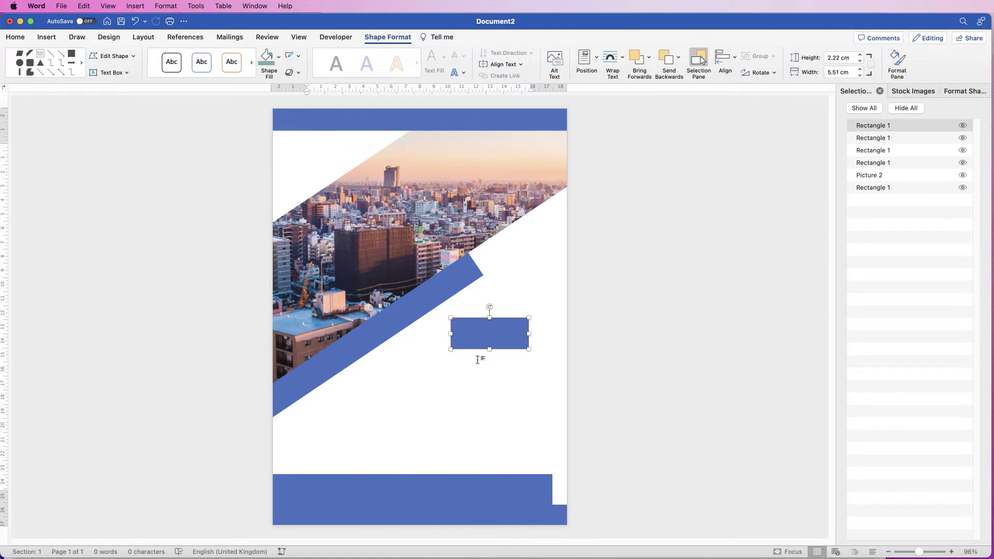
key(super+grave)
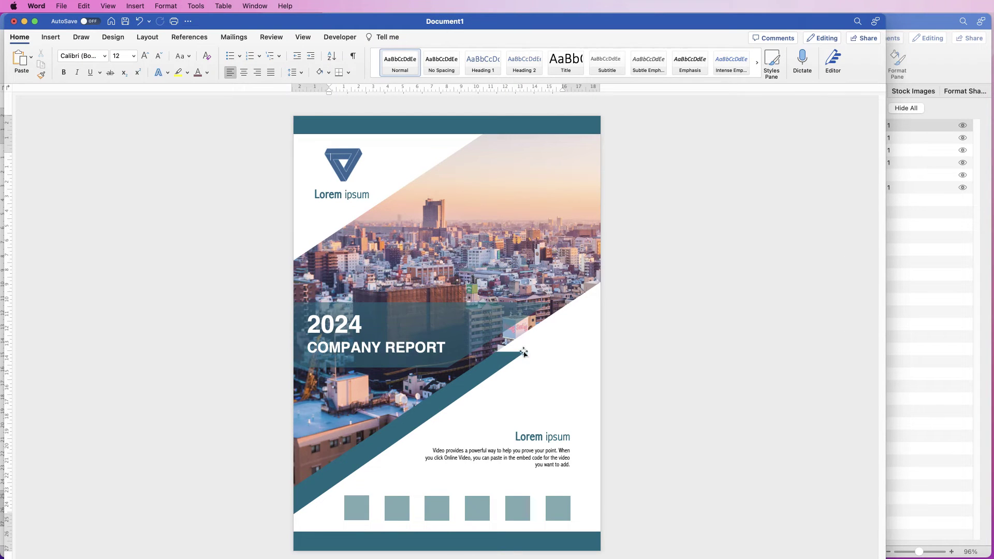
click(900, 320)
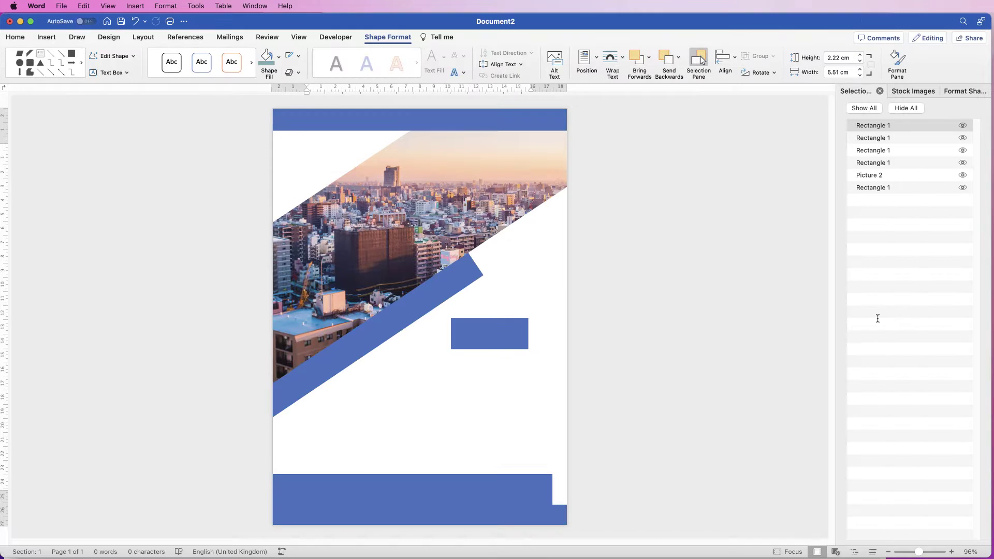
drag(491, 333, 474, 259)
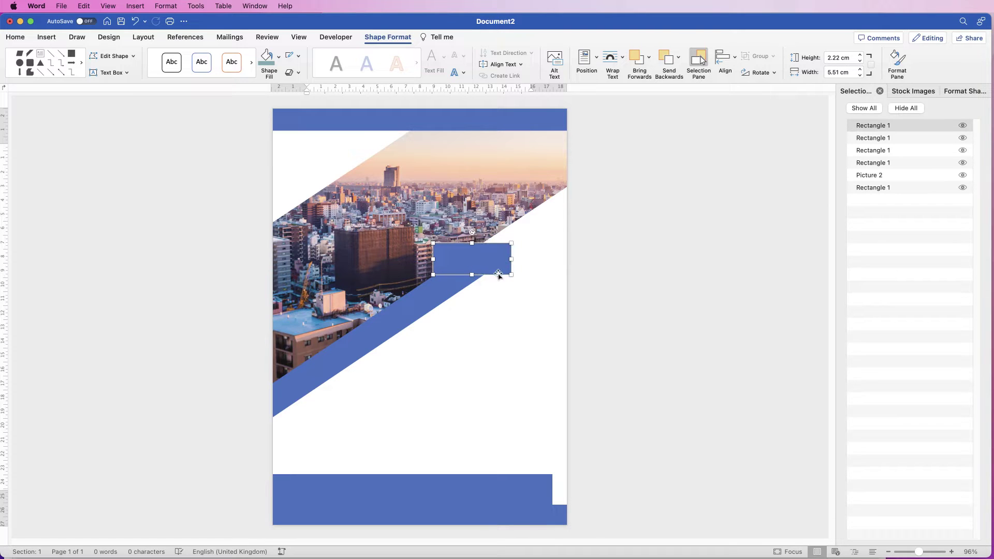
Fill the small rectangle white and send it backwards until it lies behind the picture but above the diagonal bar.
click(279, 57)
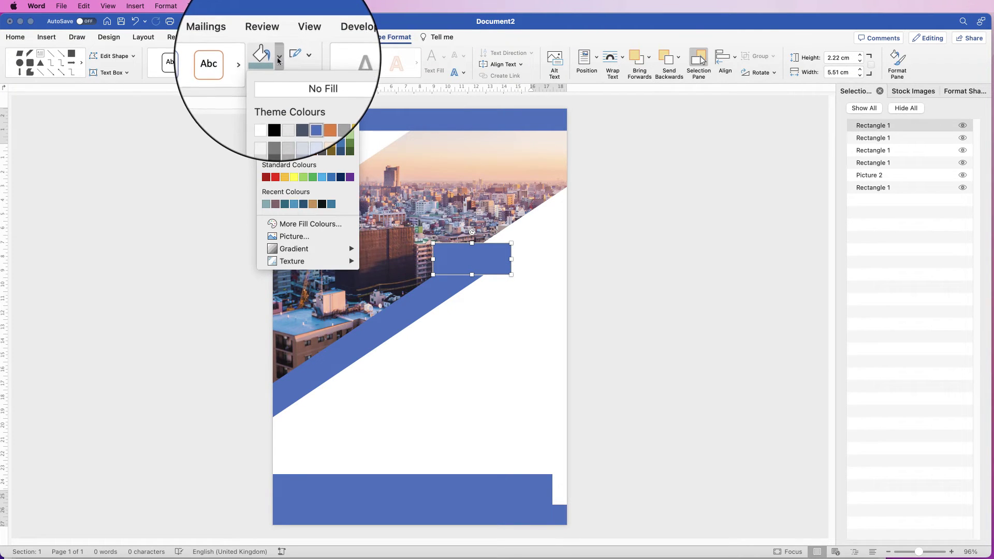
click(267, 105)
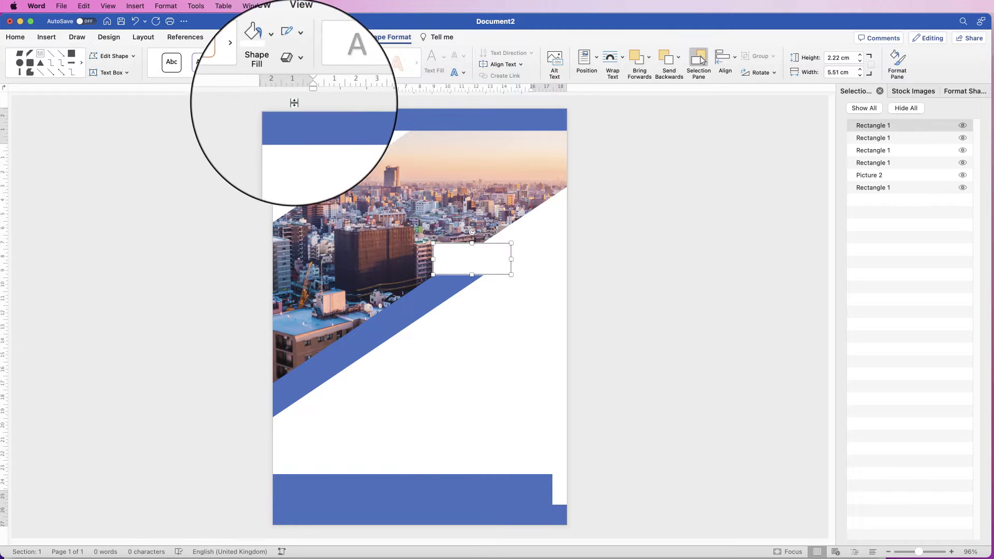
click(664, 57)
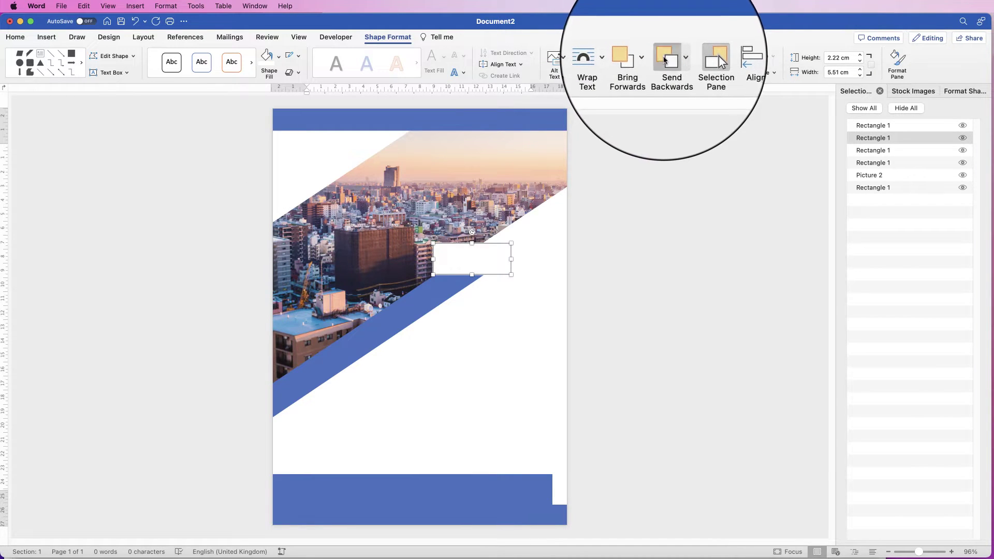
click(665, 60)
click(664, 59)
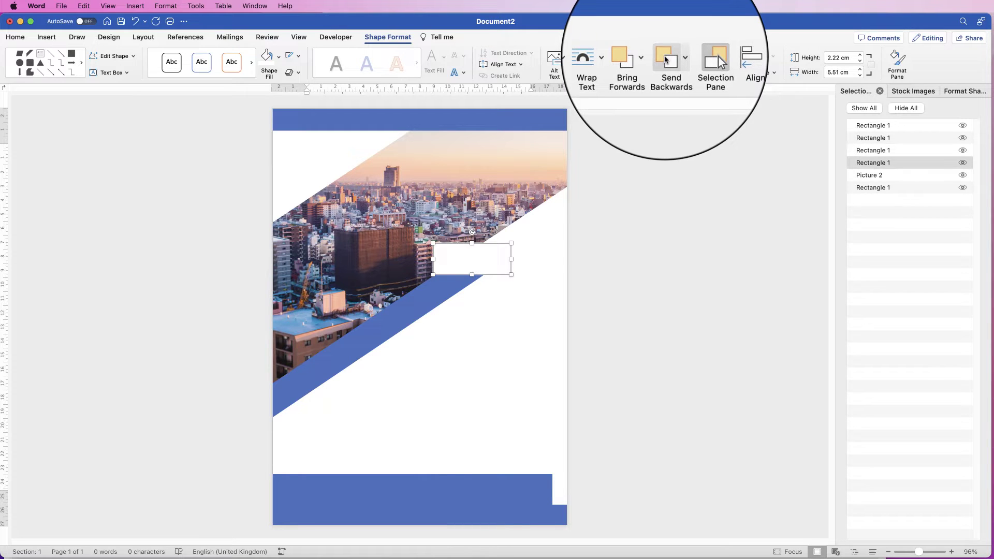
click(666, 59)
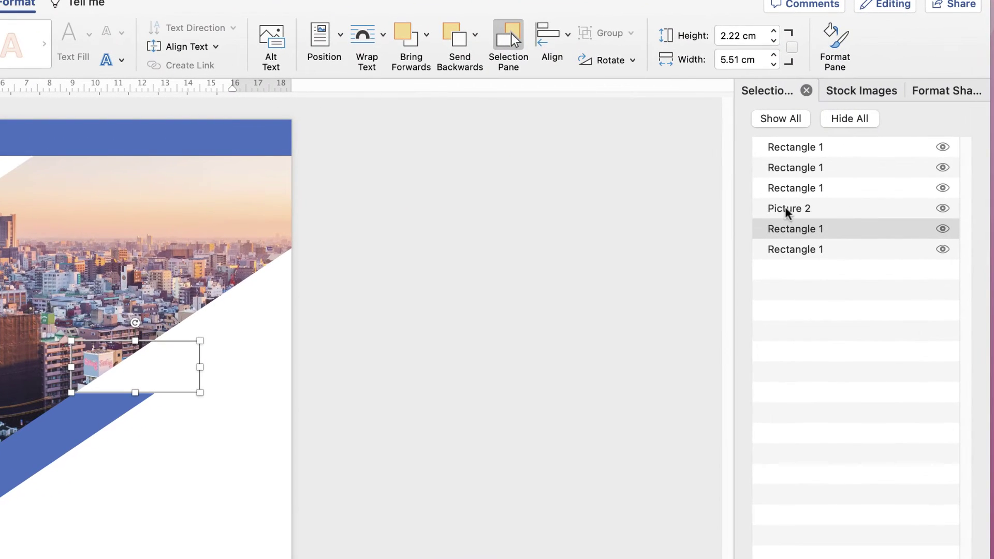
Toggle the visibility of the rectangles listed just above and below the picture to compare their stacking positions.
click(942, 188)
click(942, 188)
click(942, 229)
click(942, 229)
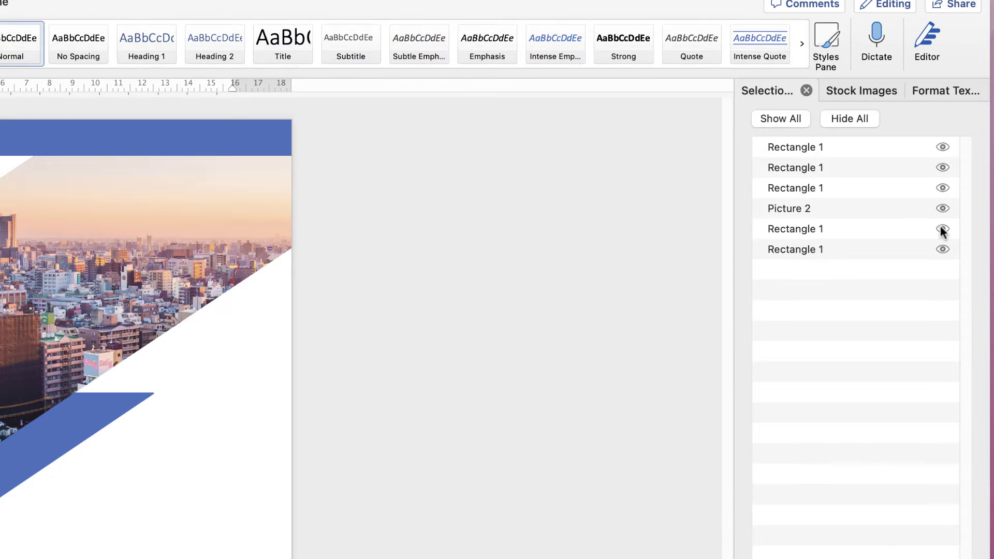
click(942, 229)
click(942, 229)
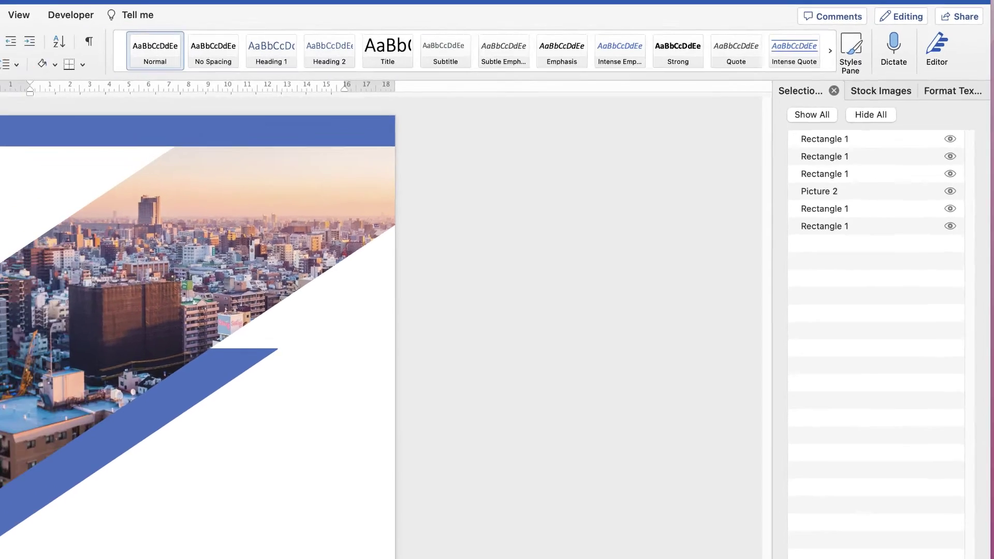
Delete the spare blue bar located just above the bar at the page bottom.
click(74, 558)
drag(433, 437, 431, 451)
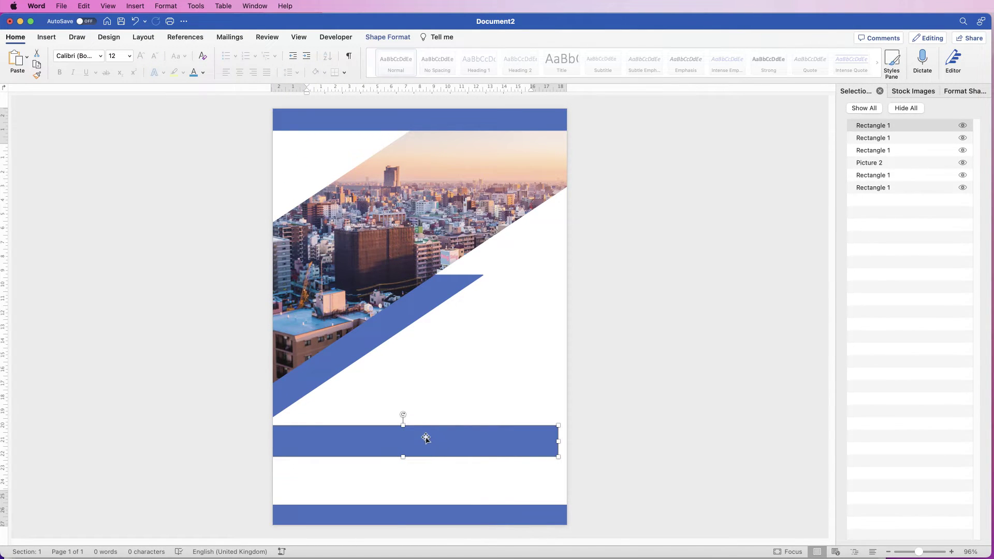
key(BackSpace)
Move the city picture and the diagonal blue bar down the page, keeping the bar along the picture's lower edge.
drag(353, 352, 356, 387)
drag(358, 294, 357, 339)
drag(369, 374, 372, 383)
click(484, 296)
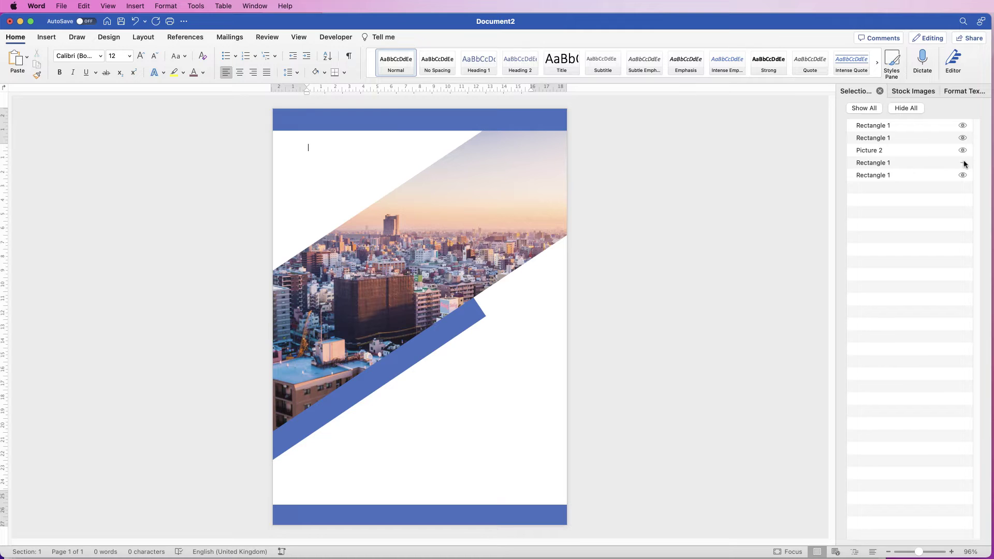
Move the hidden white rectangle down so it gives the lowered diagonal bar a horizontal upper end.
click(914, 164)
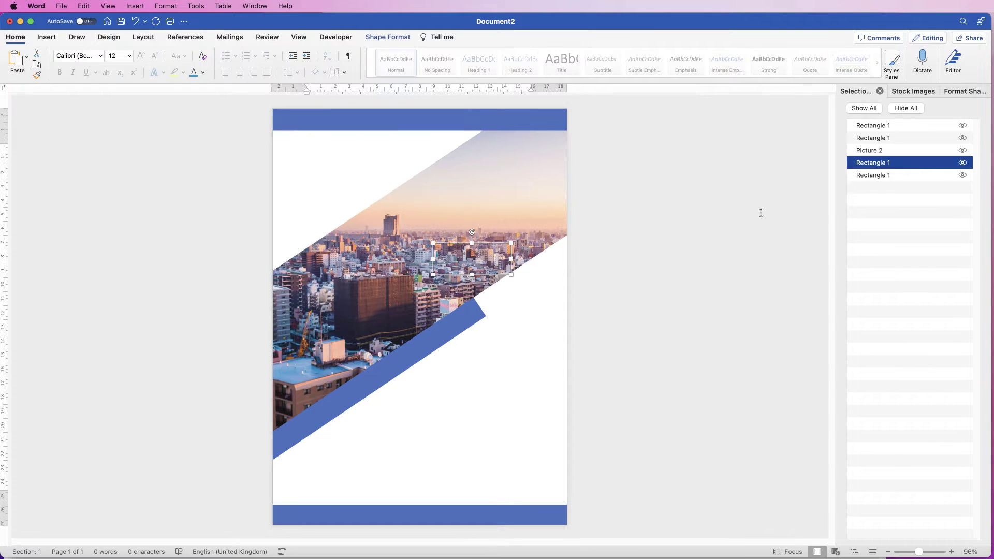
mouse_move(471, 259)
mouse_down()
mouse_move(461, 280)
mouse_move(469, 259)
mouse_up()
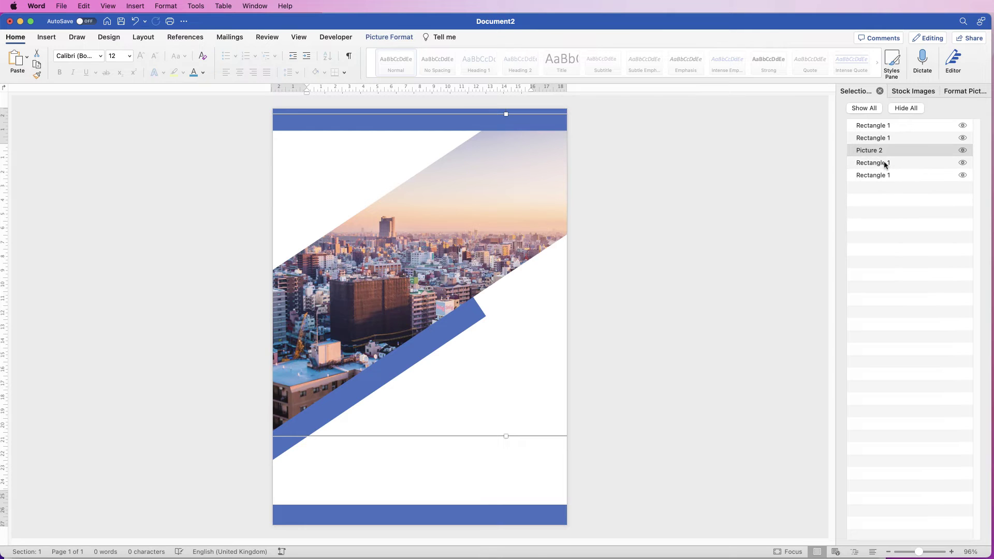
key(Escape)
drag(891, 164, 895, 150)
drag(475, 258, 474, 305)
drag(872, 153, 861, 171)
click(613, 352)
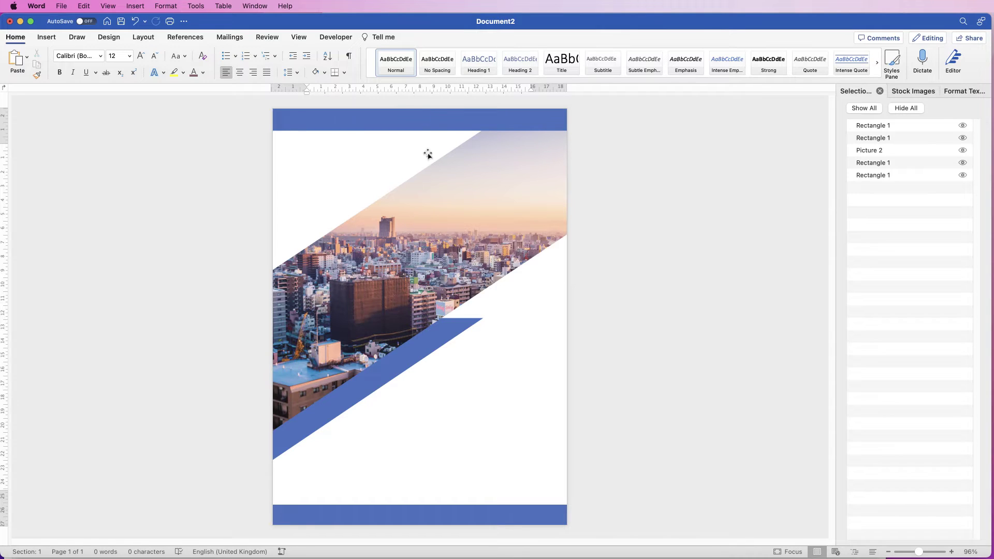
Open the custom fill colours for the blue bar at the top of the page.
click(409, 121)
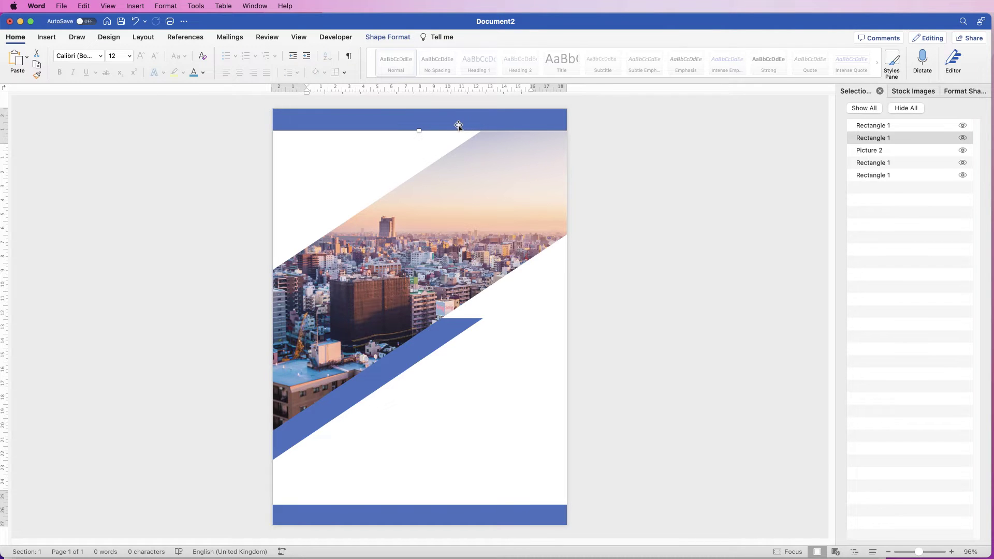
click(392, 38)
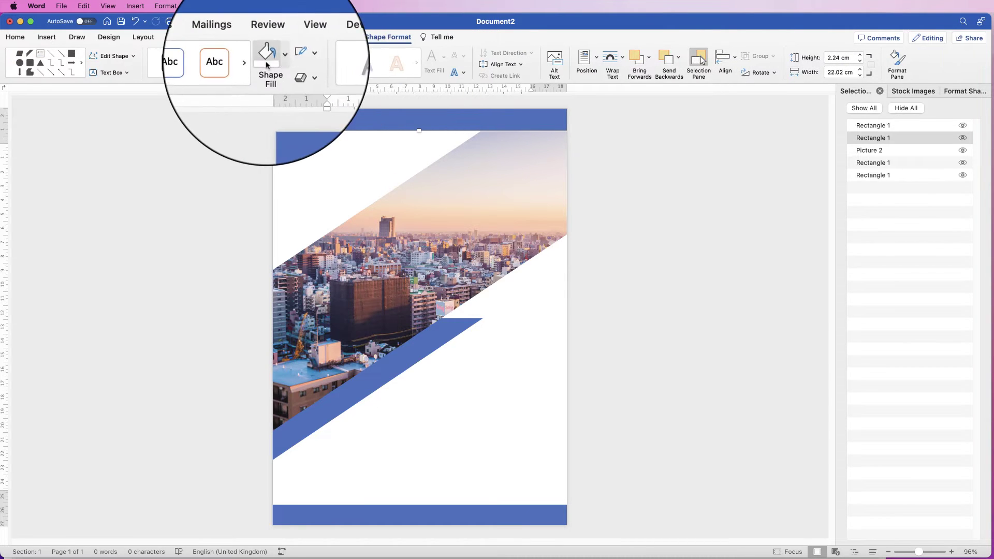
click(279, 57)
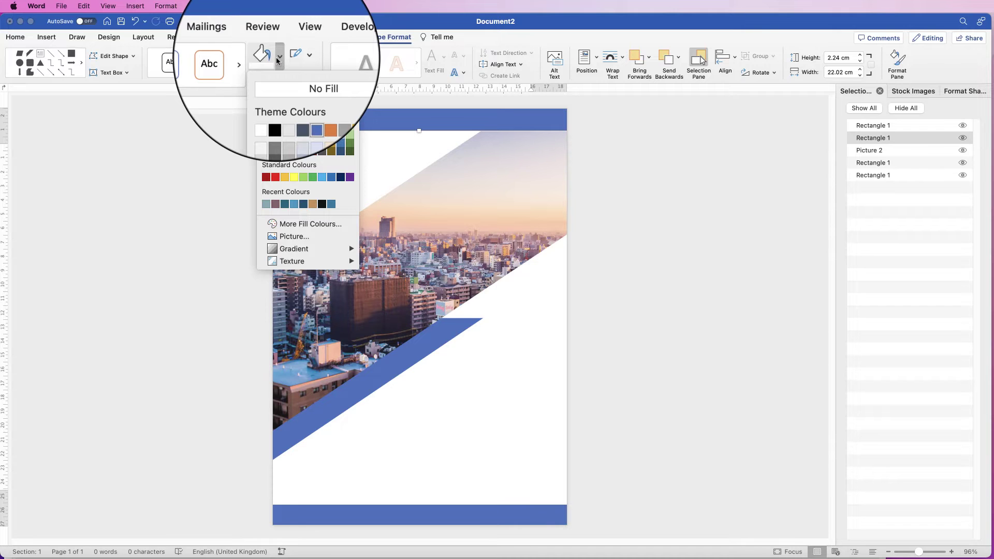
click(295, 221)
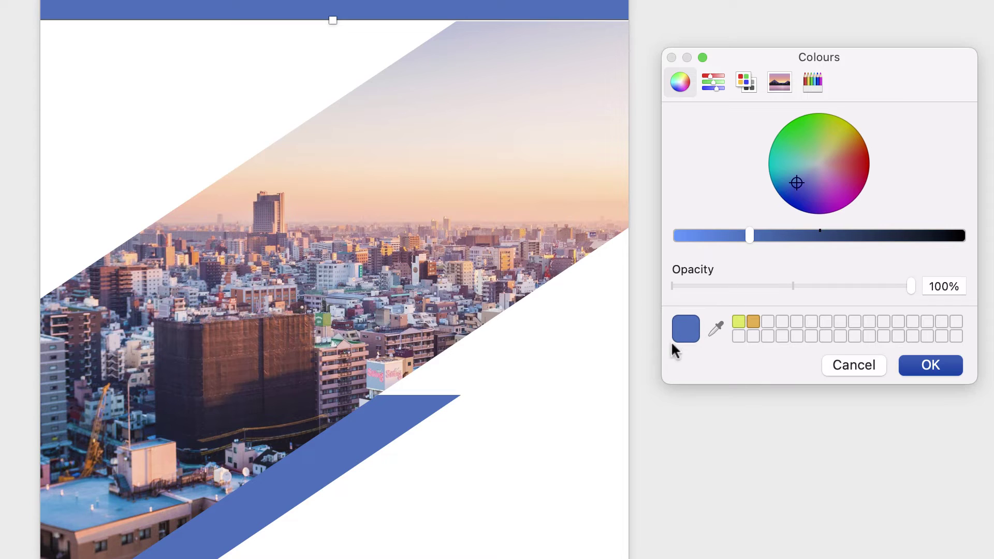
Try a light blue for the bar by adjusting the hue on the colour wheel and the brightness.
drag(795, 184, 792, 162)
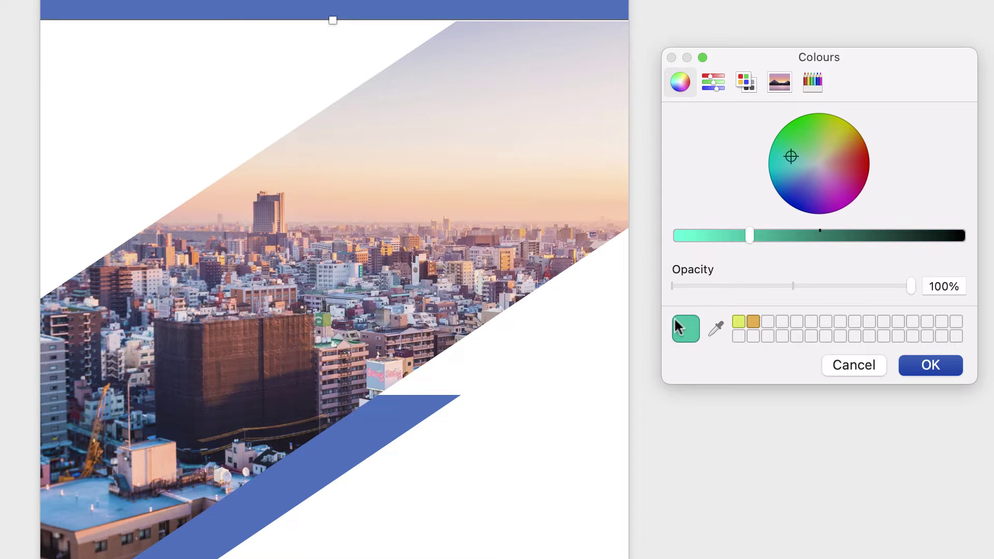
drag(790, 155, 793, 167)
drag(858, 57, 576, 24)
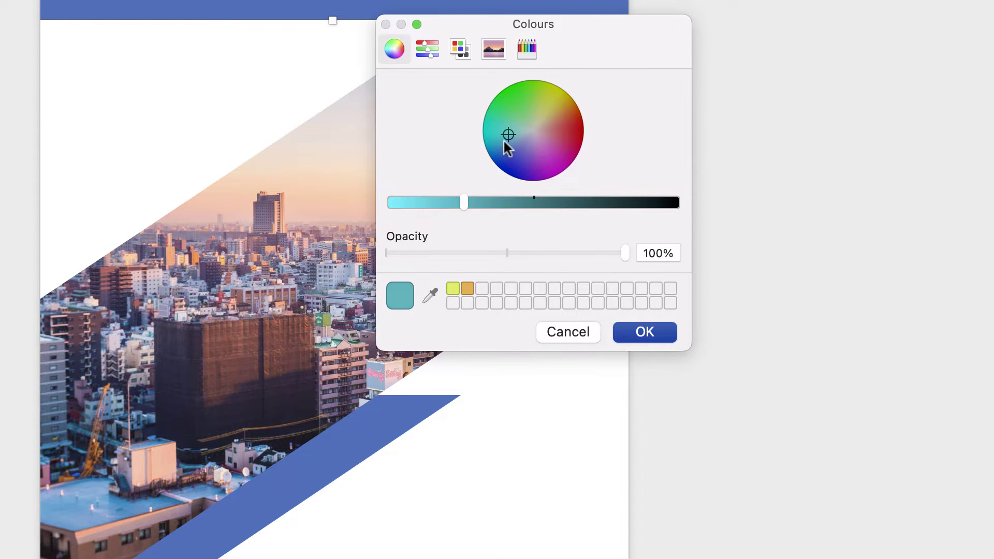
drag(506, 135, 505, 141)
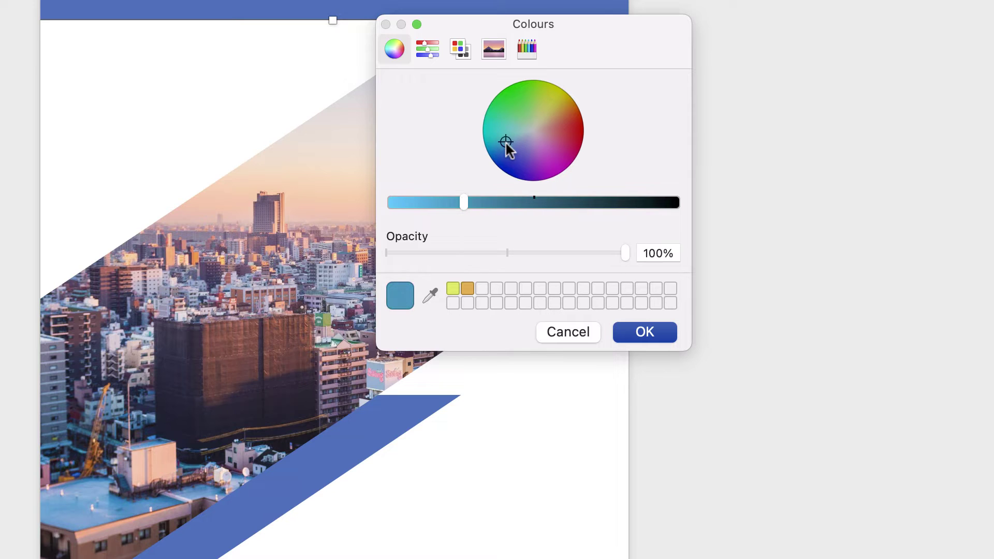
drag(463, 200, 436, 206)
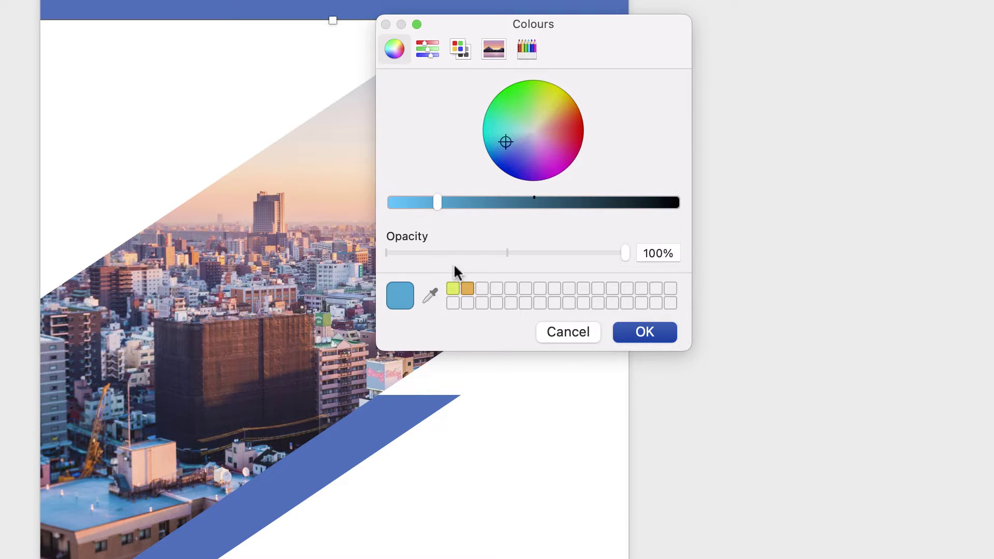
Sample a slate blue from the buildings in the city picture with the eyedropper and apply it to the top bar.
click(431, 295)
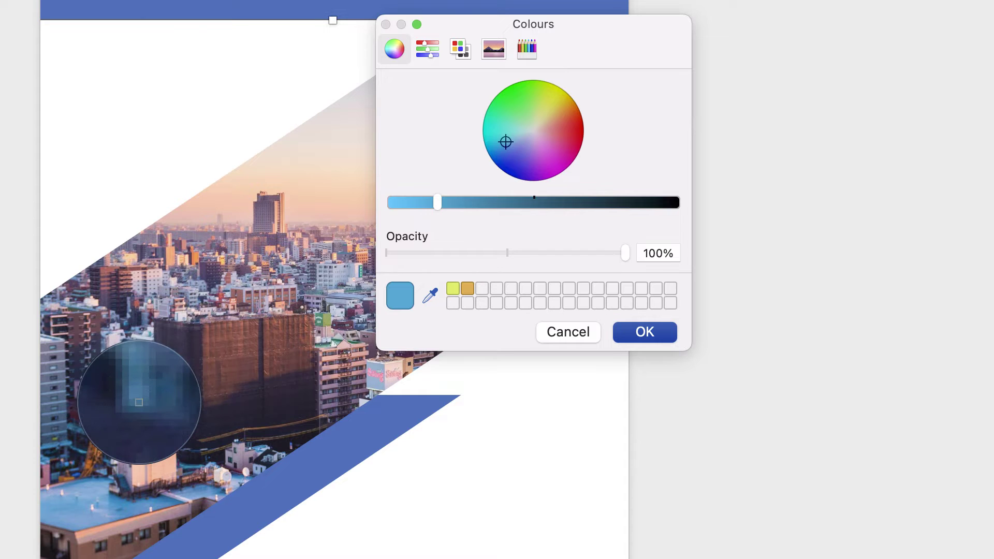
click(139, 400)
click(431, 297)
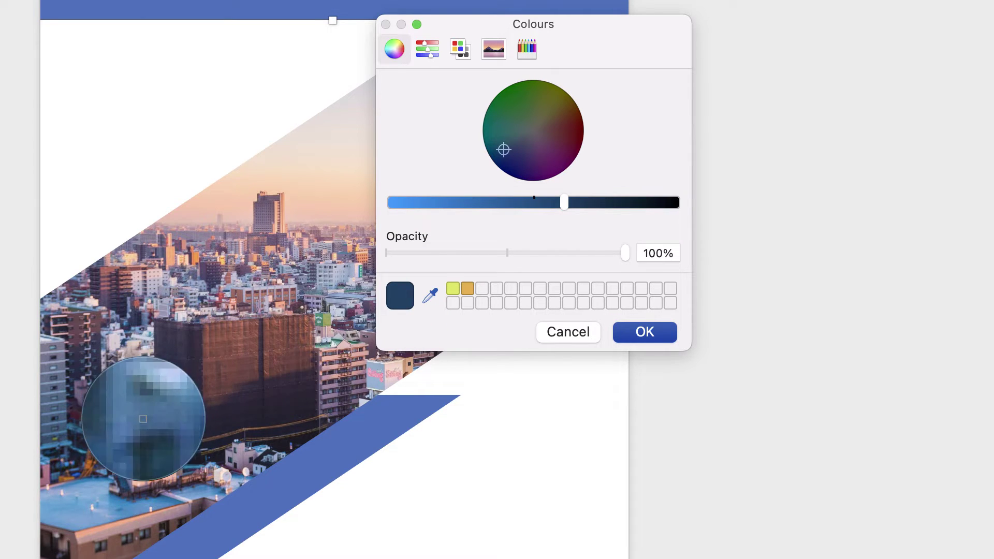
click(86, 416)
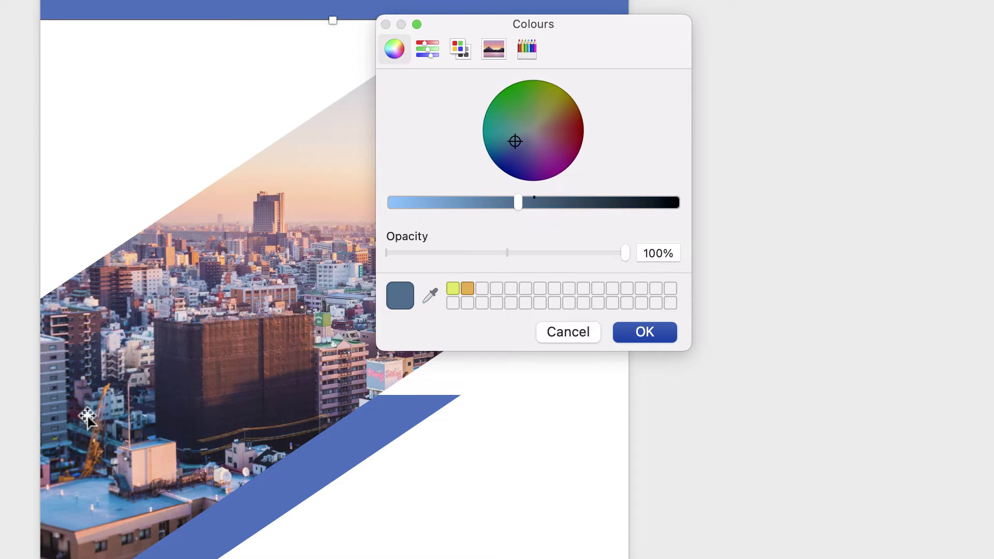
click(622, 333)
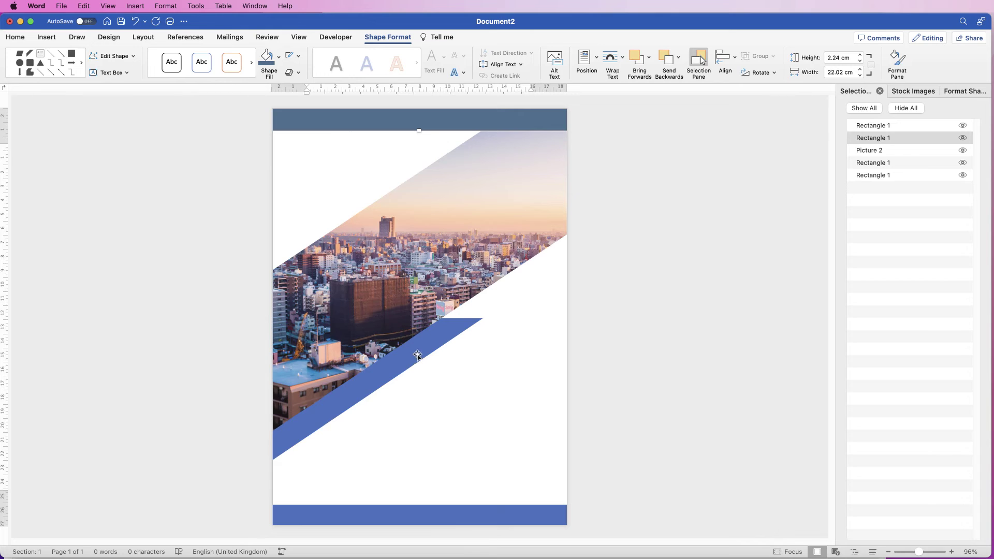
Fill the diagonal bar and the bar at the page bottom with the same slate blue.
click(414, 353)
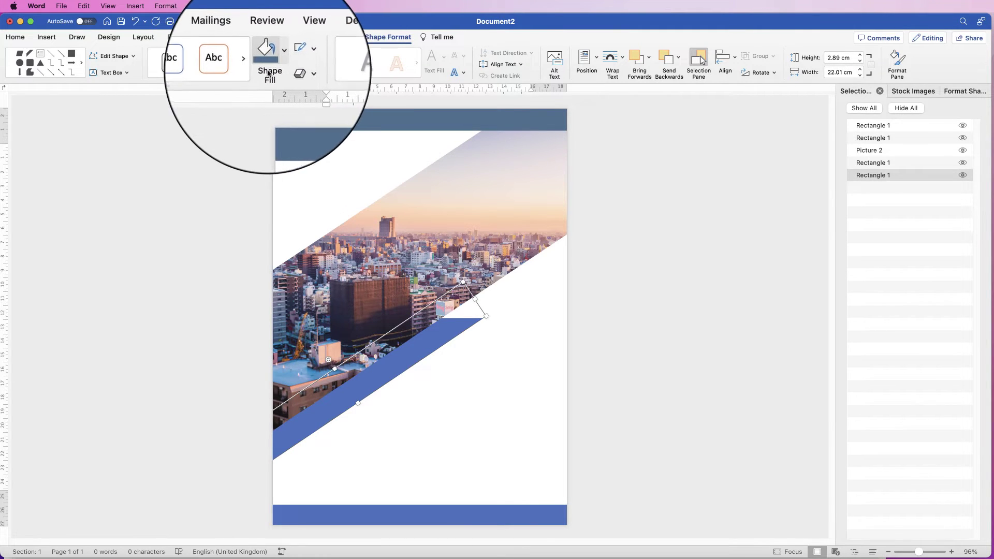
click(266, 57)
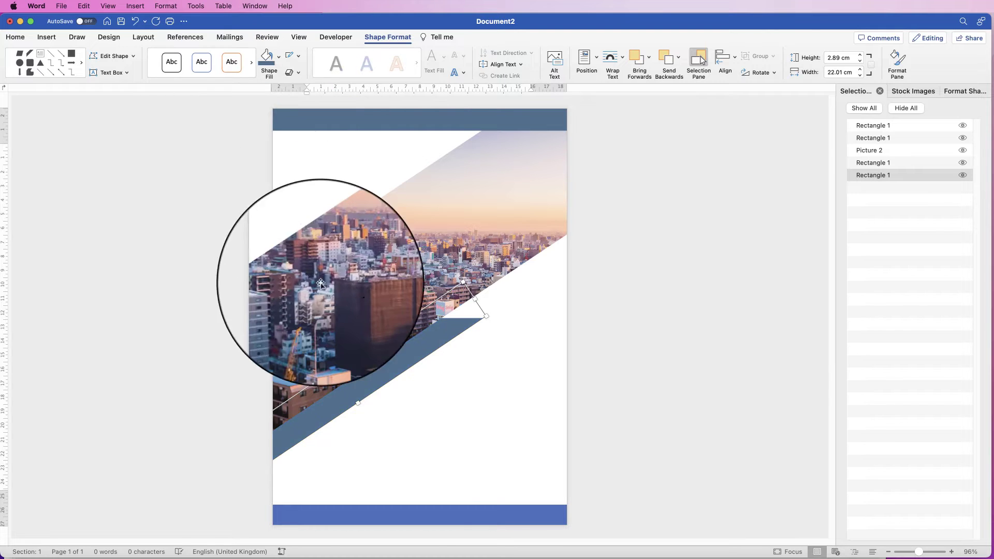
click(379, 516)
click(266, 64)
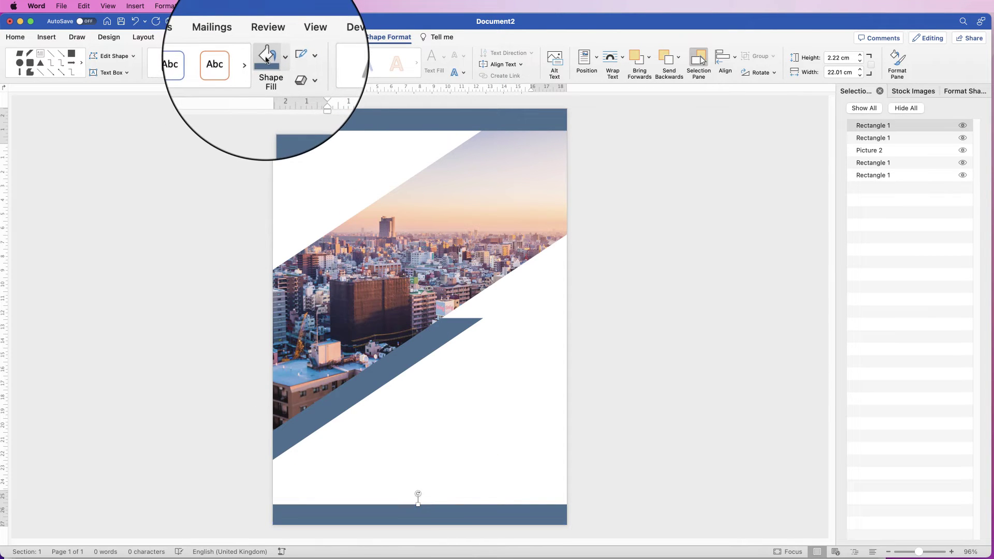
Draw a parallelogram about 10.6 cm wide and 3.8 cm high over the lower part of the city picture.
click(266, 98)
click(46, 37)
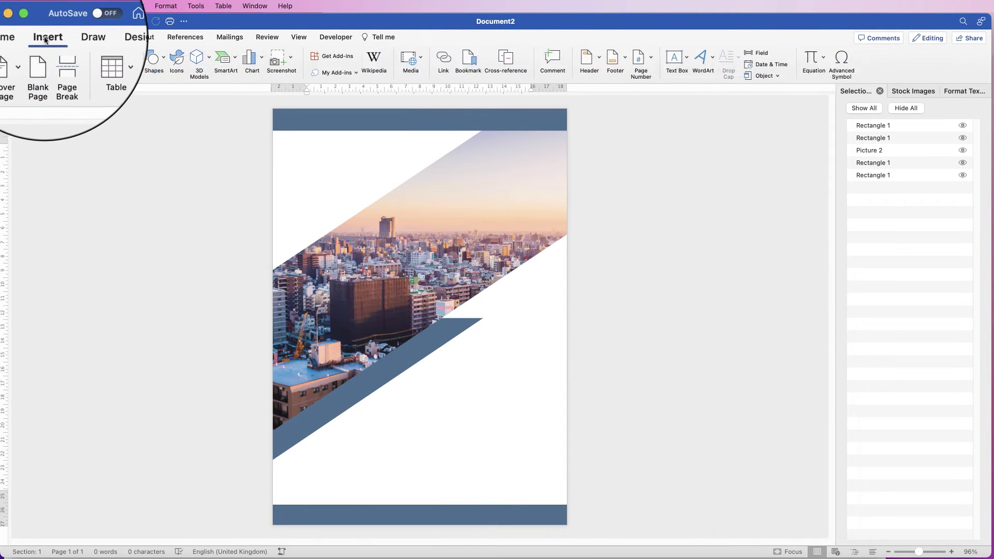
click(158, 62)
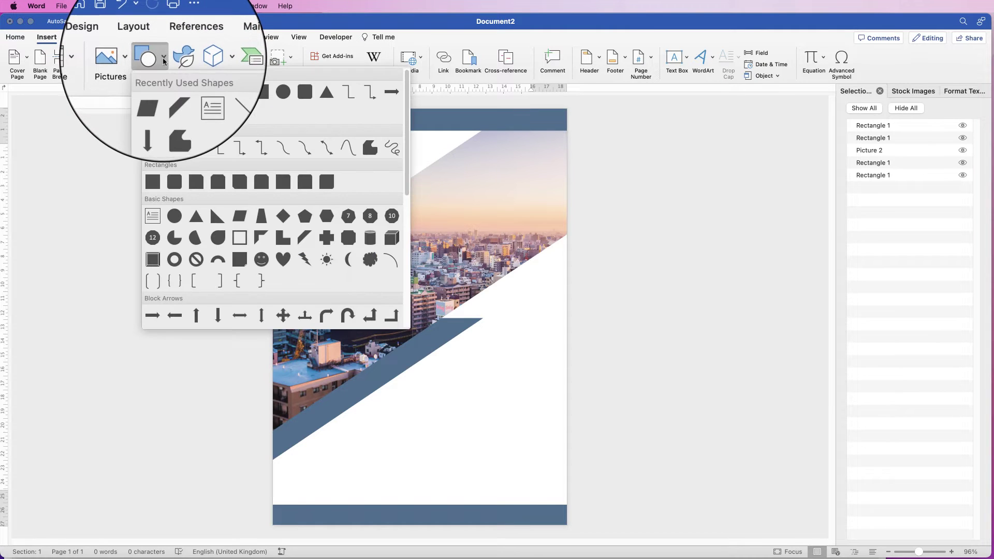
click(149, 94)
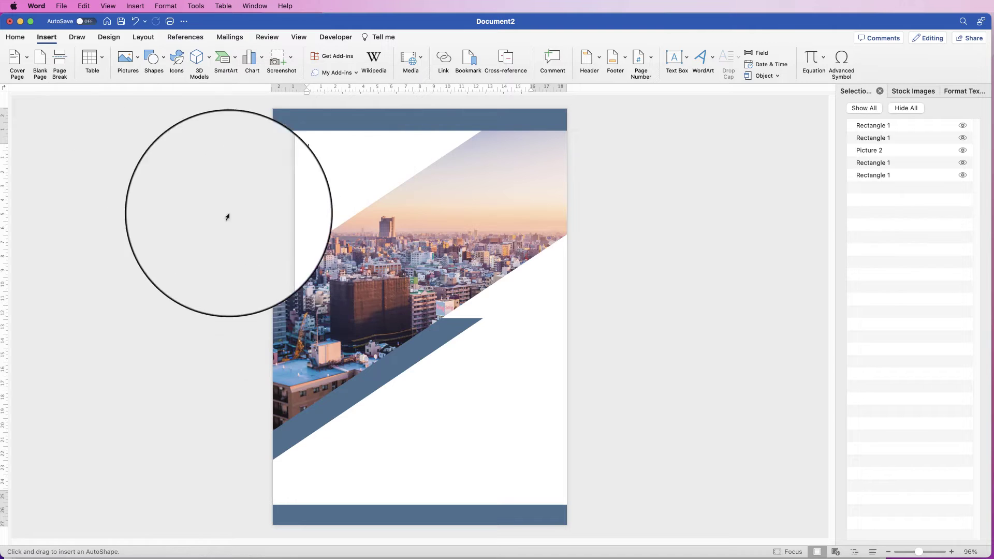
mouse_move(273, 281)
mouse_down()
mouse_move(405, 284)
mouse_move(426, 313)
mouse_move(425, 335)
mouse_up()
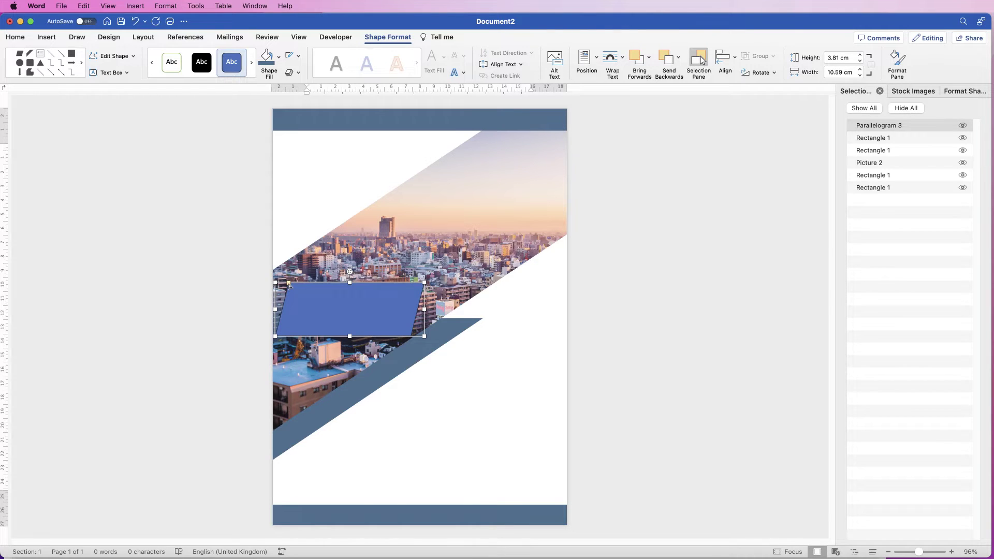
Increase the parallelogram's slant and stretch it wider and taller, to a height of about 4.74 cm.
drag(289, 284, 294, 288)
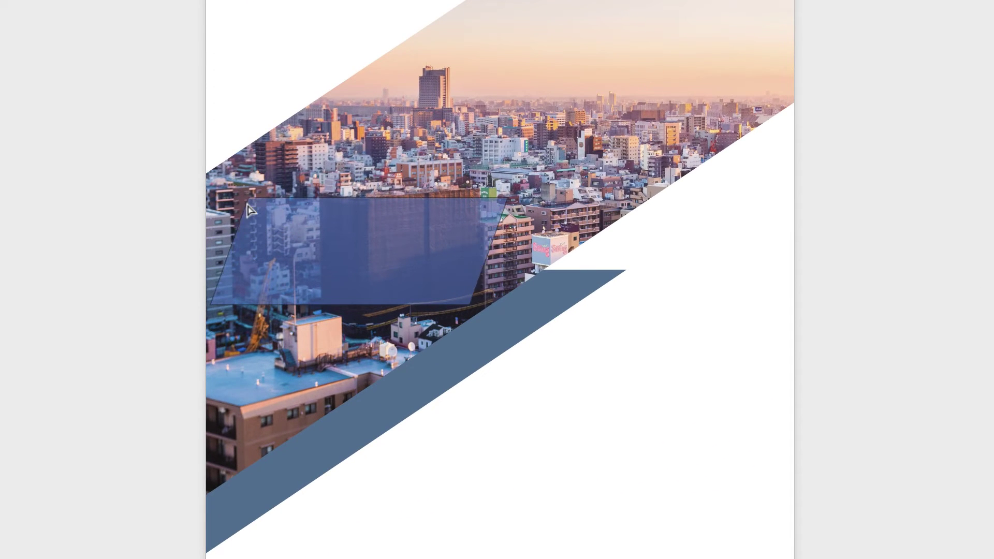
drag(249, 210, 280, 212)
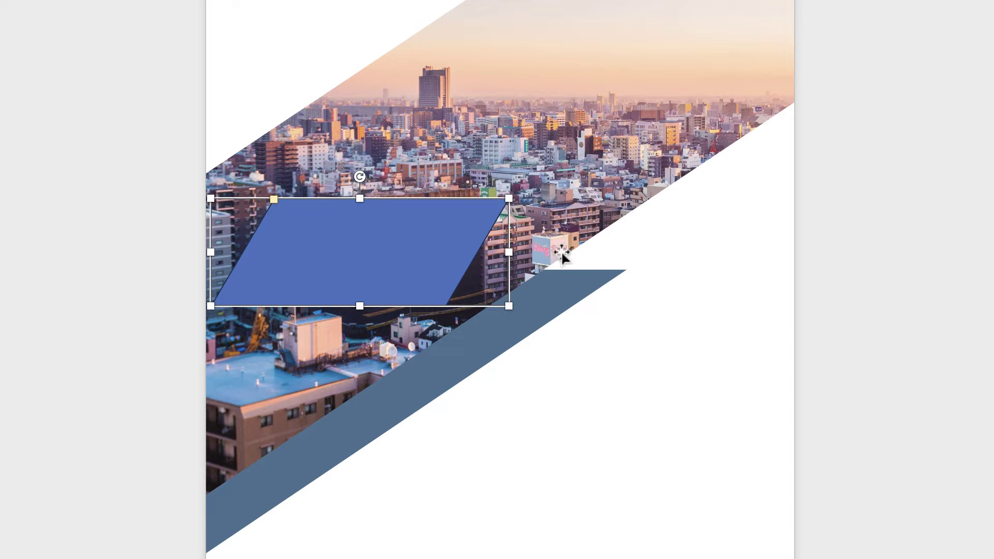
drag(509, 252, 687, 252)
drag(445, 306, 446, 333)
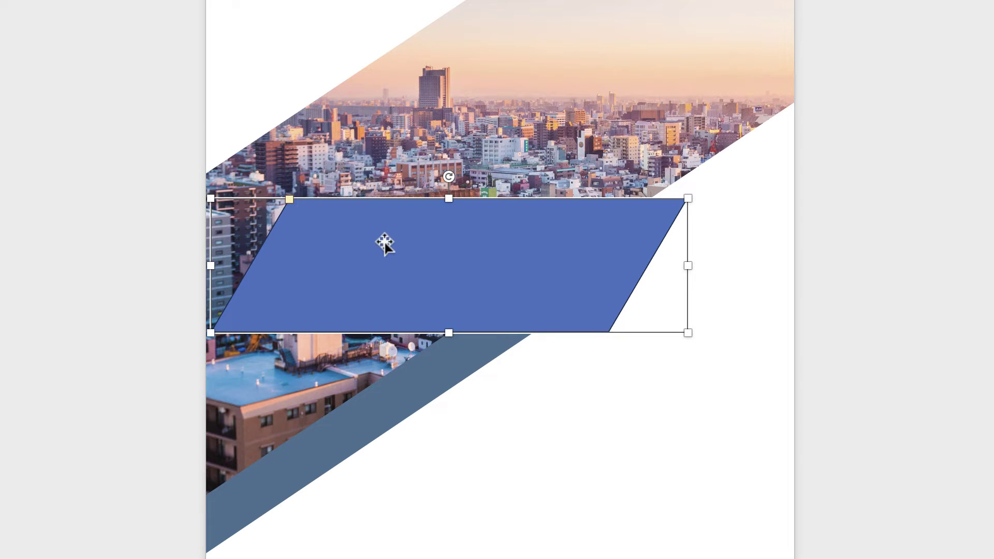
Move the parallelogram up to the picture's upper diagonal edge and match its slant to that edge.
drag(350, 246, 358, 158)
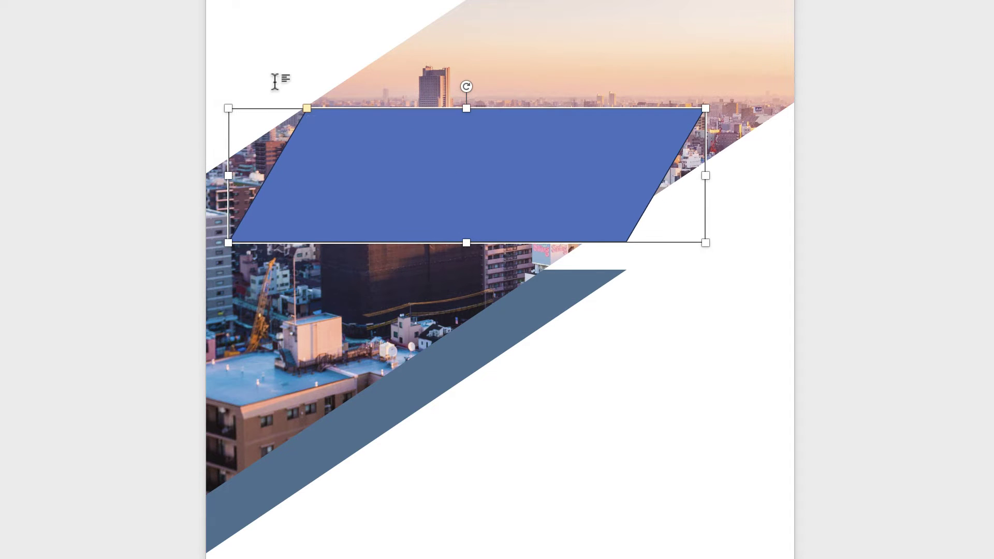
drag(305, 107, 403, 108)
drag(339, 193, 335, 131)
drag(404, 55, 421, 59)
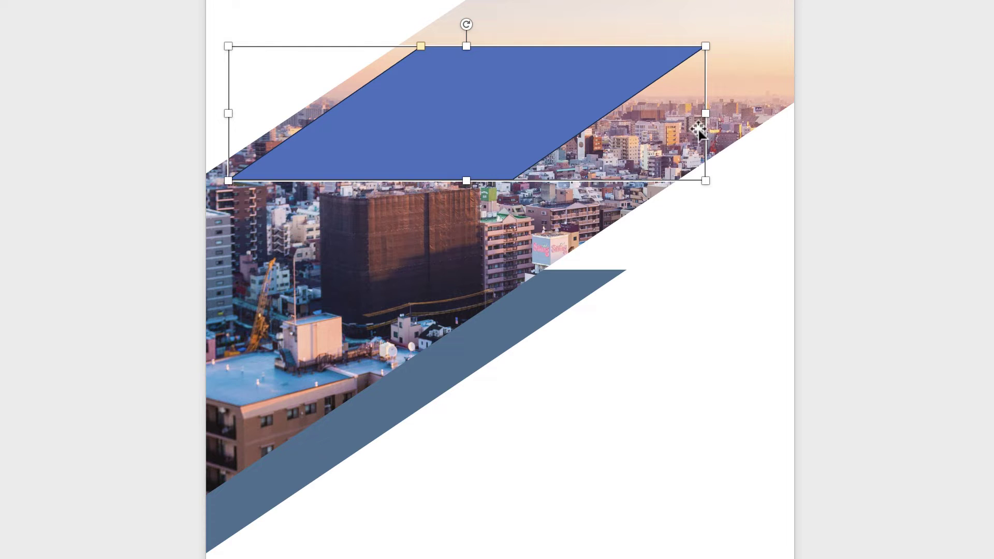
Widen the parallelogram to about 24.13 cm, realign its slant with the picture's diagonal and place it over the picture's lower left part.
drag(703, 116, 916, 129)
drag(366, 129, 330, 144)
drag(339, 65, 348, 66)
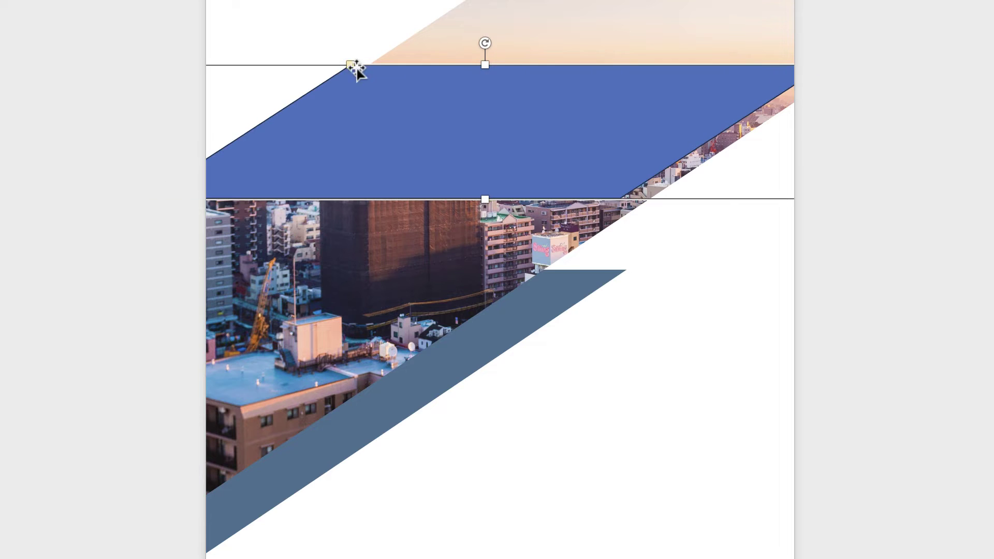
drag(405, 138, 295, 249)
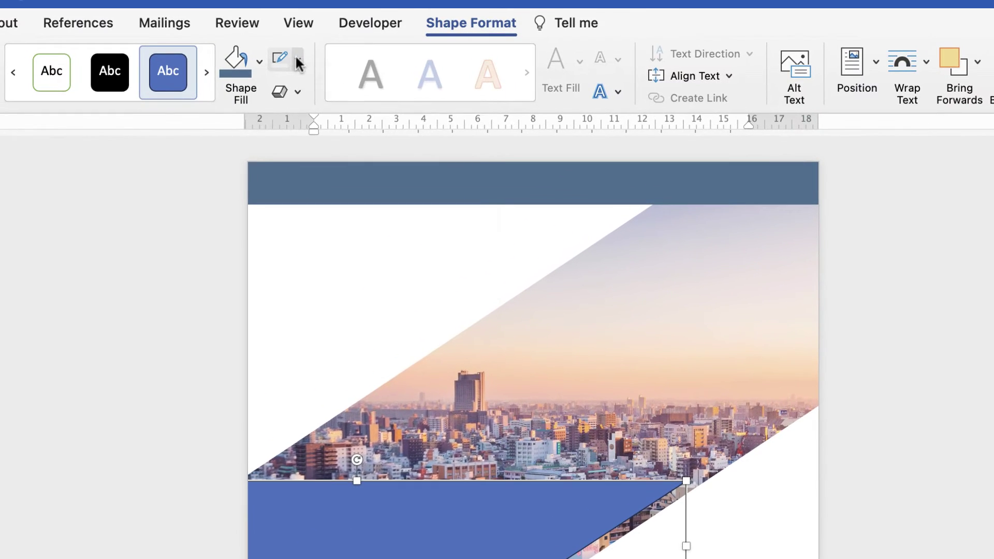
Remove the parallelogram's outline and fill it with the same slate blue as the bars.
click(297, 58)
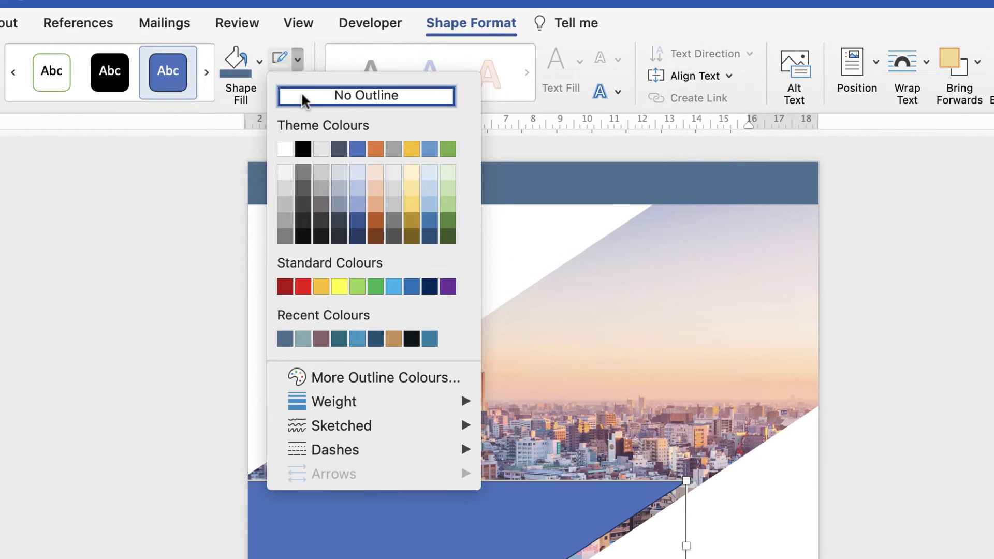
click(303, 98)
click(232, 65)
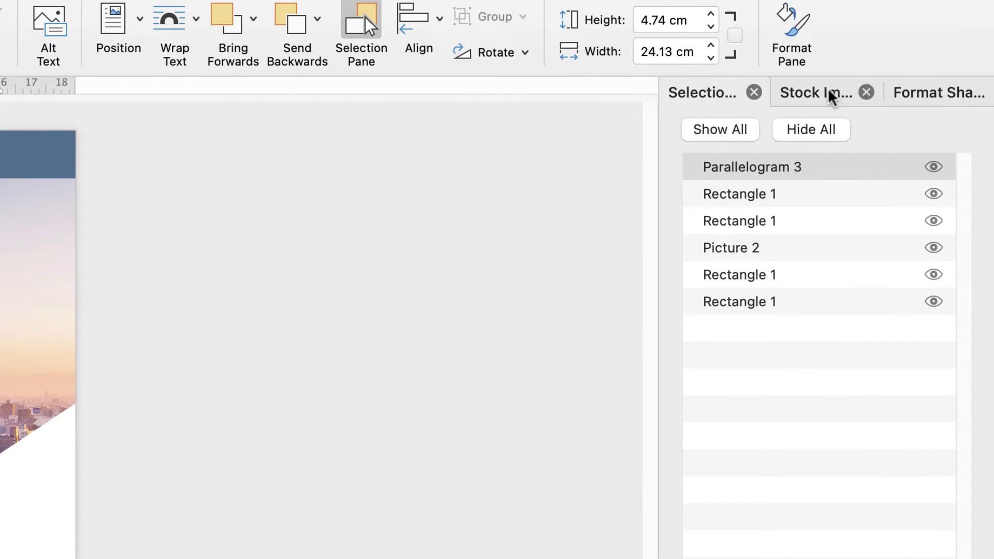
Make the parallelogram's solid fill semi-transparent so the buildings show through.
click(911, 97)
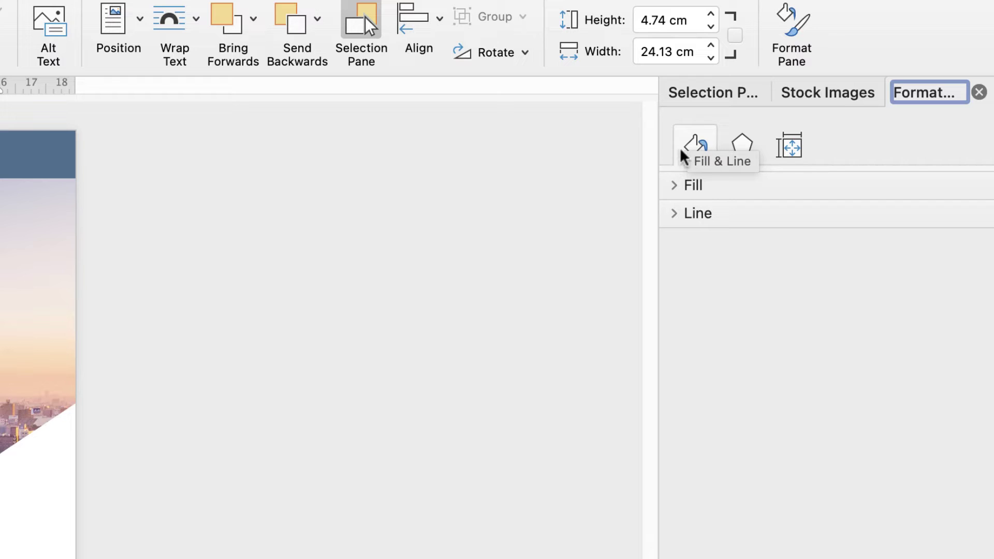
click(675, 186)
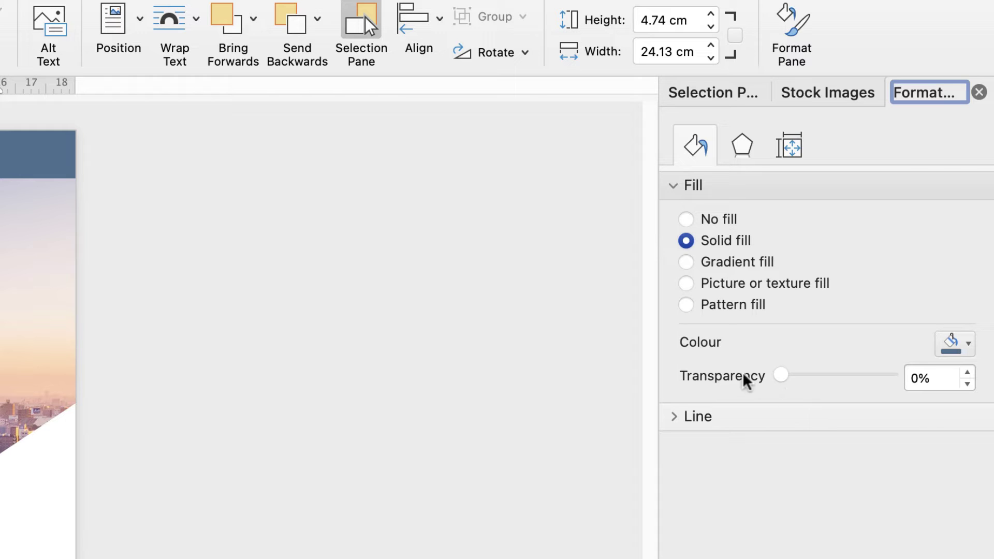
drag(782, 380, 799, 377)
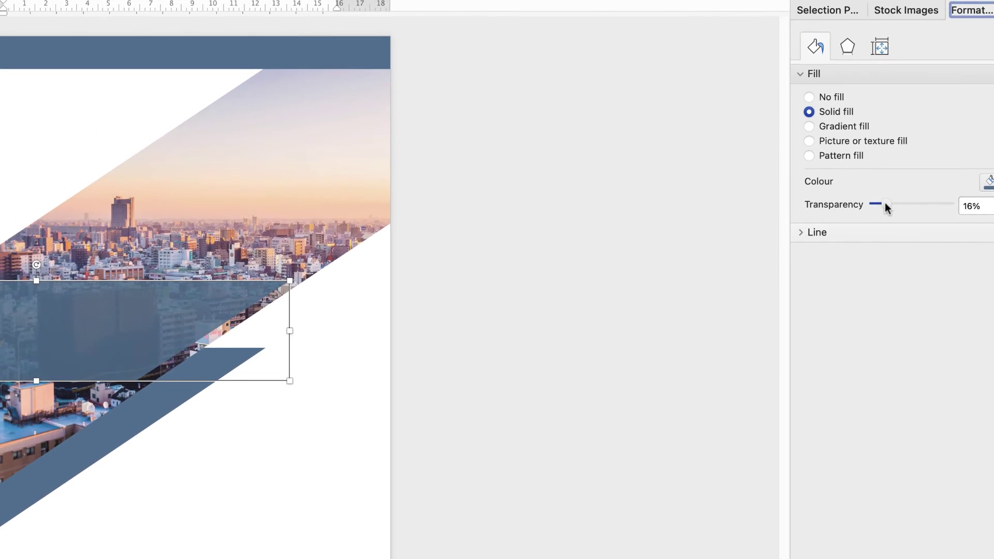
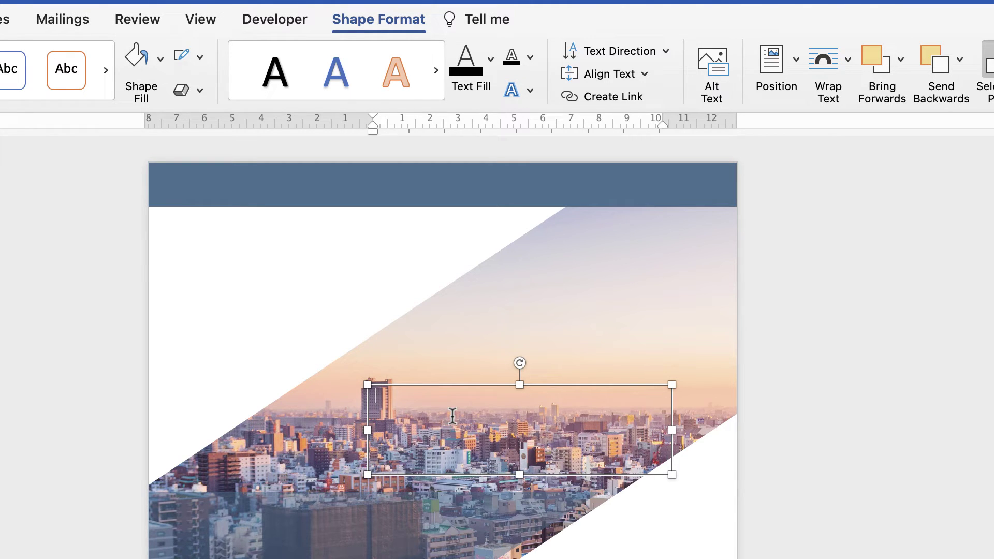
Enter the title "2023" and "COMPANY REPORT" on two lines in the text box and colour the text white.
text(PANY REPORT)
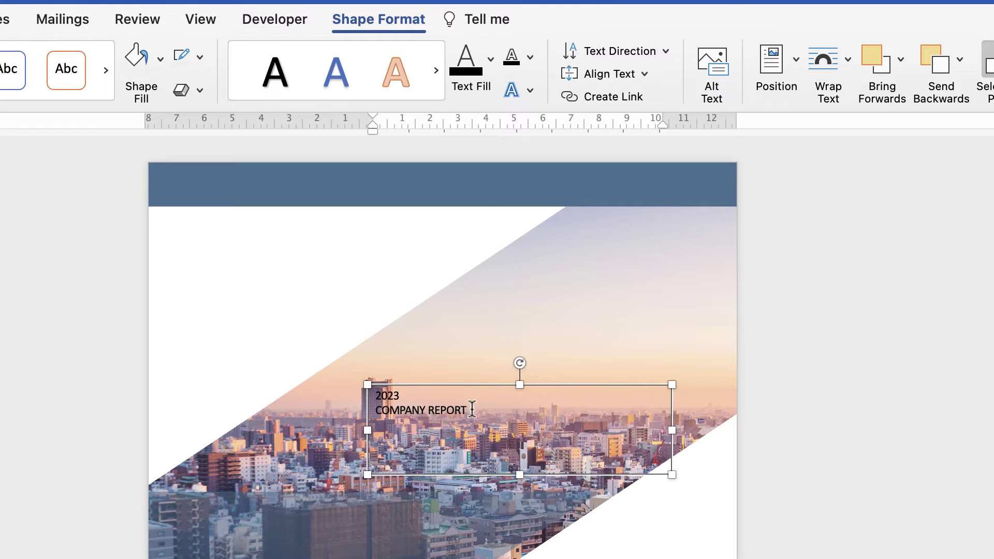
key(super+a)
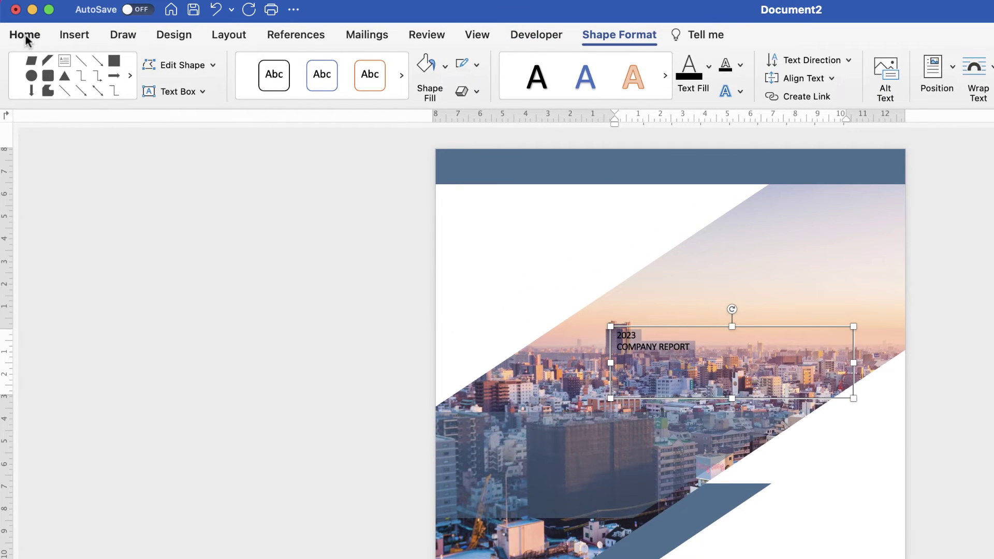
click(0, 32)
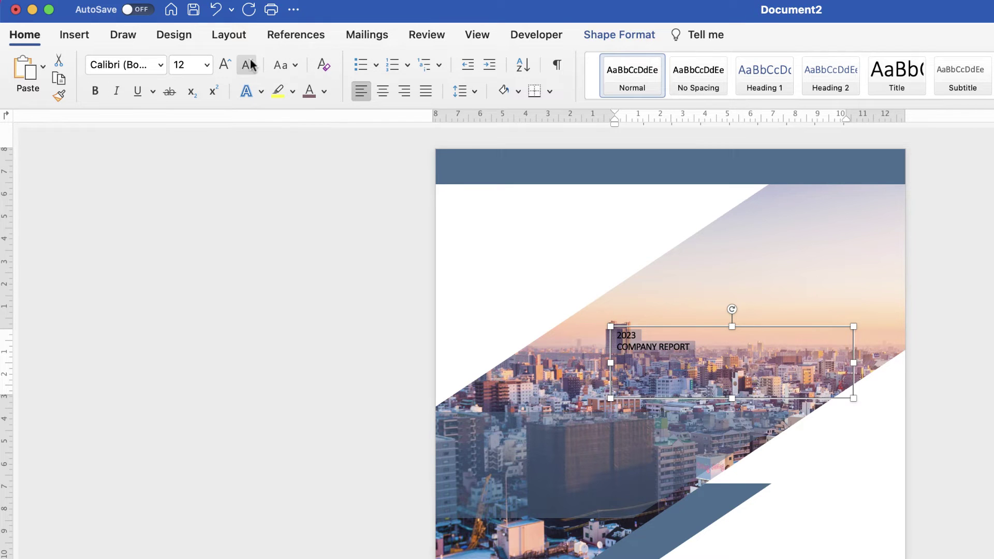
click(324, 91)
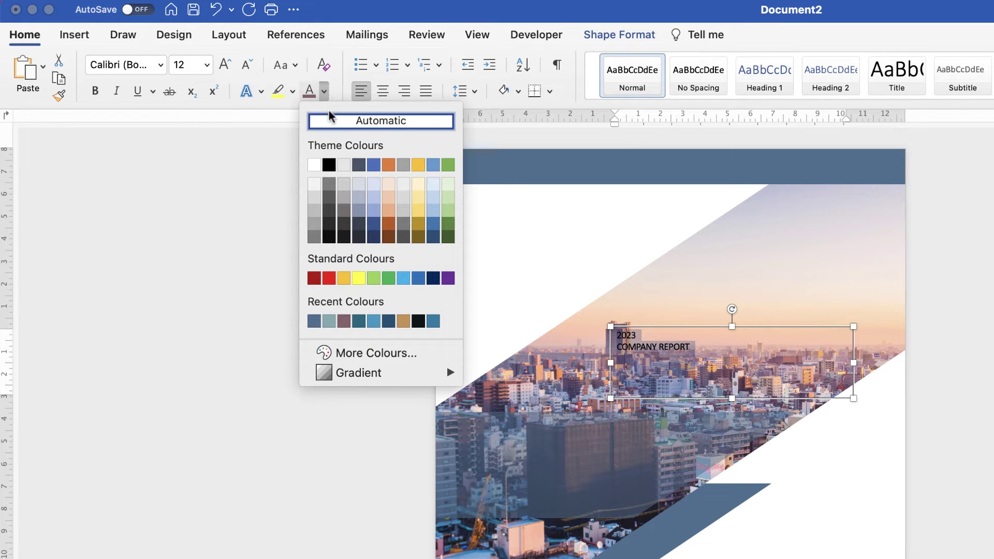
click(314, 166)
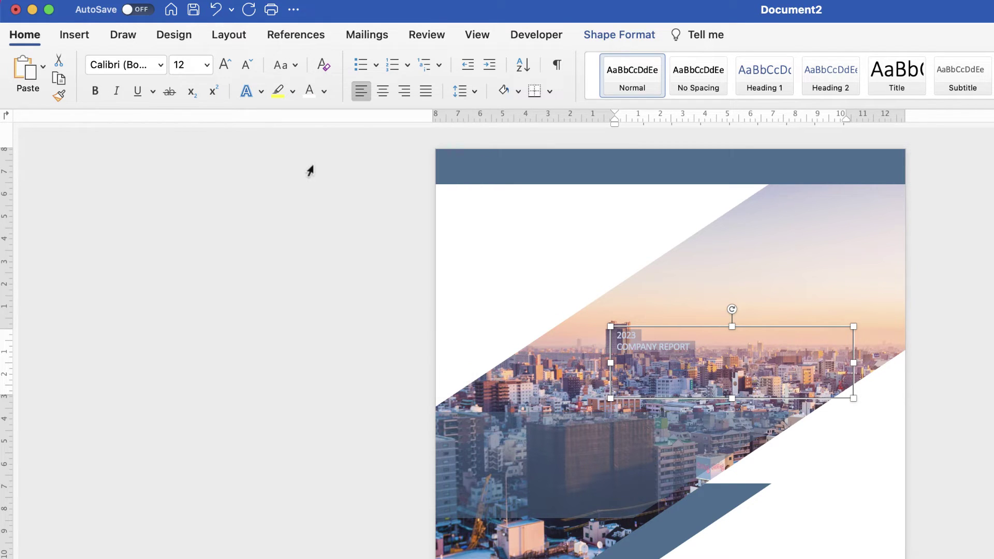
Enlarge both title lines to 36 pt and move their text box onto the semi-transparent parallelogram.
click(224, 65)
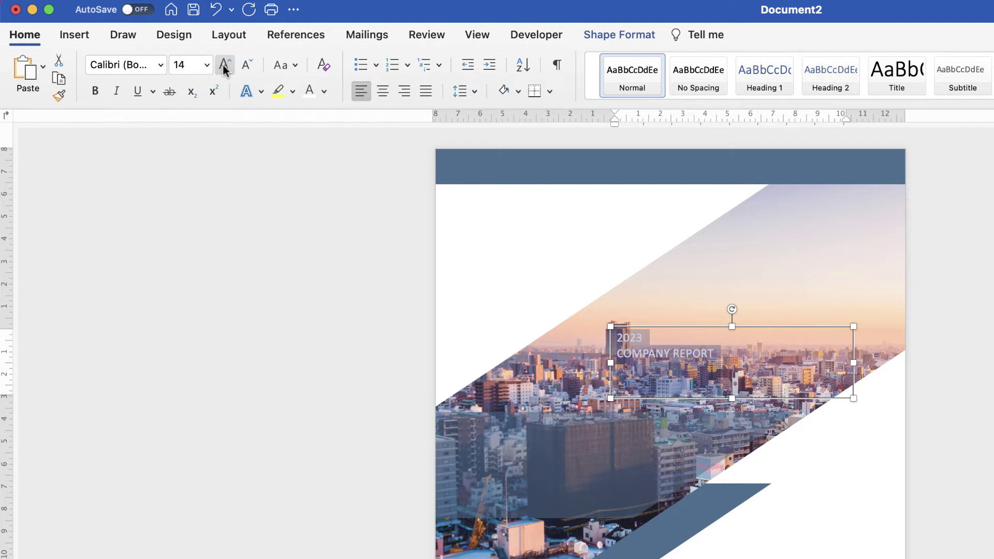
click(224, 66)
click(224, 66)
click(224, 65)
click(224, 66)
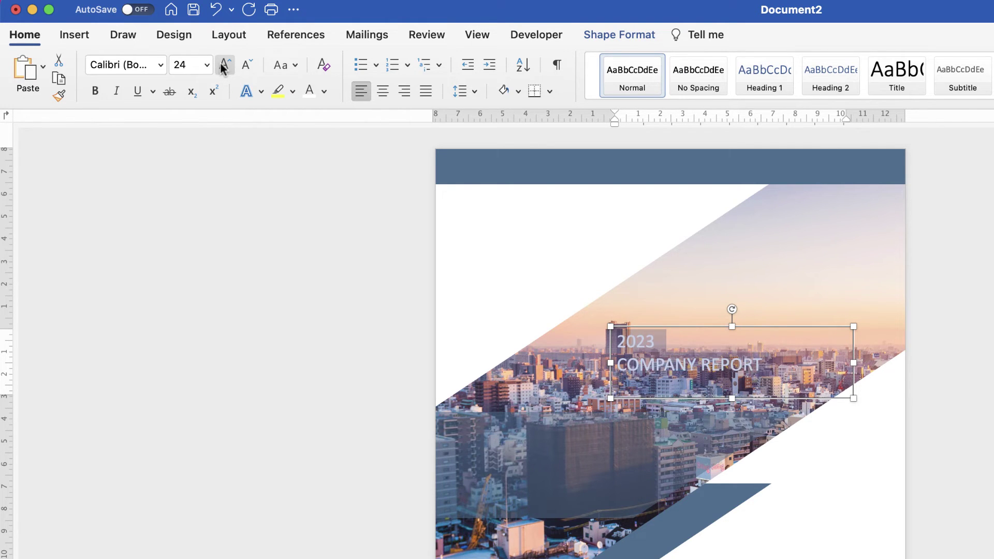
click(224, 66)
click(224, 66)
click(224, 66)
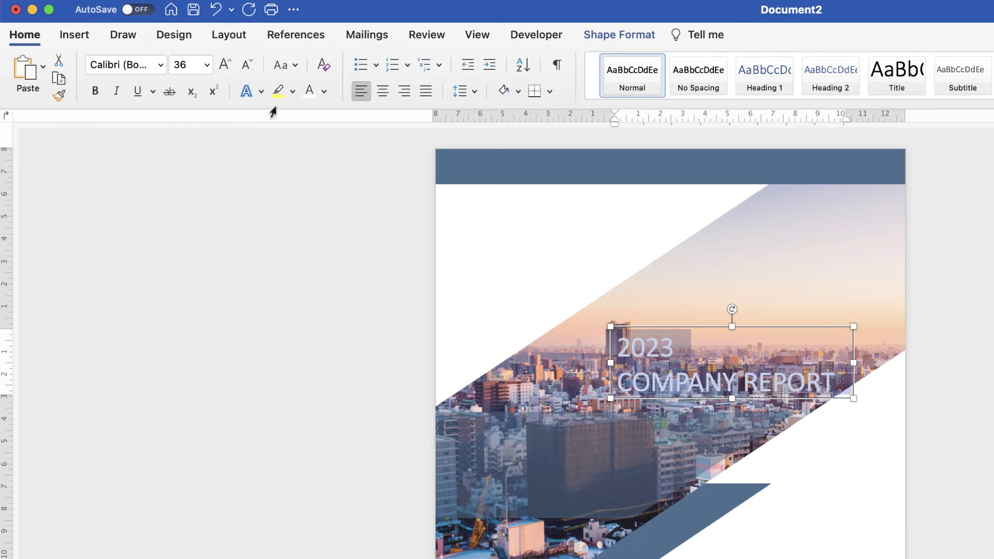
drag(671, 343, 531, 426)
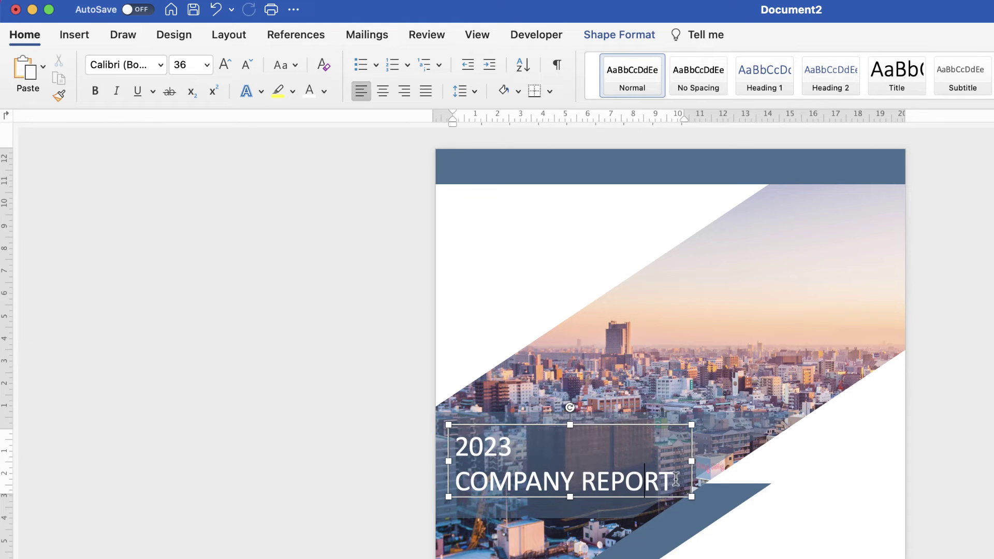
Set the font size of the "COMPANY REPORT" line to 32 pt.
click(176, 64)
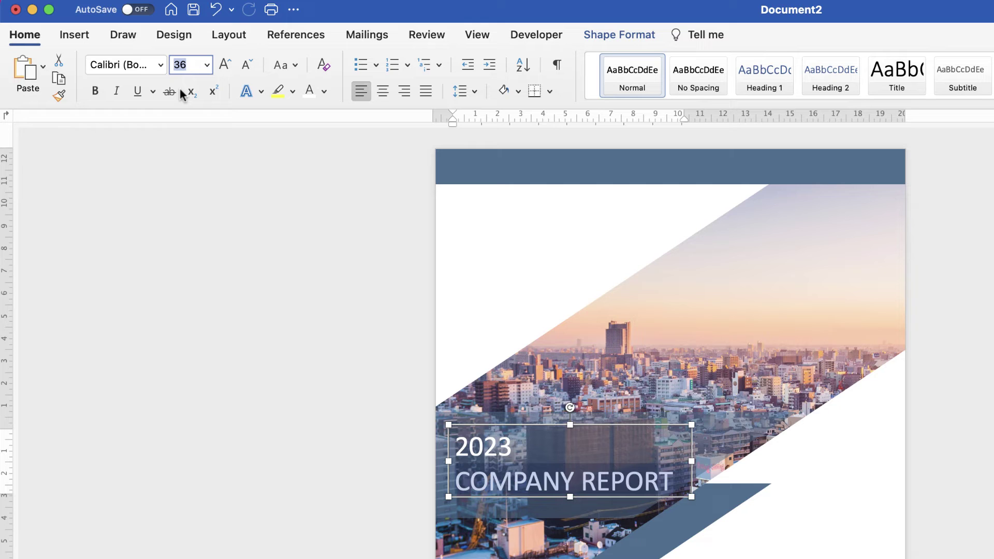
text(32)
key(Return)
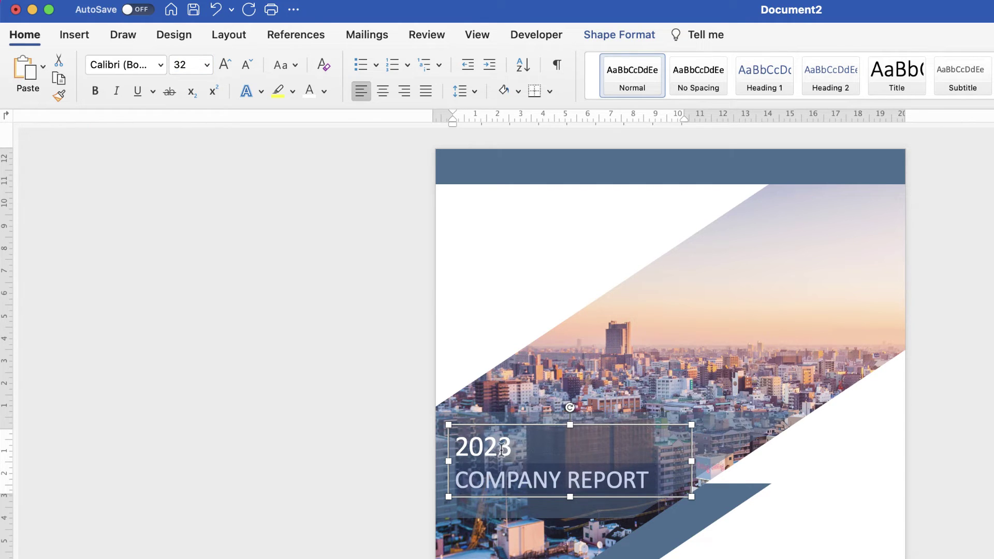
Enlarge the "2023" line in seven font size increments so that it dominates the title.
drag(517, 448, 453, 446)
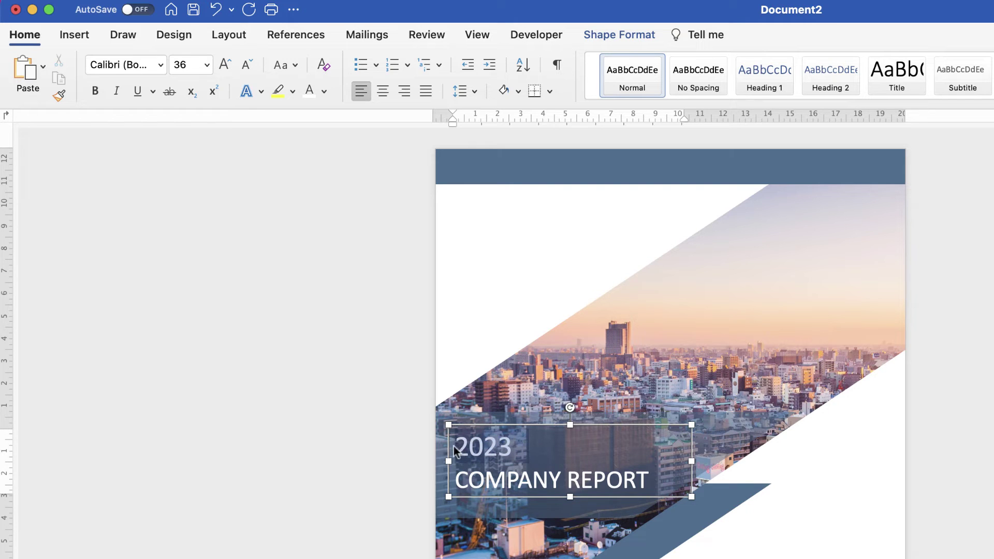
click(223, 64)
click(223, 63)
click(223, 63)
click(223, 63)
click(223, 63)
click(222, 63)
click(222, 63)
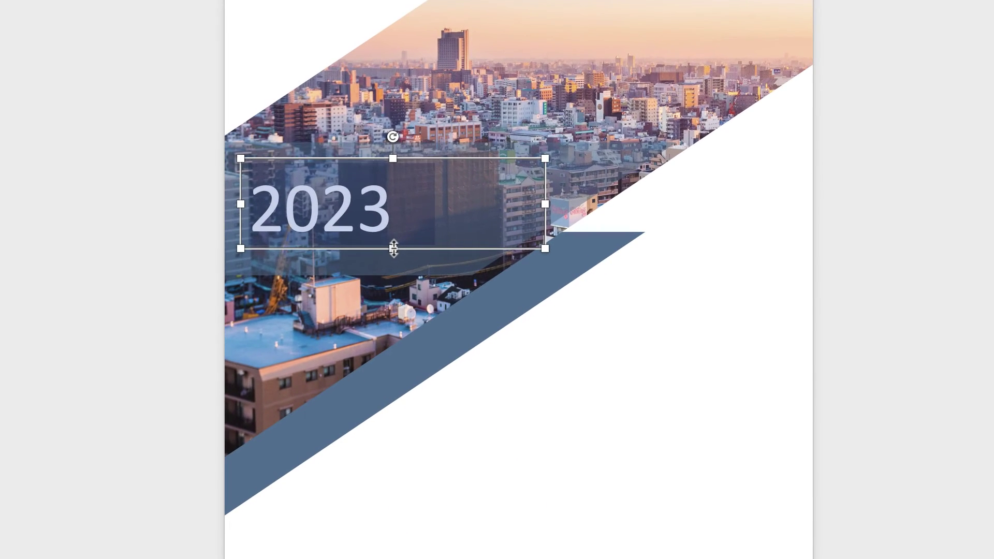
Extend the title text box downward to fit both lines and shift it up slightly within the parallelogram.
drag(570, 497, 570, 497)
drag(393, 256, 394, 295)
drag(361, 214, 353, 194)
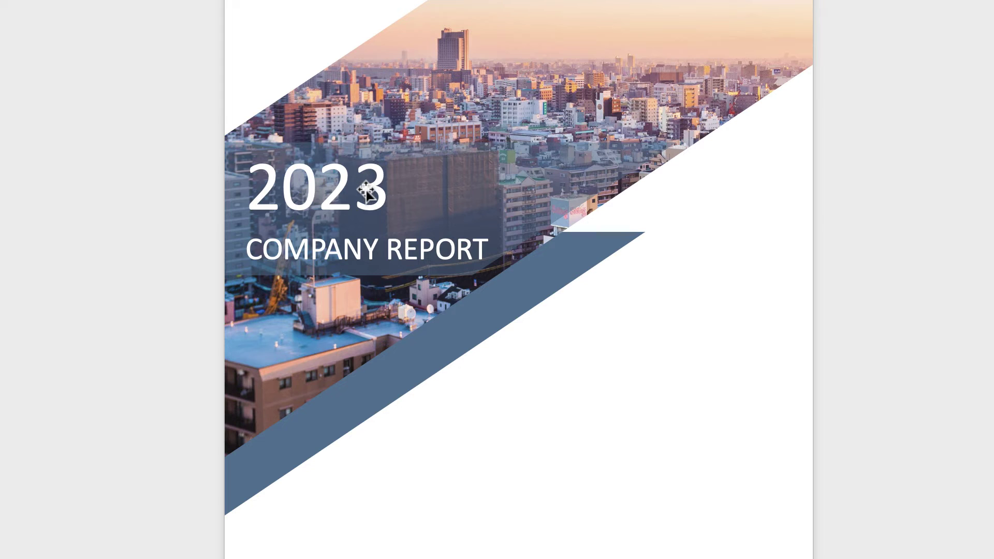
Duplicate the title text box, place the copy over the sky and skyline in the picture's upper right part and select it.
click(365, 192)
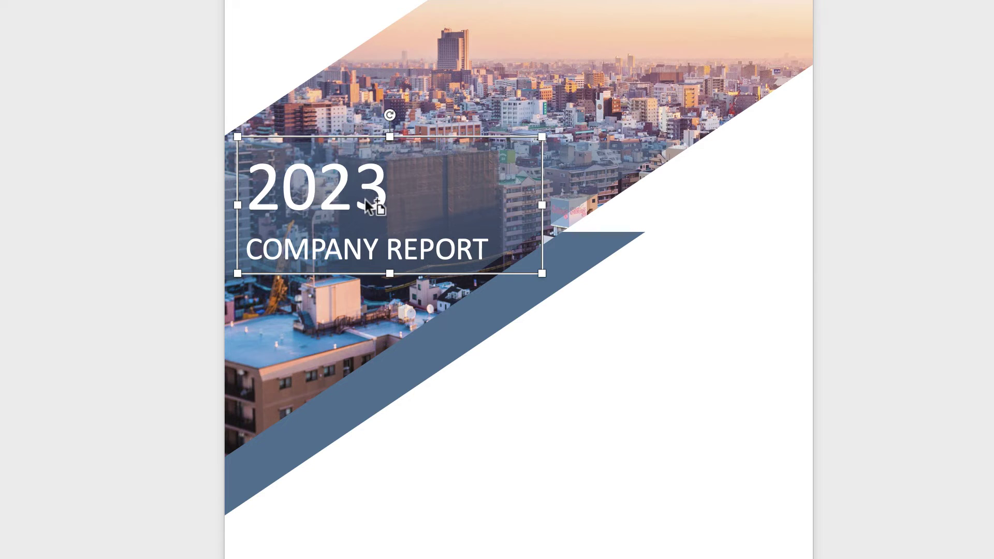
drag(365, 202, 624, 36)
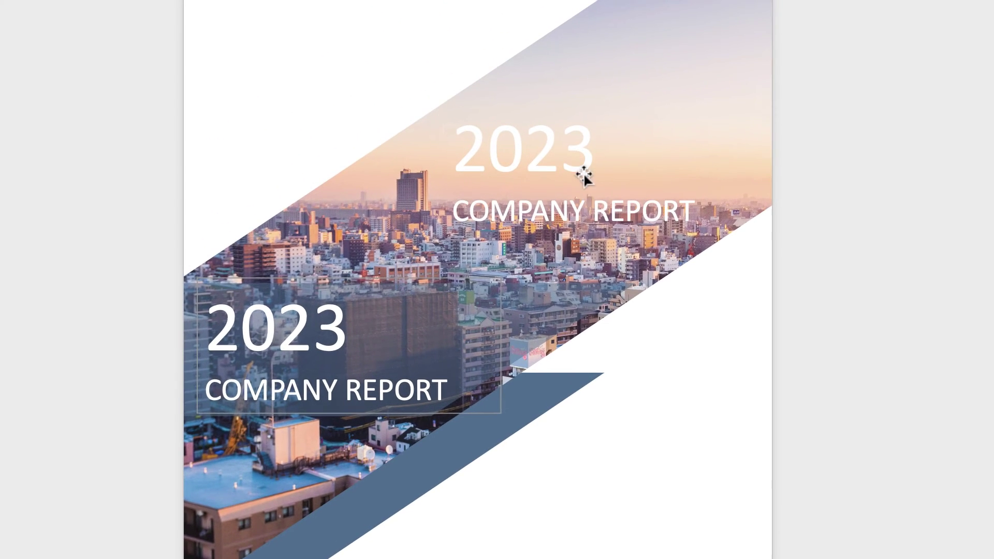
key(Escape)
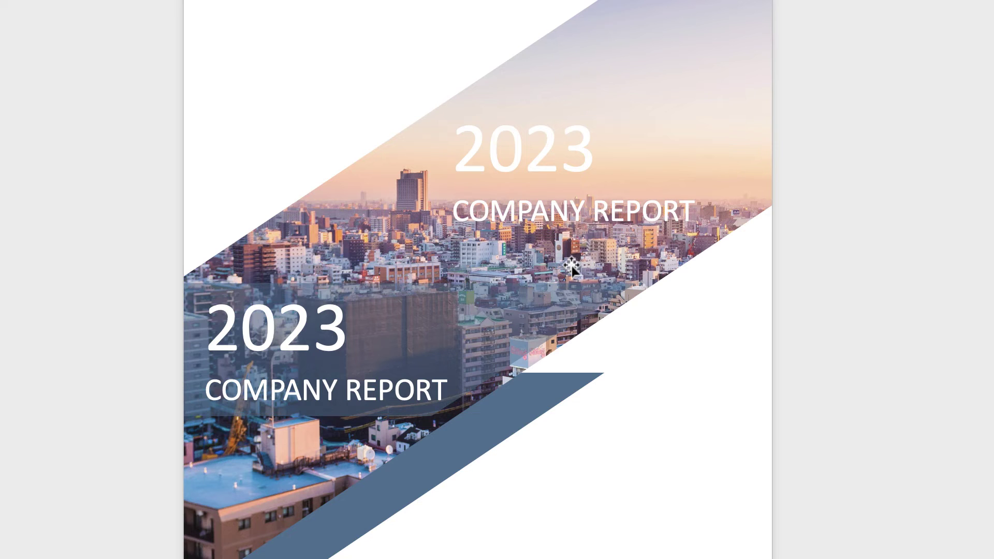
click(543, 212)
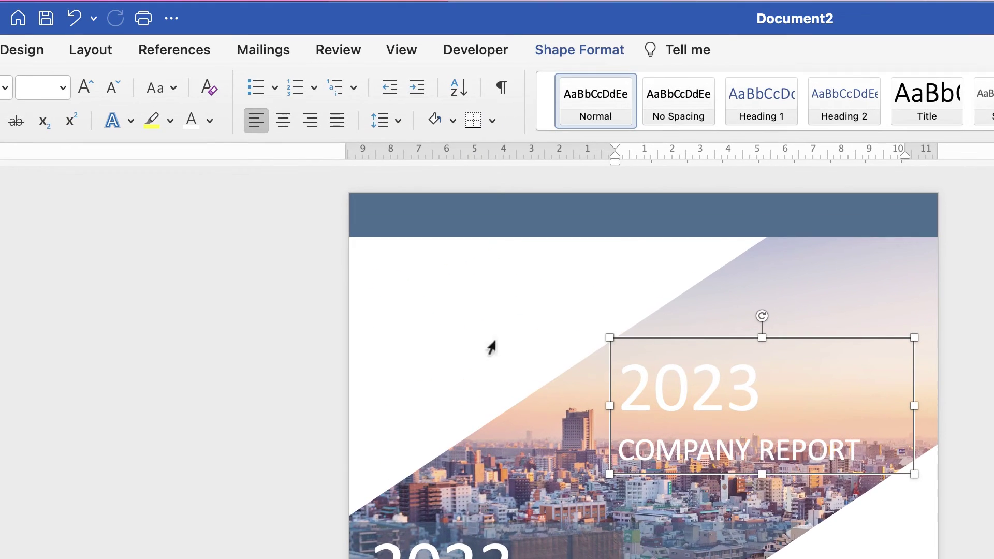
Color the duplicated title text black and move its text box to the white area below the slate-blue diagonal band.
click(210, 122)
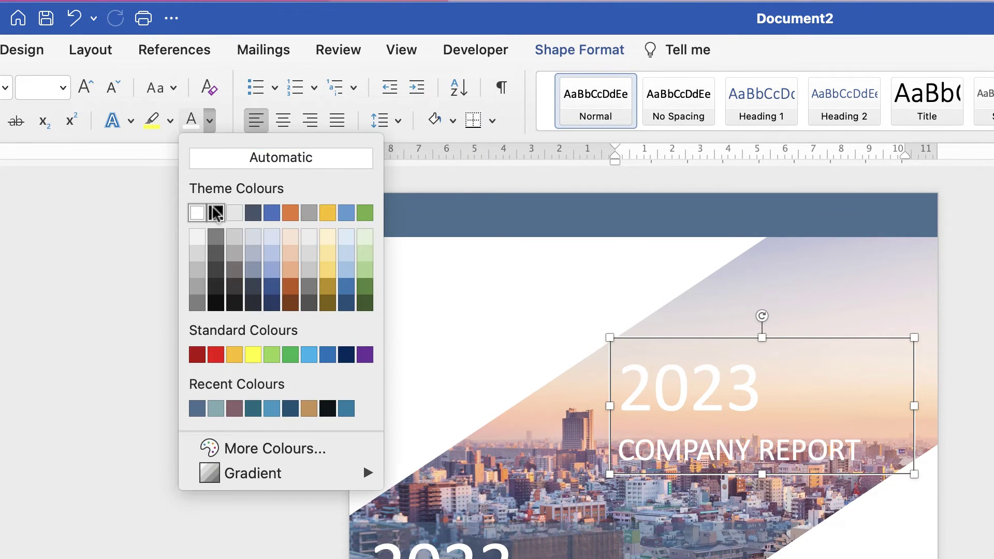
click(215, 214)
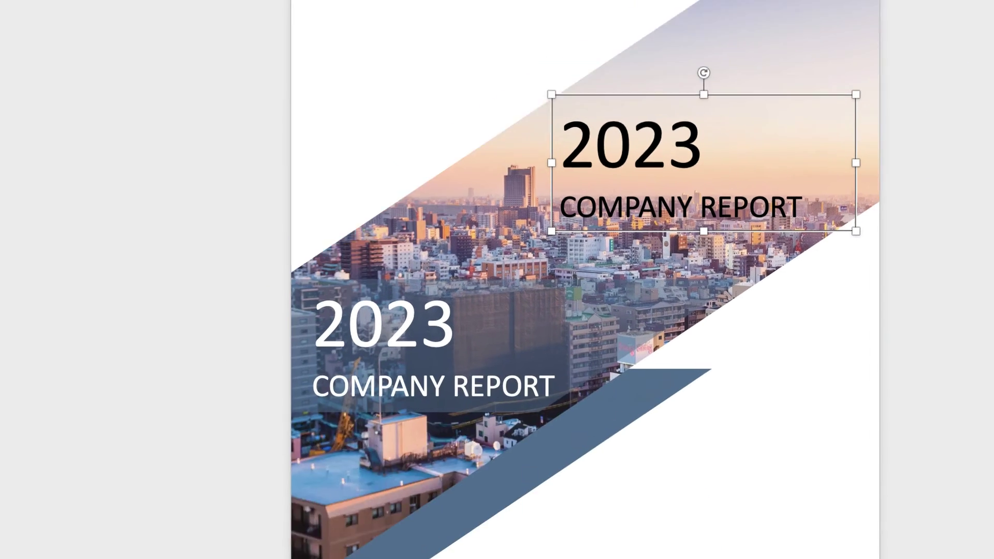
drag(626, 146, 581, 346)
Replace the text in the duplicated text box with "Lorem Ipsum".
drag(765, 409, 554, 339)
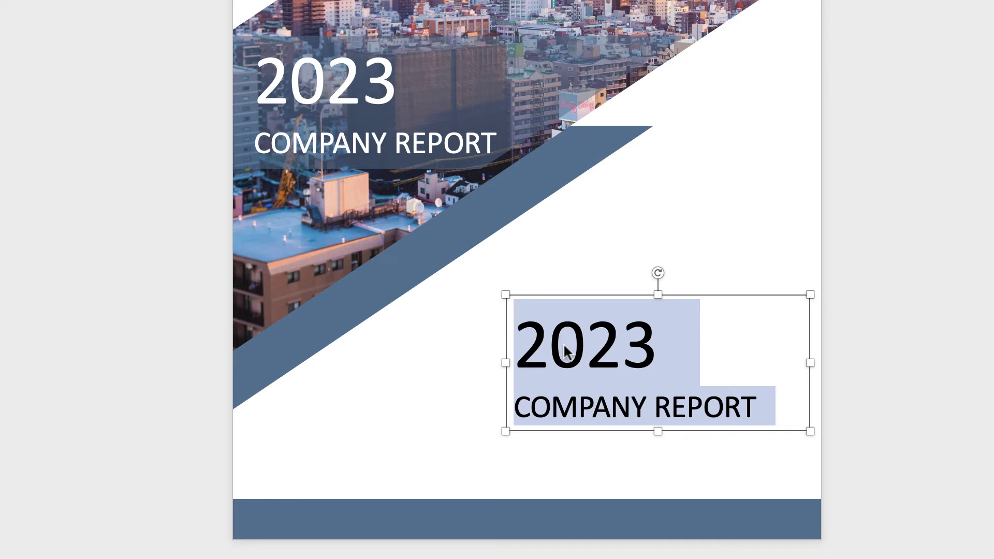
text(Lorem)
key(Return)
text(Ipsum)
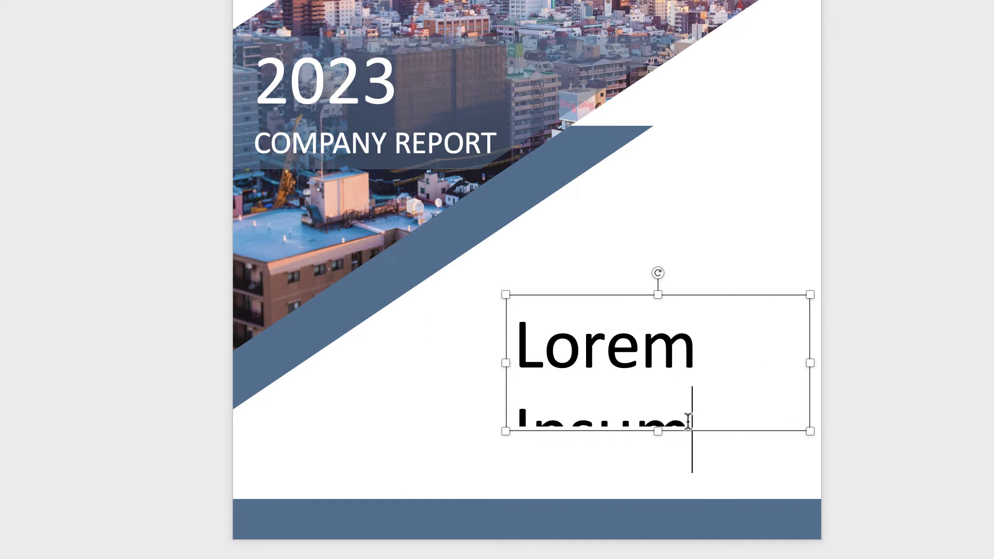
Set "Lorem Ipsum" to 18 pt and shorten its text box to the height of the single line.
drag(688, 421, 516, 344)
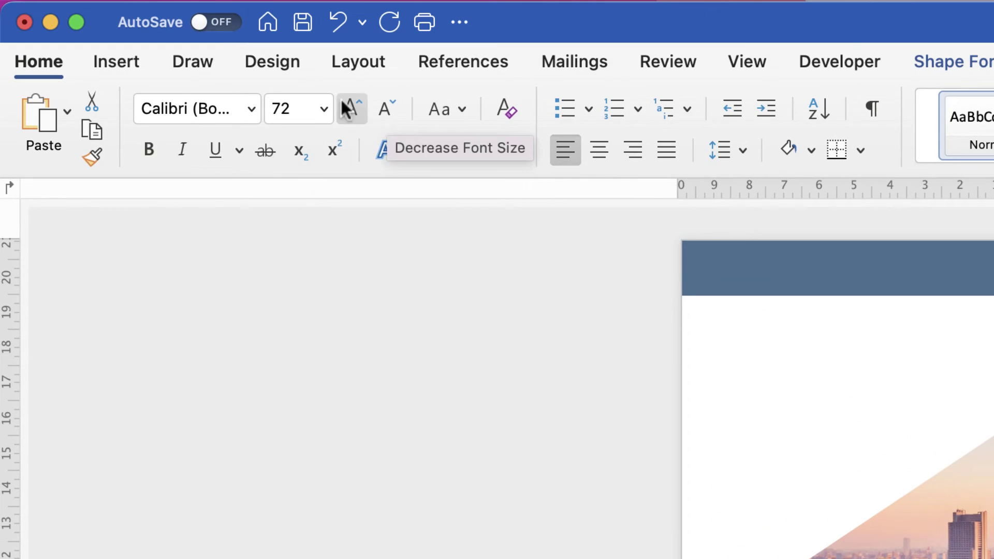
click(323, 109)
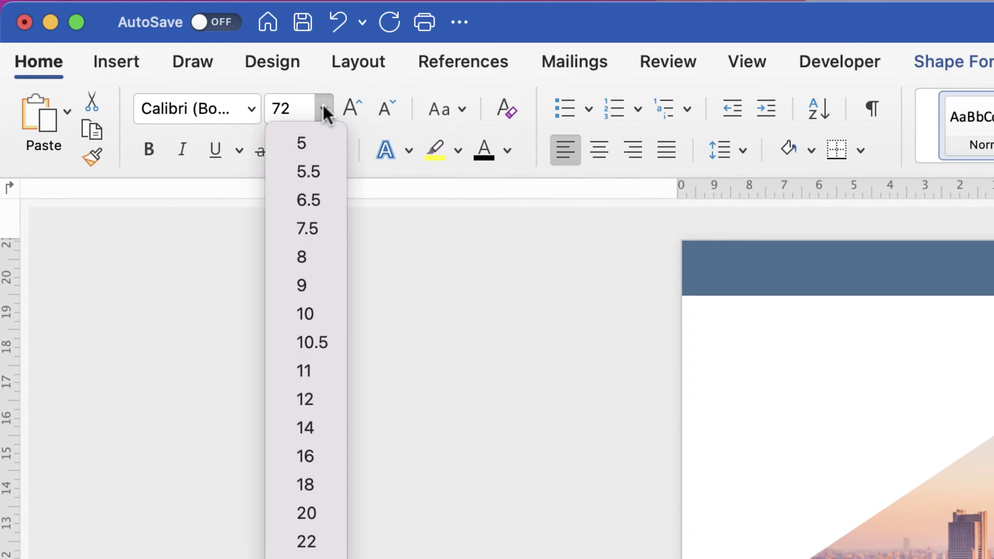
click(305, 484)
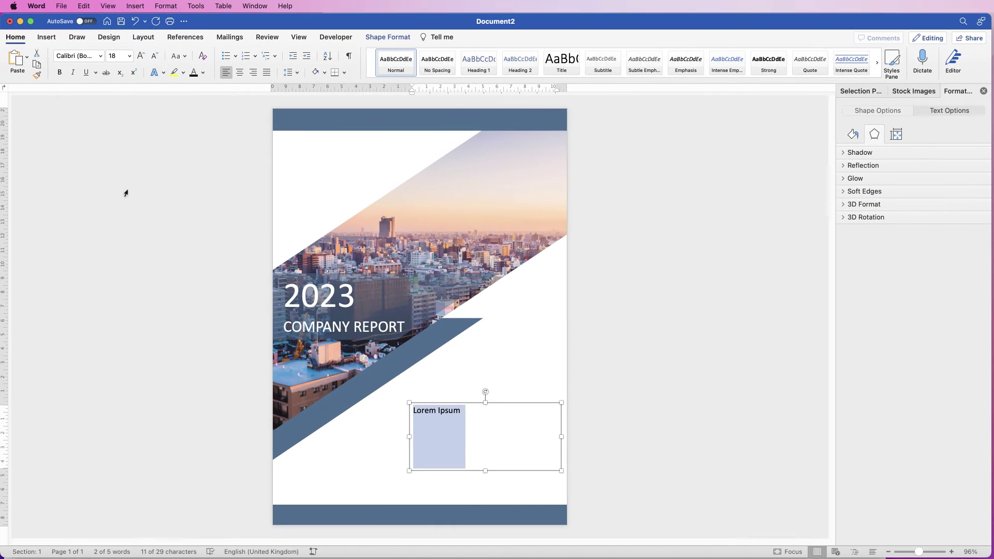
click(429, 410)
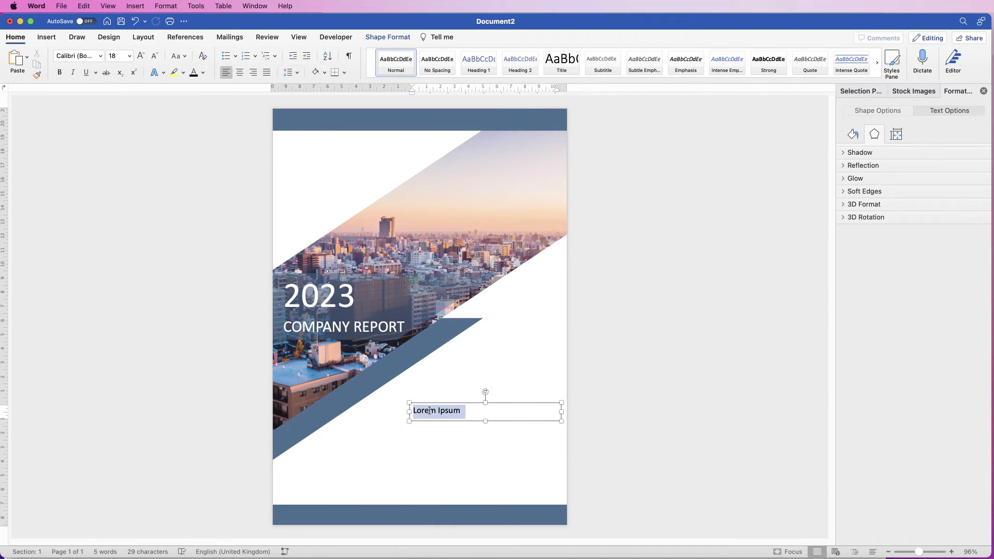
Color "Lorem Ipsum" in the recently used slate blue and make only the word "Lorem" bold.
click(203, 73)
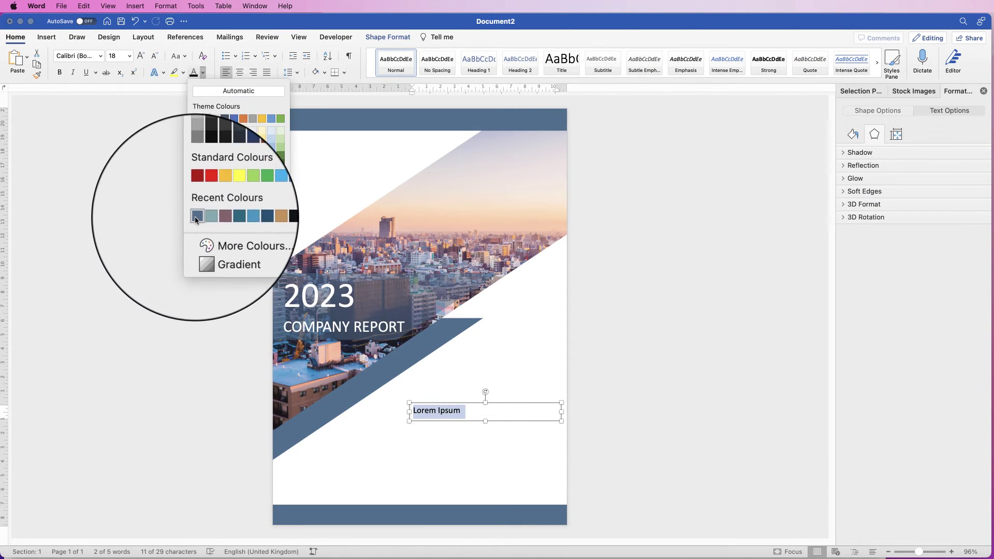
click(196, 217)
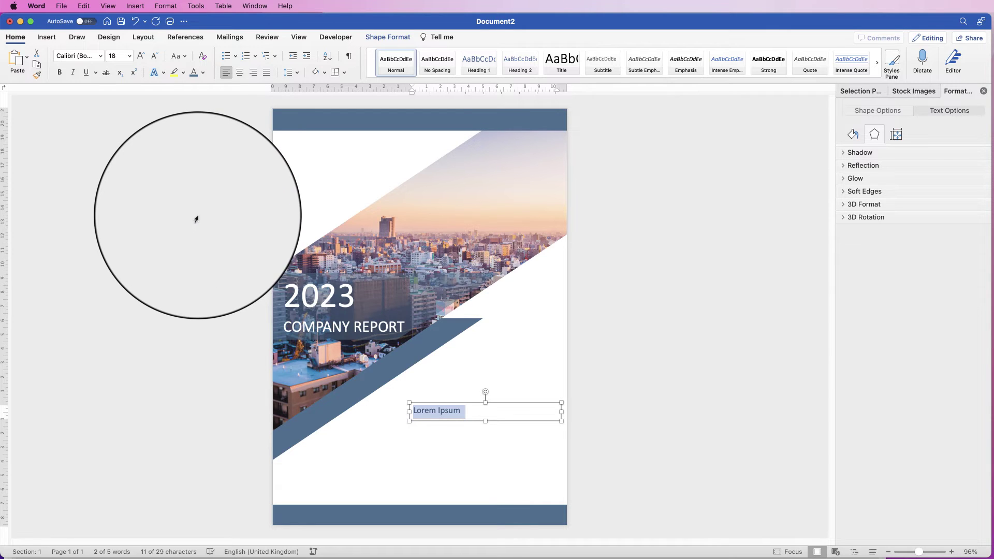
click(60, 73)
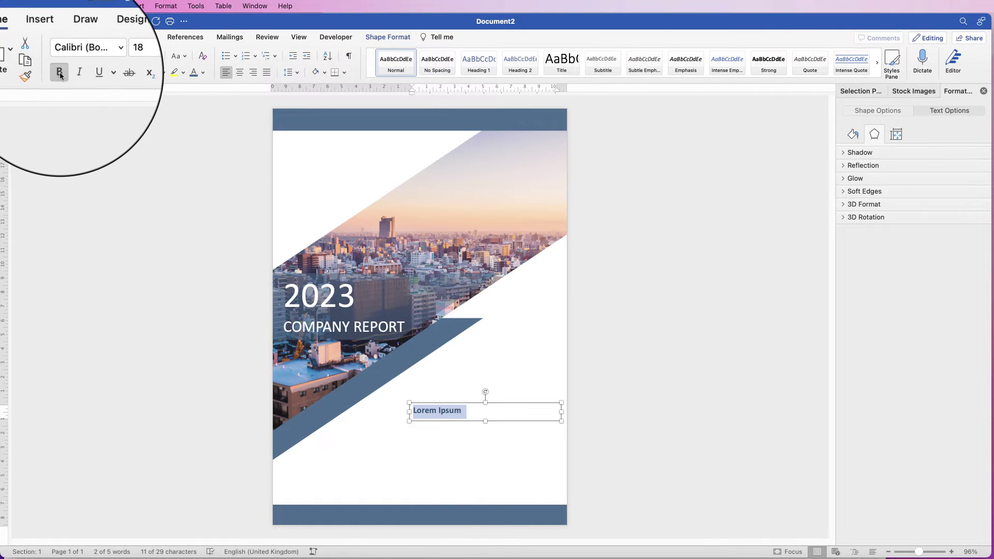
click(464, 411)
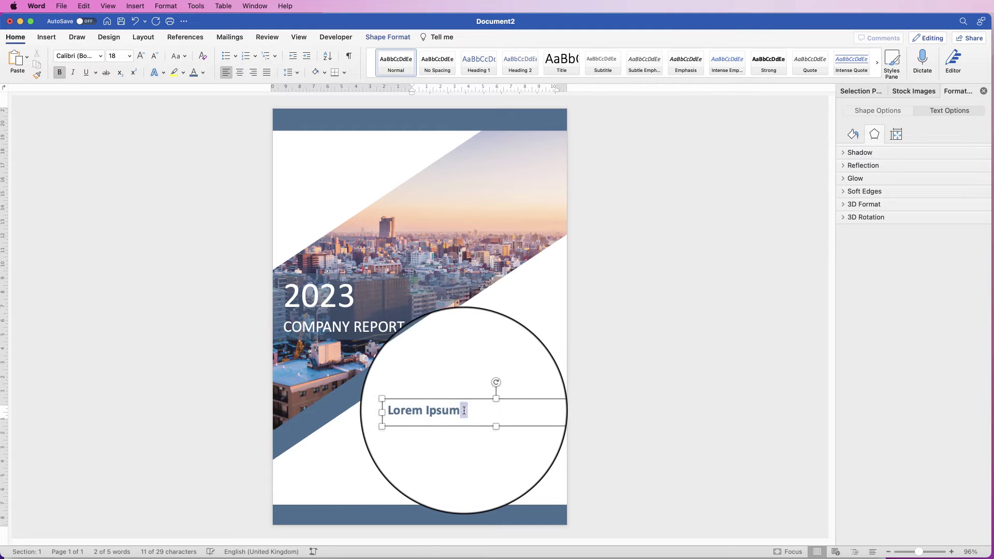
double_click(464, 410)
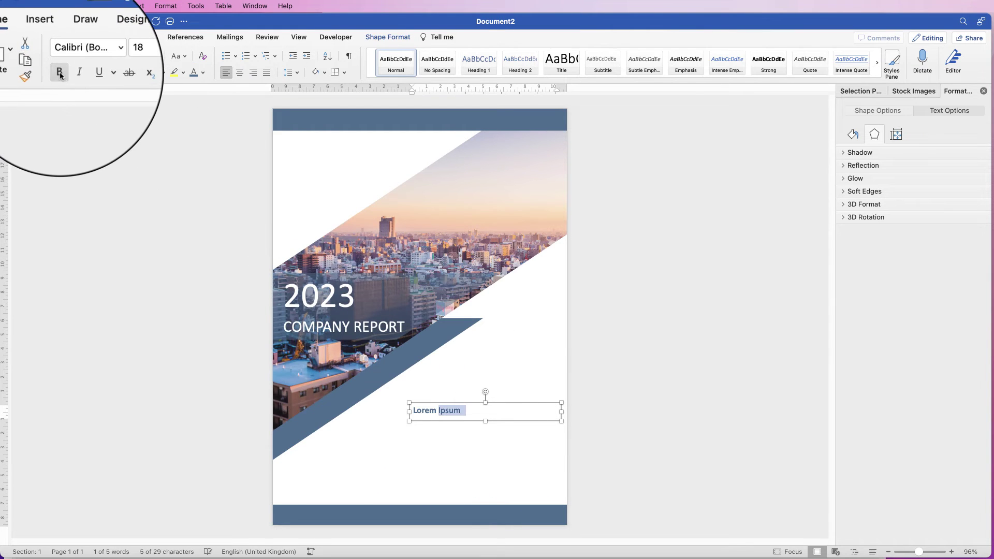
Narrow the "Lorem Ipsum" text box to fit its text and right-align the text inside it.
drag(561, 411, 502, 415)
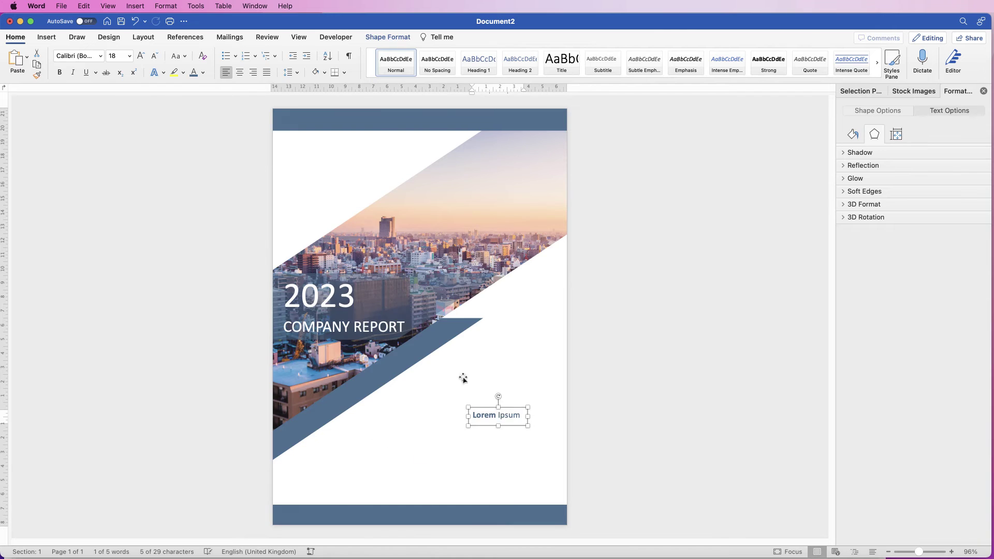
click(253, 73)
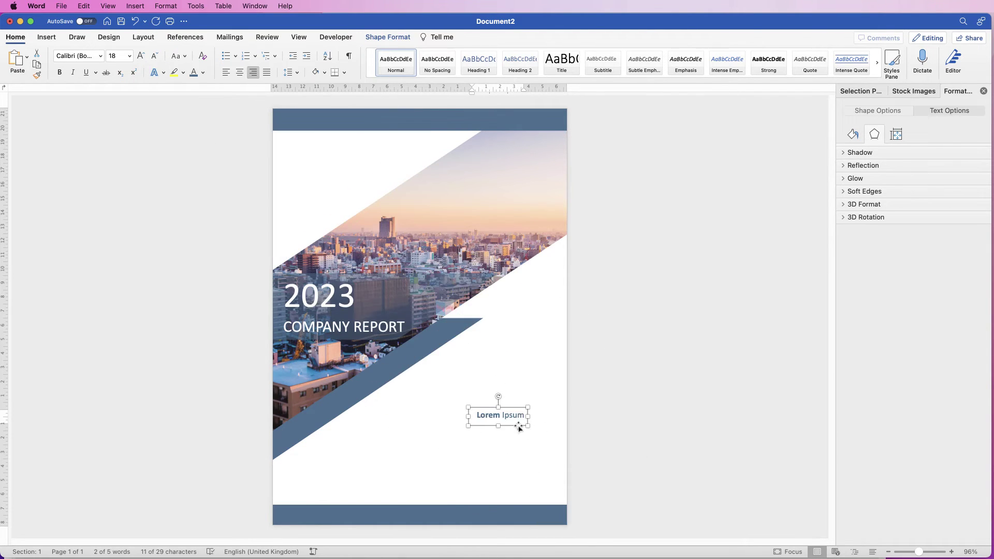
Duplicate the "Lorem Ipsum" text box below itself and fill the enlarged copy with sample text generated by =rand(1,2).
drag(514, 416, 515, 442)
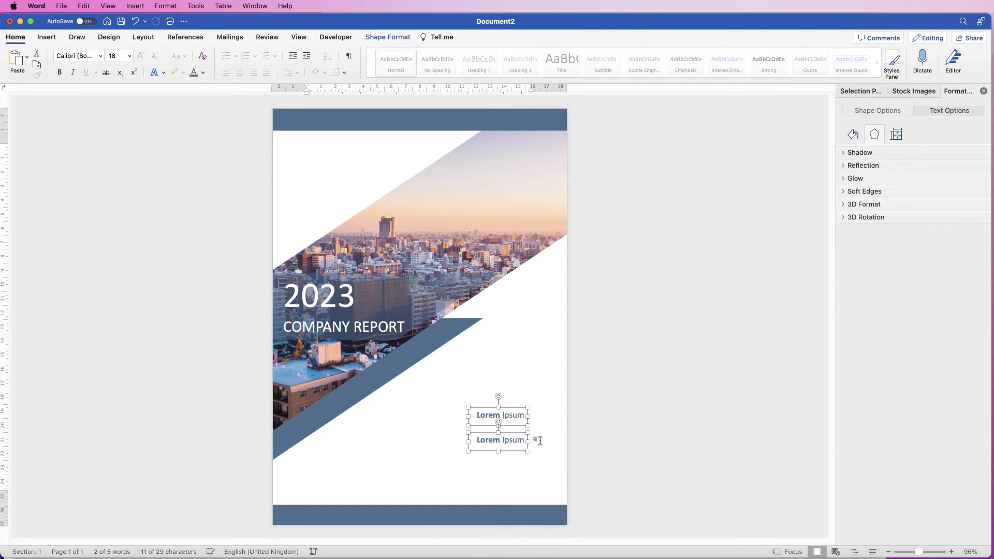
click(517, 445)
drag(468, 451, 385, 465)
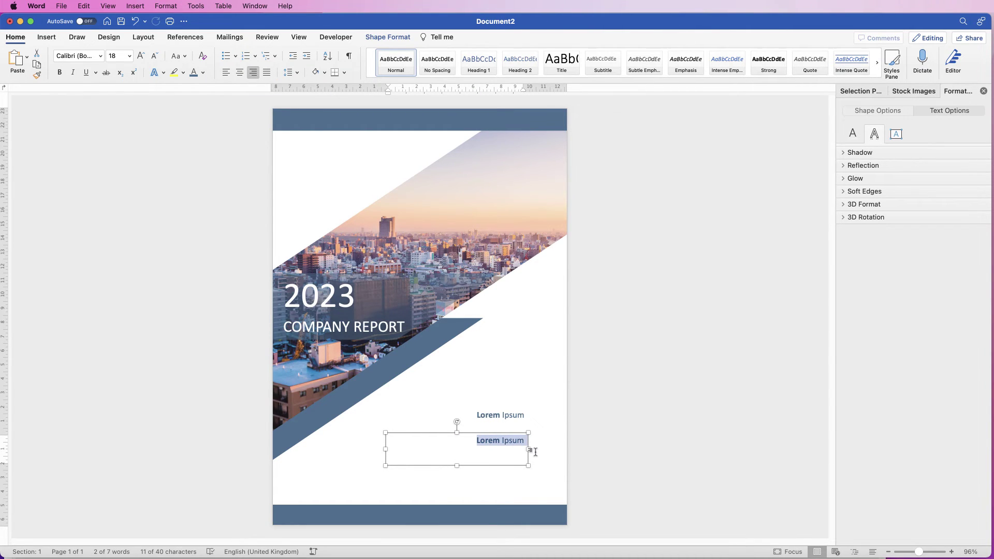
key(BackSpace)
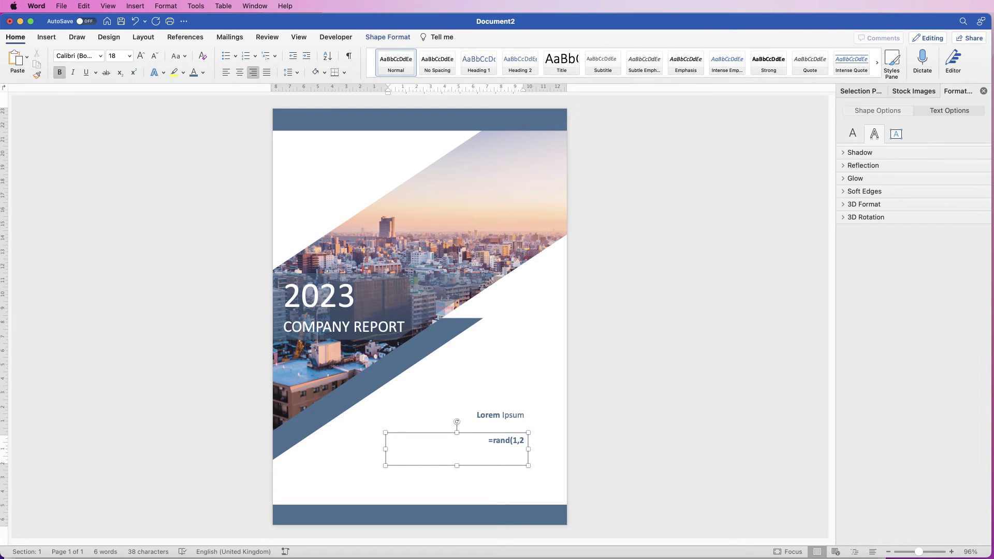
key(Return)
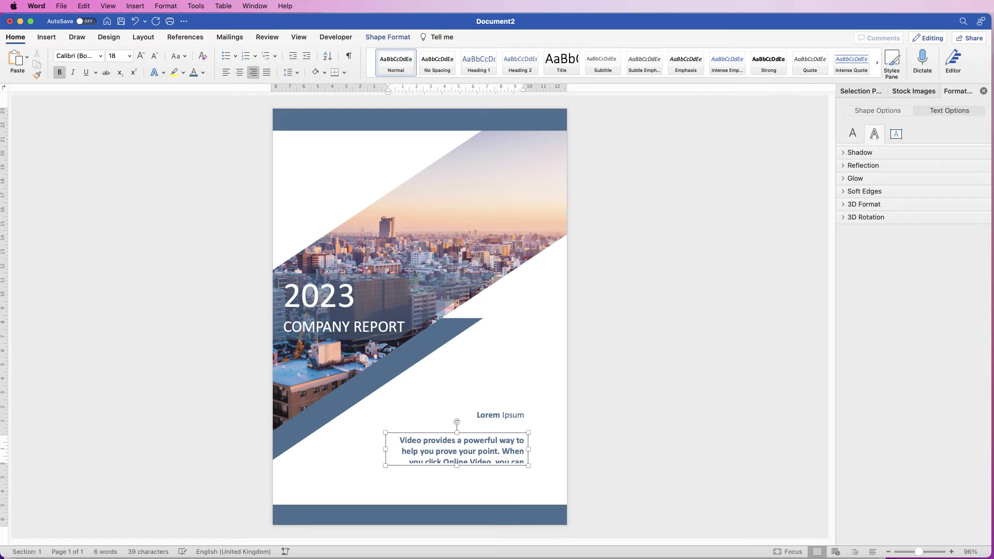
Remove the bold formatting from the sample paragraph and color its text black.
triple_click(441, 445)
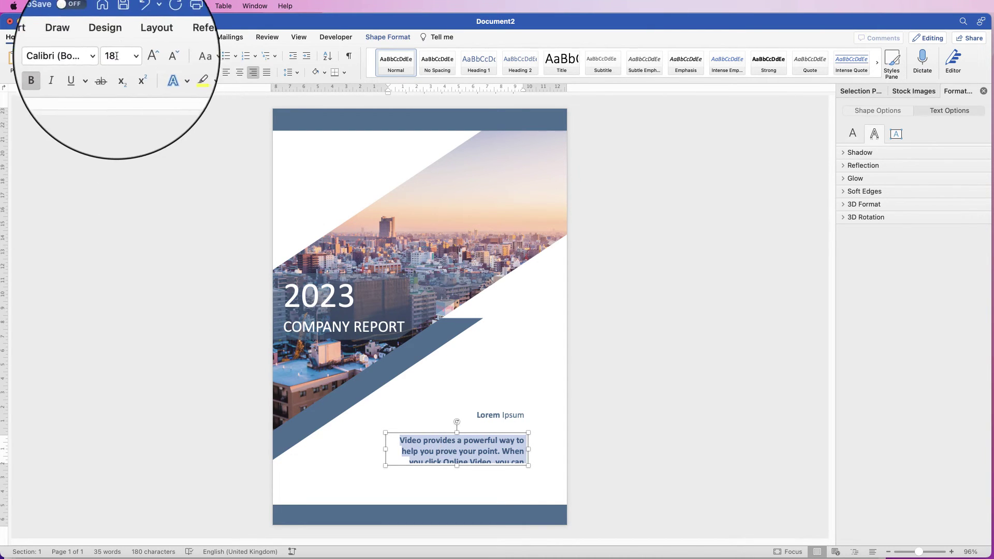
click(60, 77)
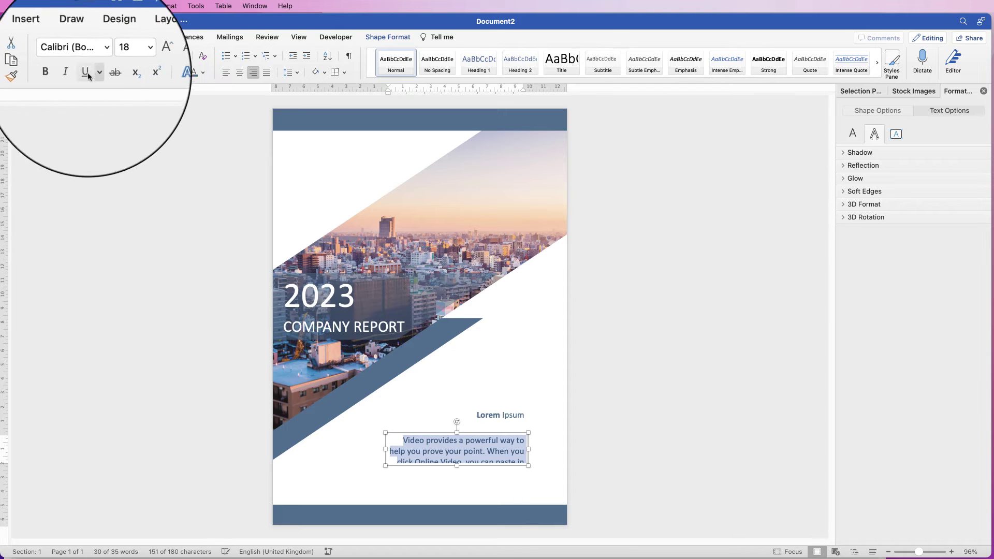
click(202, 73)
click(206, 120)
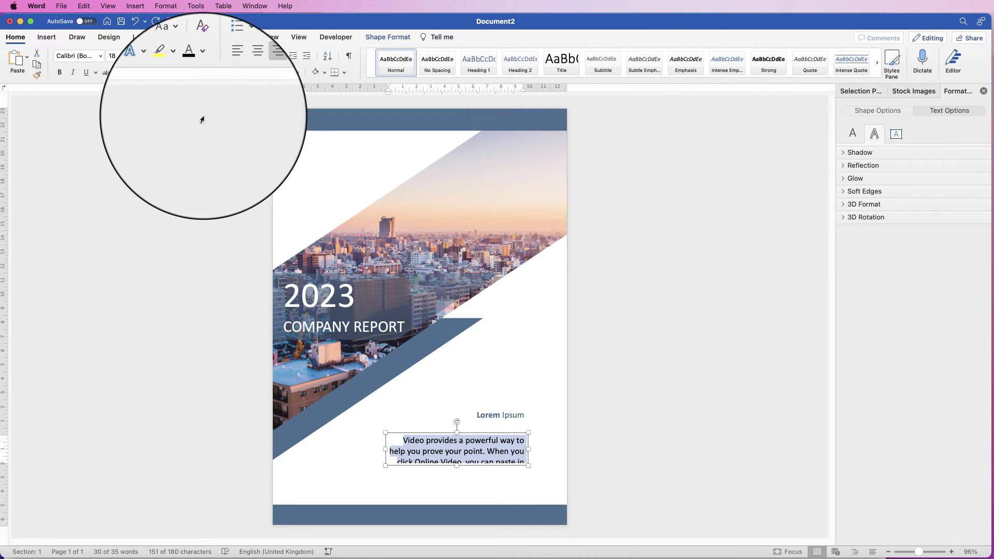
Set the sample paragraph's font to Abadi MT at 14 pt.
click(99, 56)
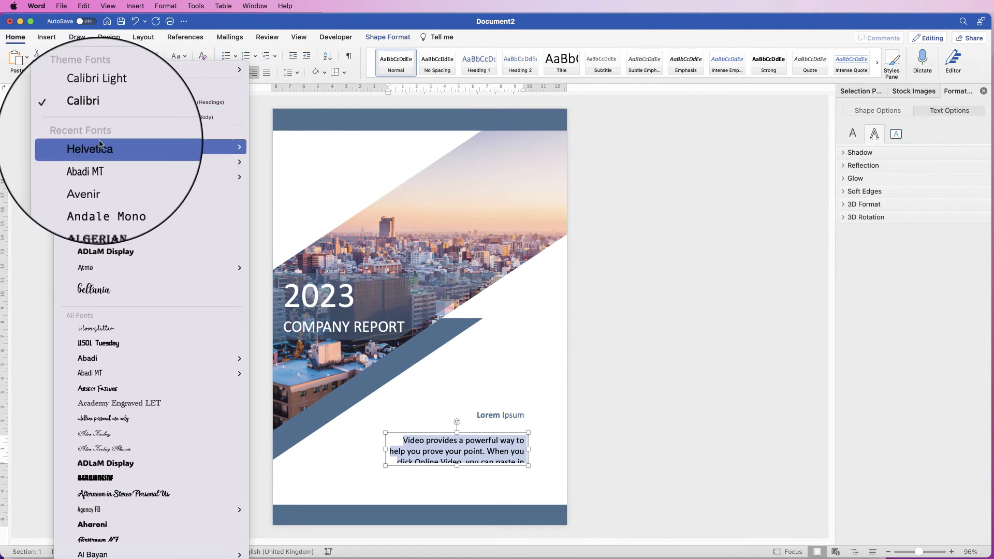
click(88, 165)
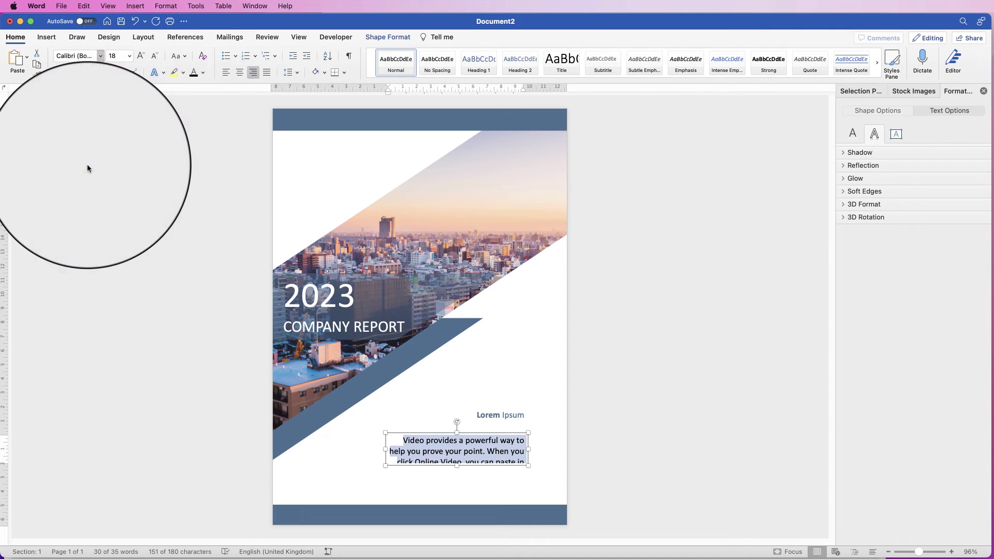
click(154, 56)
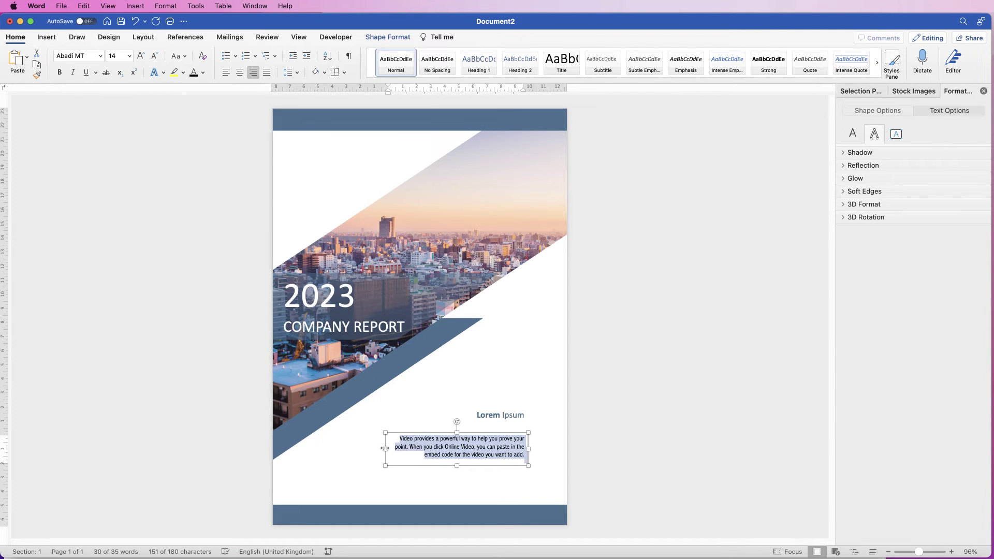
Widen the paragraph's text box slightly to the left and move it up just beneath the "Lorem Ipsum" heading.
drag(385, 448, 373, 448)
drag(494, 447, 494, 433)
click(496, 465)
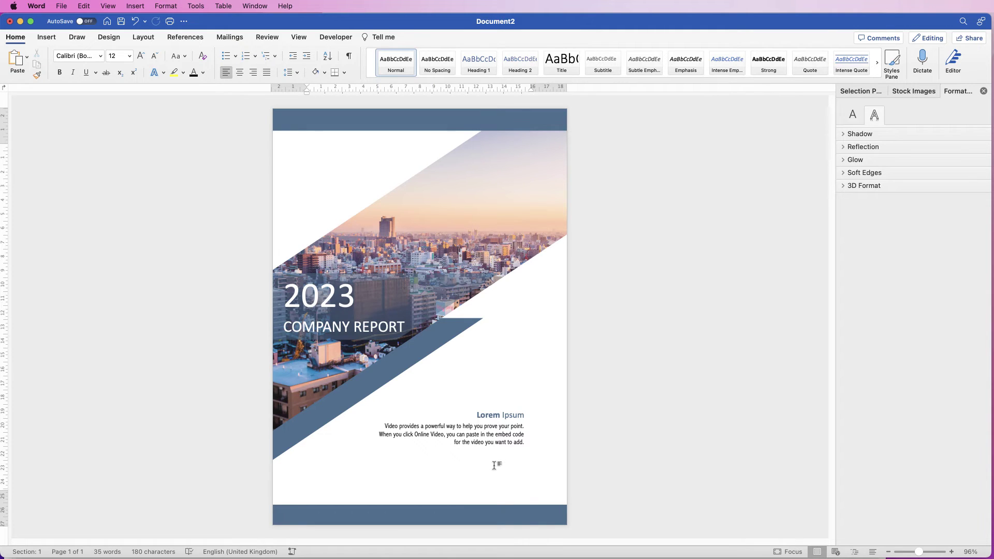
Enlarge the "Lorem Ipsum" heading's text box up and to the left and increase its text to 24 pt.
click(510, 415)
drag(468, 407, 420, 403)
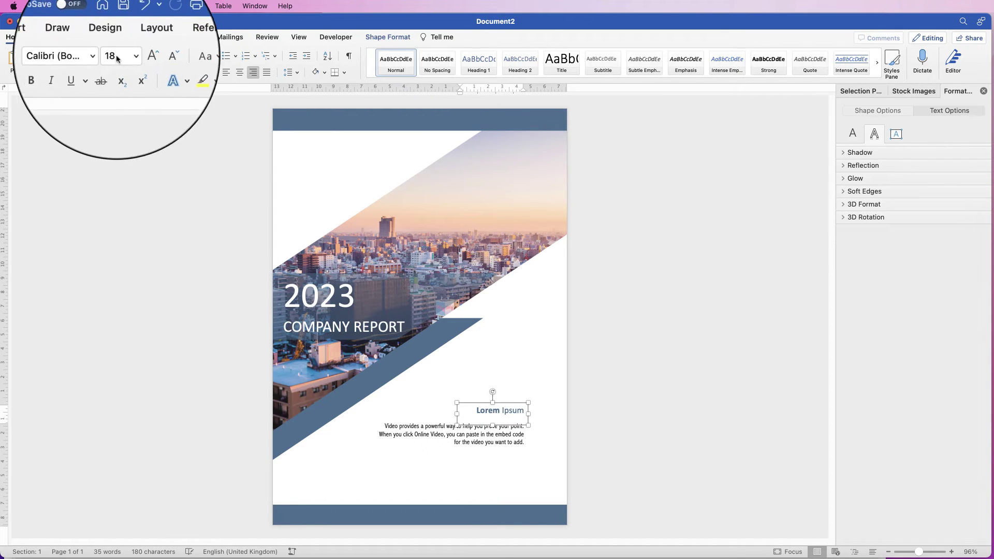
click(140, 56)
click(140, 56)
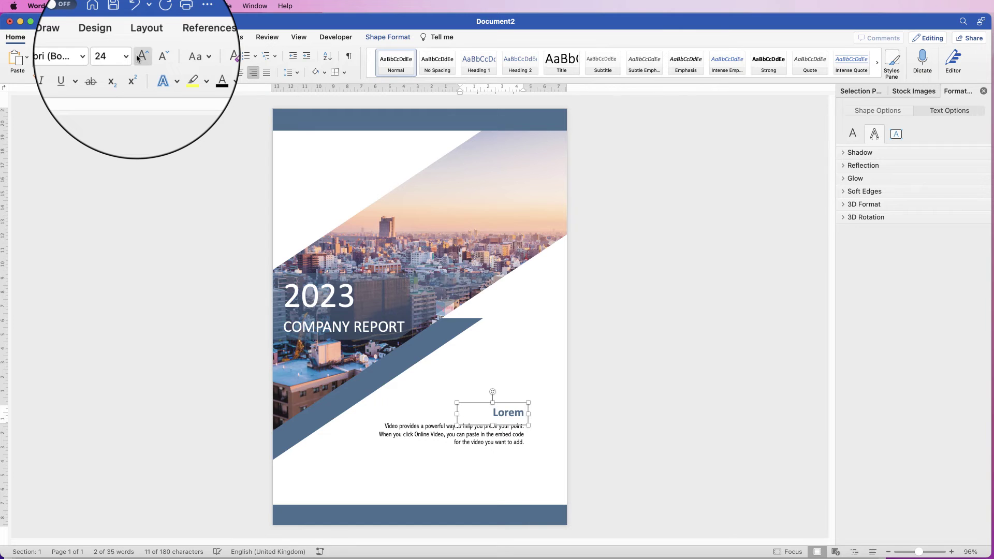
Widen the heading's text box until "Lorem Ipsum" fits on one line and raise its lower edge clear of the paragraph.
drag(456, 402, 444, 394)
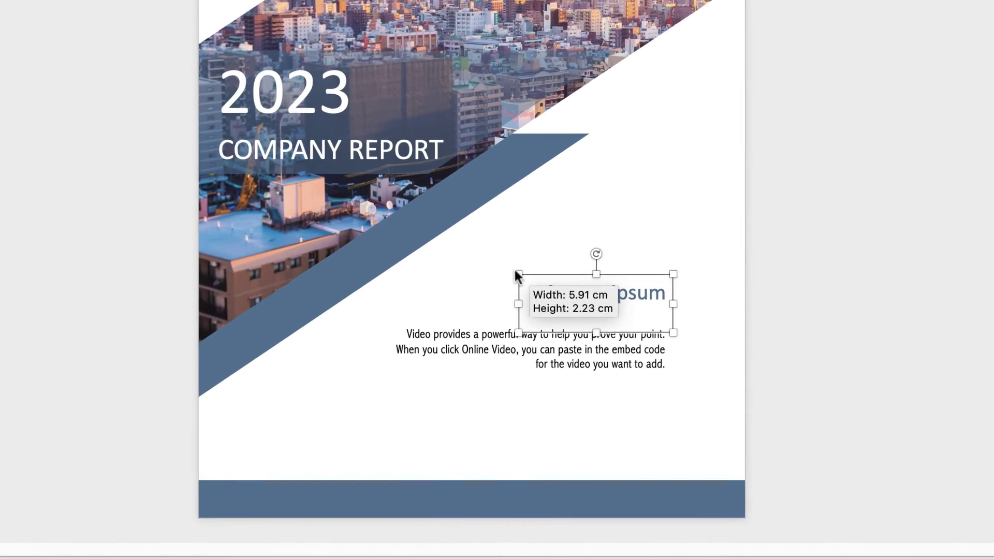
drag(515, 271, 516, 272)
drag(596, 332, 595, 316)
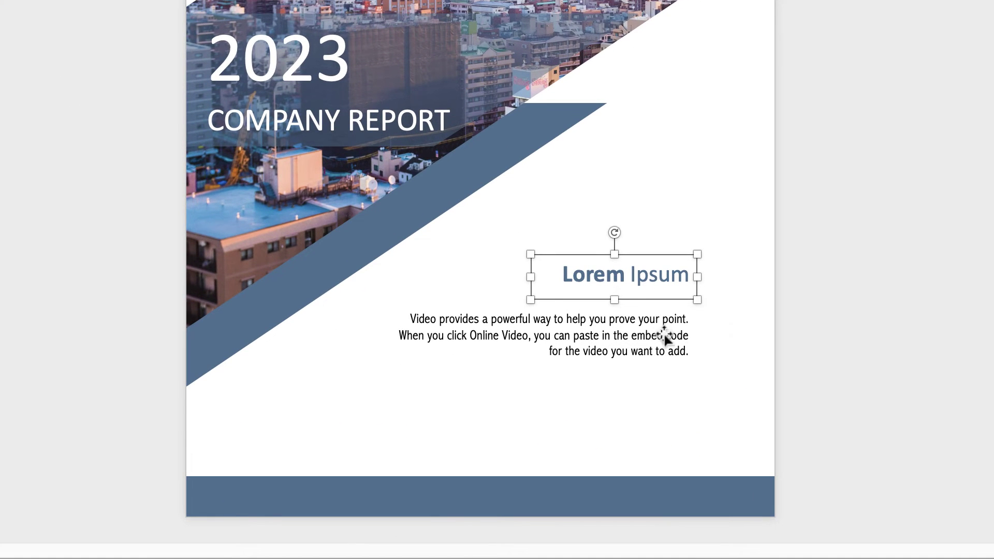
Move the paragraph's text box up close beneath the heading and align both text boxes along their right edges.
click(645, 341)
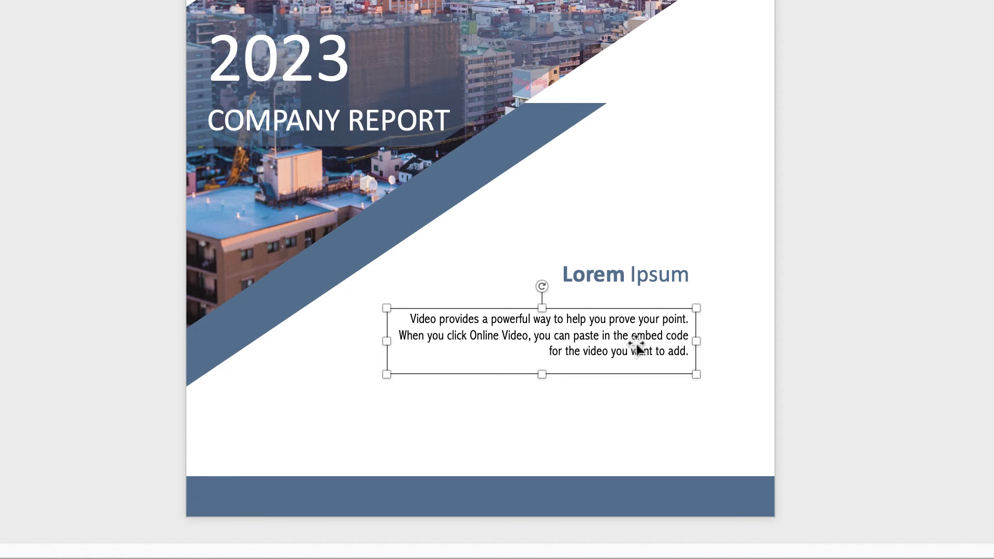
mouse_move(636, 342)
mouse_down()
mouse_move(638, 305)
mouse_move(637, 322)
mouse_up()
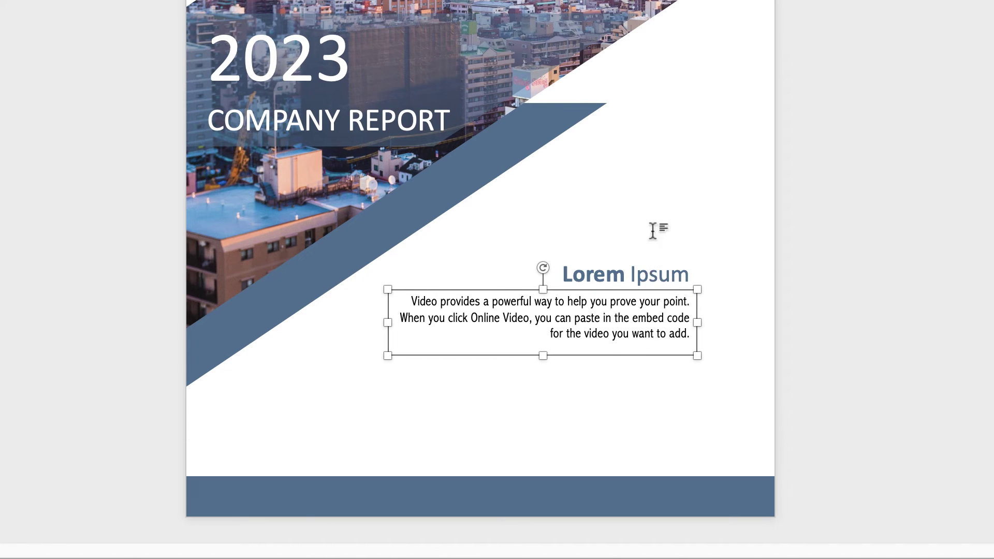
shift+click(642, 276)
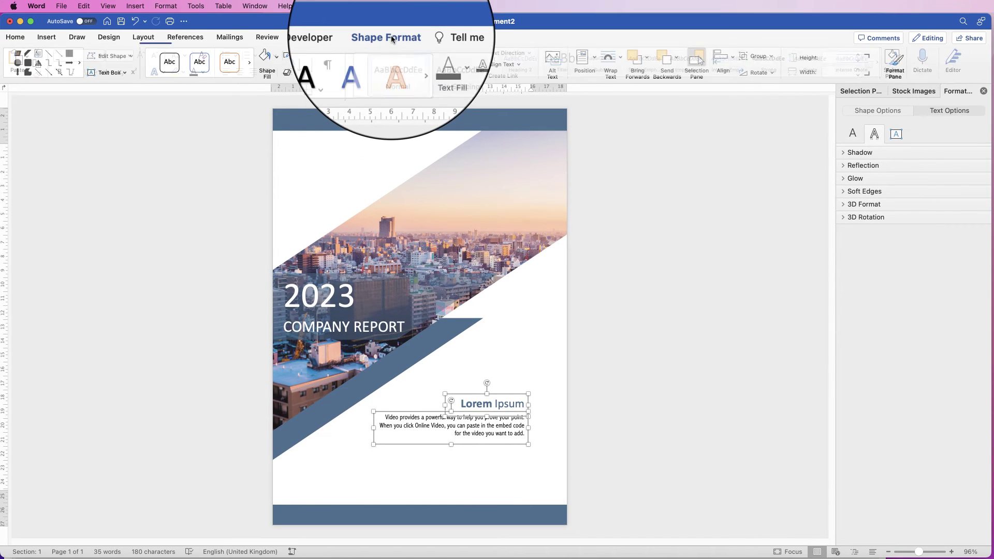
click(734, 60)
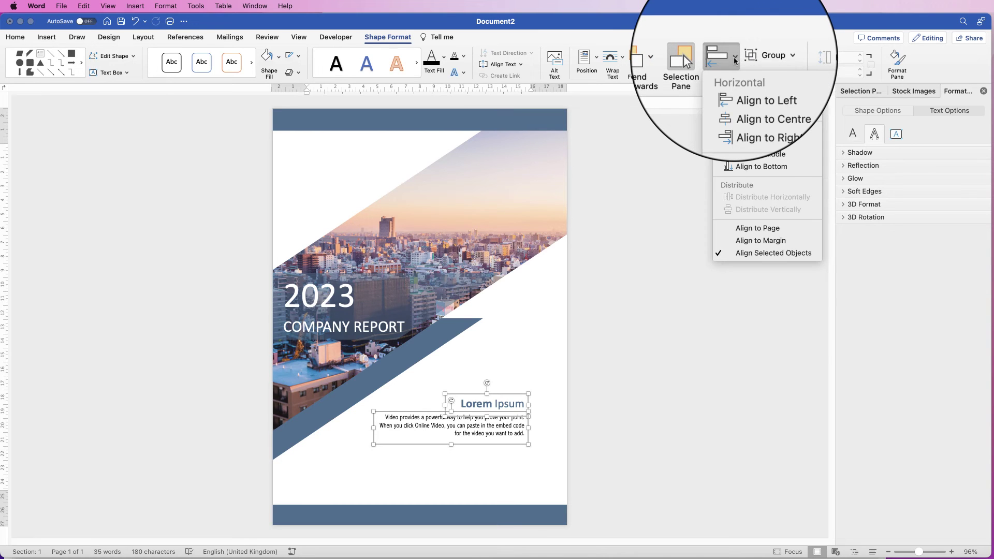
click(731, 115)
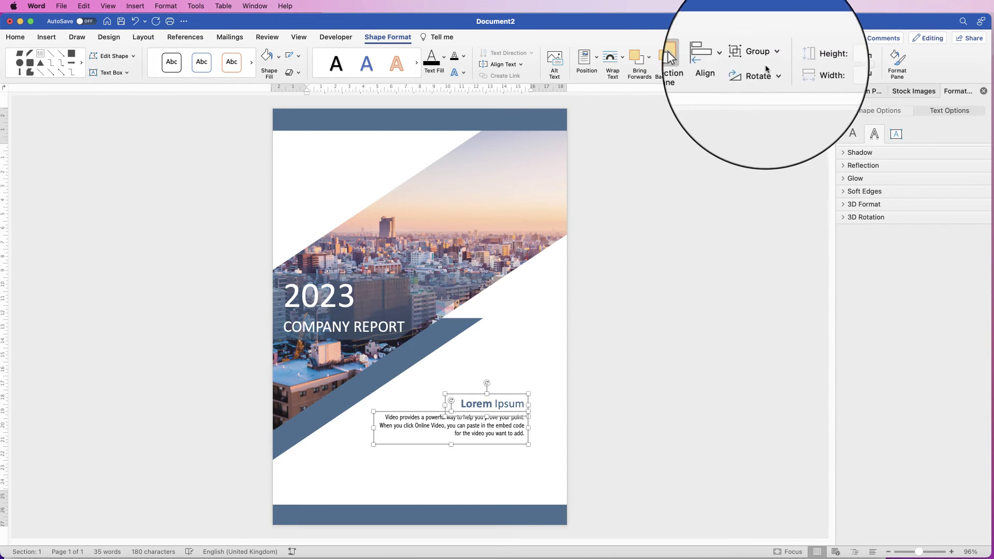
Group the "Lorem Ipsum" heading with its paragraph and move the group slightly up and to the right.
click(771, 51)
click(784, 69)
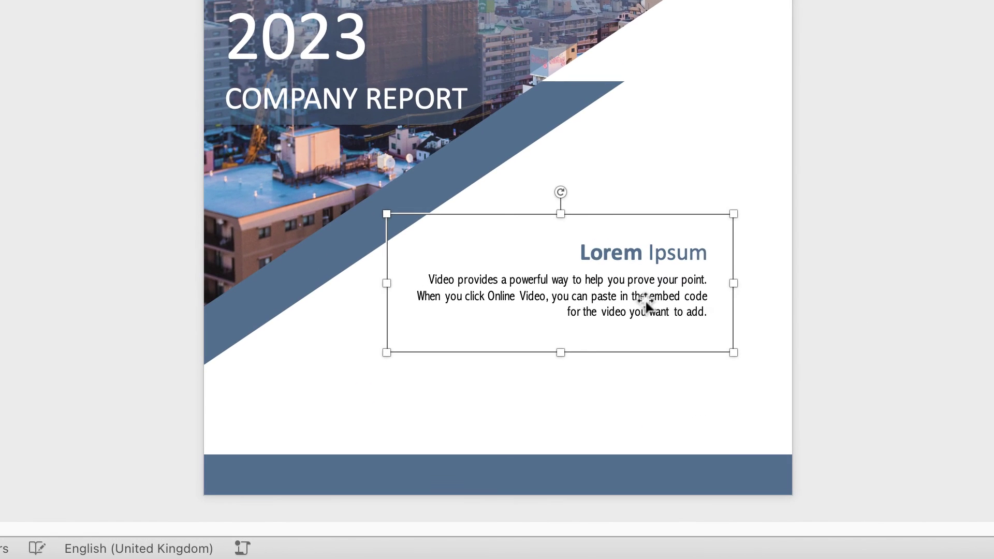
mouse_move(588, 349)
mouse_down()
mouse_move(639, 330)
mouse_move(564, 335)
mouse_move(606, 343)
mouse_up()
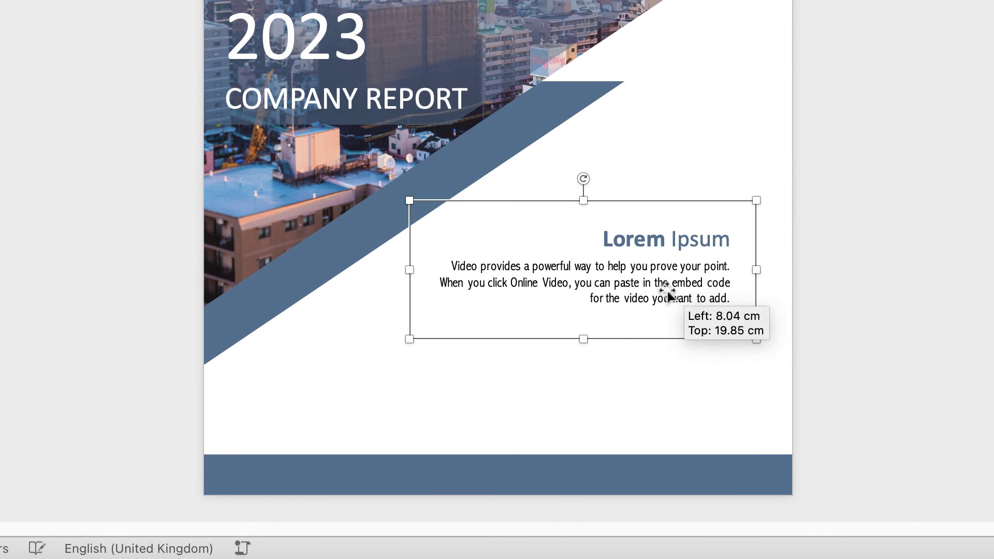
drag(668, 292, 672, 272)
Duplicate the slate-blue footer bar just above itself and narrow the copy into a small block within the page.
click(372, 473)
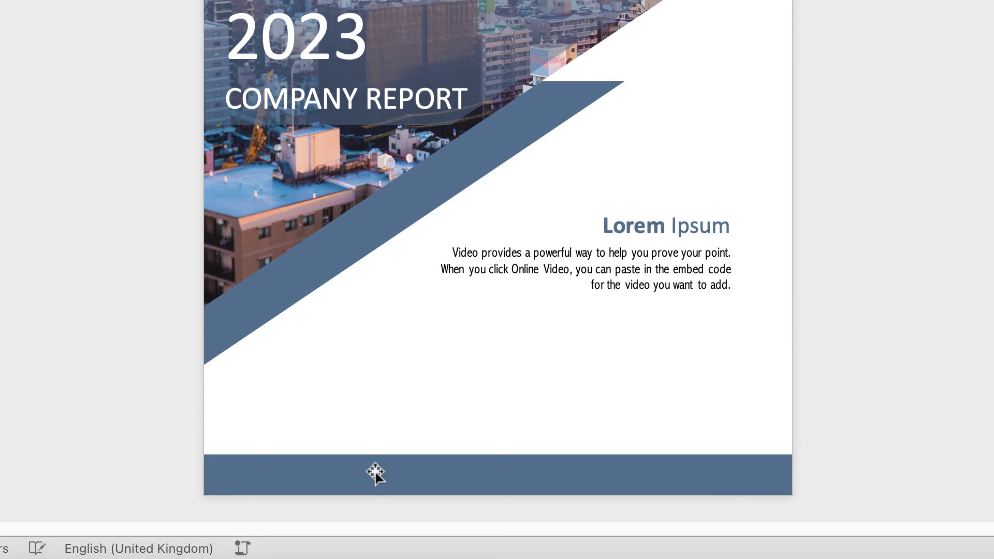
drag(419, 475, 454, 379)
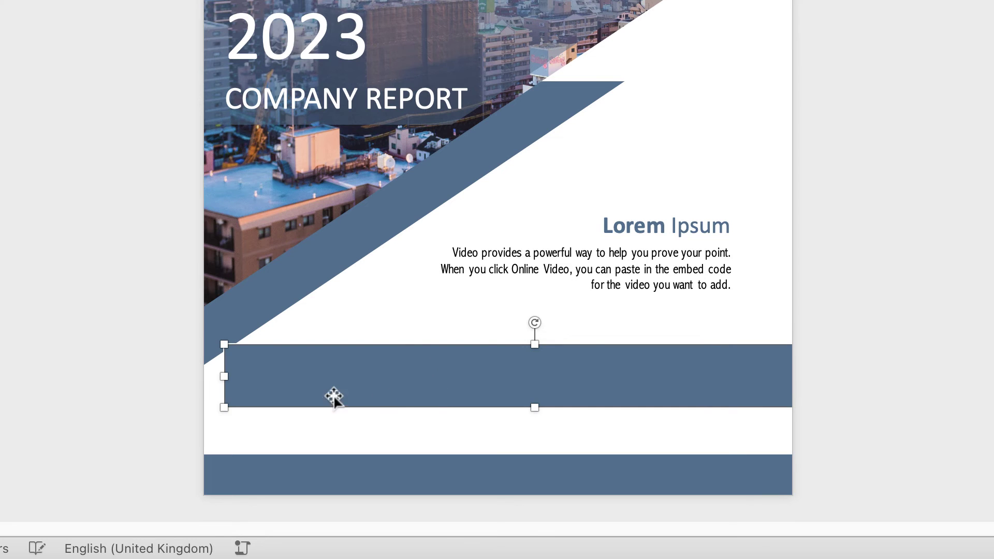
drag(220, 377, 531, 375)
drag(629, 363, 386, 376)
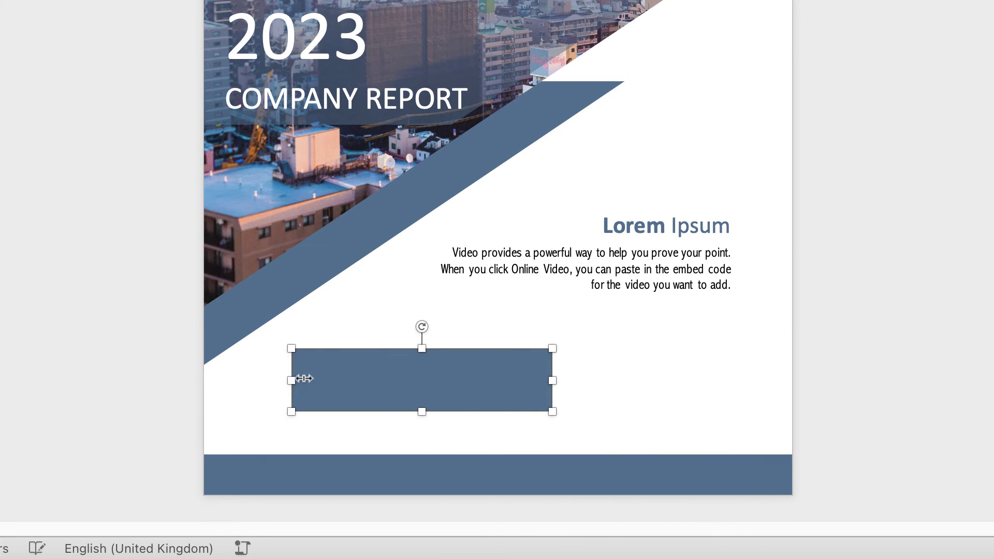
drag(290, 379, 427, 380)
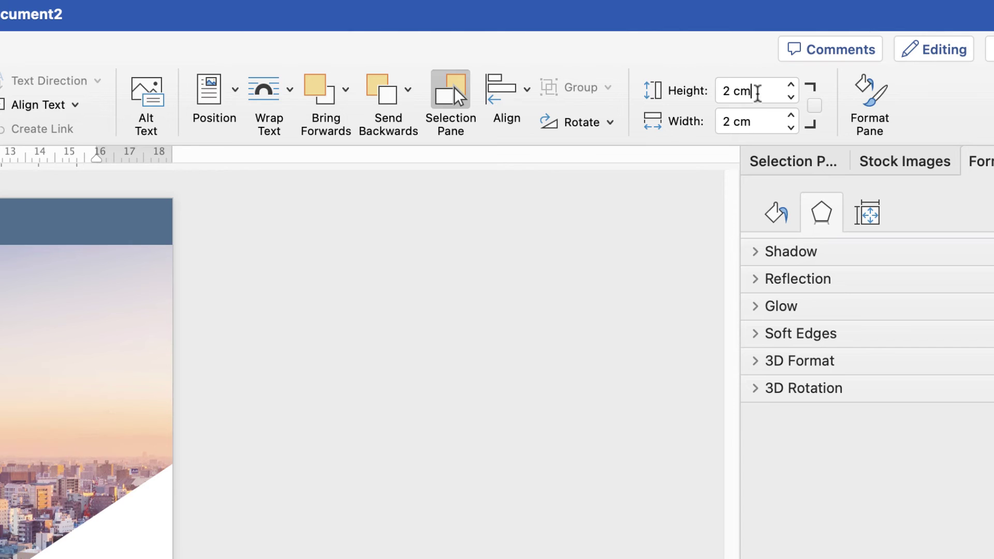
Set the small block's height and width to 1.5 cm each.
click(682, 94)
text(1.5)
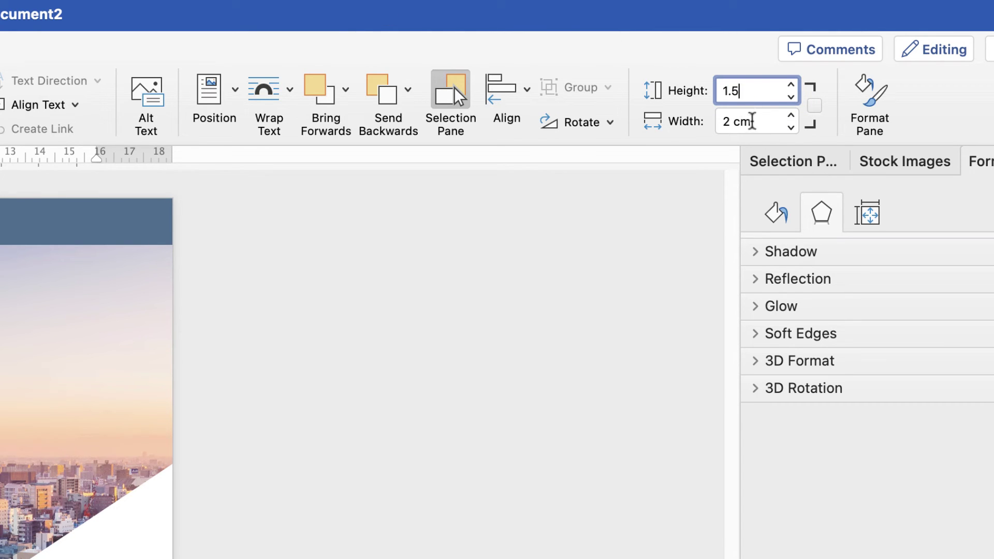
key(Tab)
text(1.5)
key(Return)
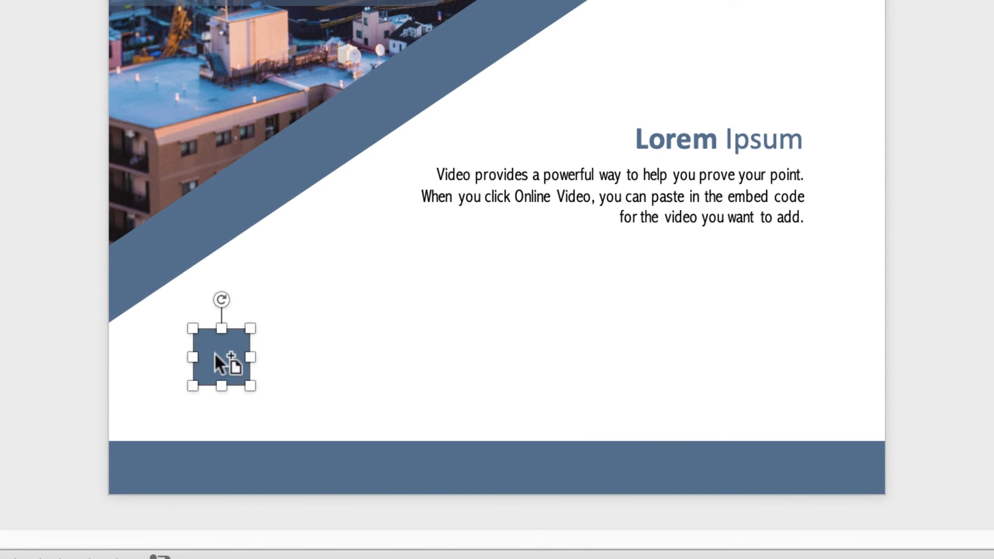
Duplicate the small square into a row of six above the footer bar and shift the leftmost one slightly inward.
drag(214, 352, 769, 362)
click(715, 362)
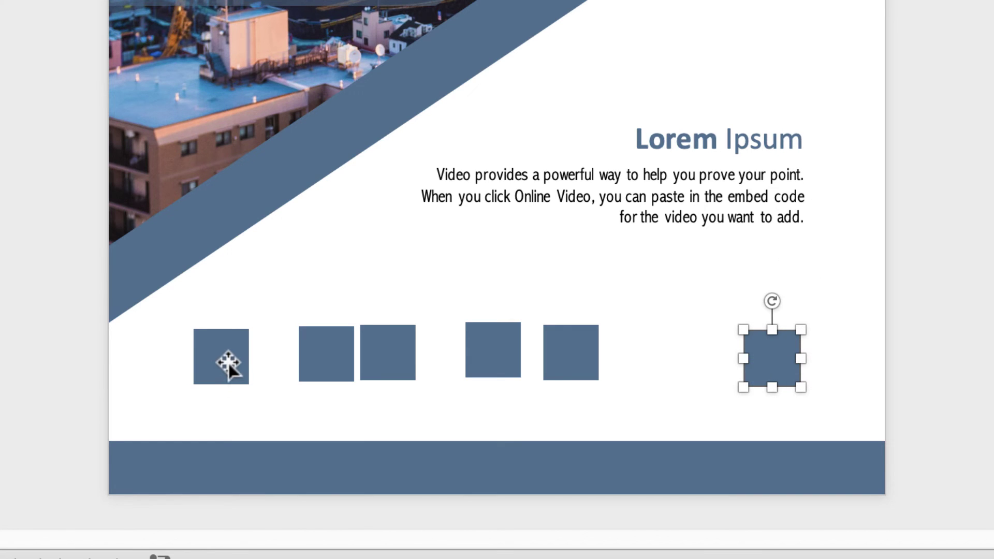
drag(228, 363, 238, 374)
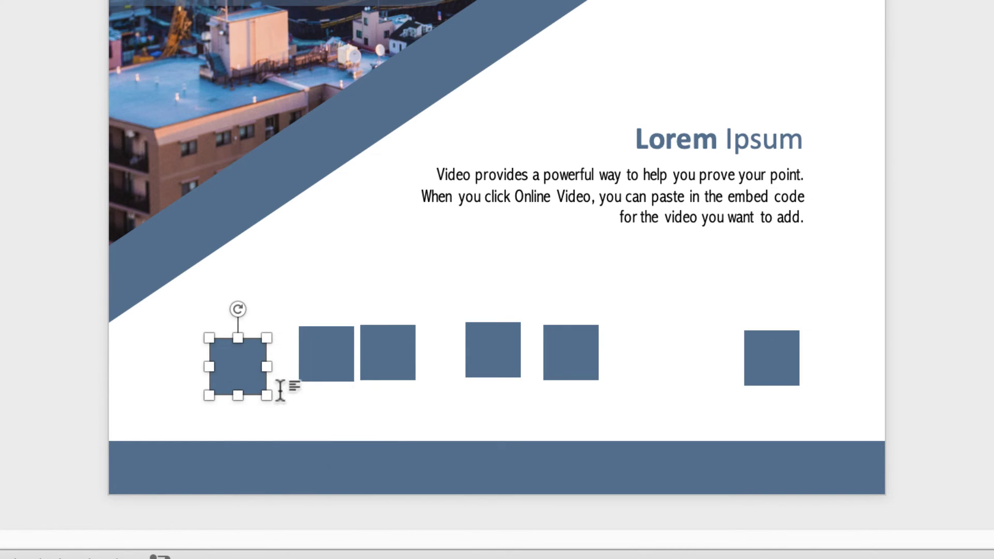
Select all six squares and distribute them horizontally.
click(321, 356)
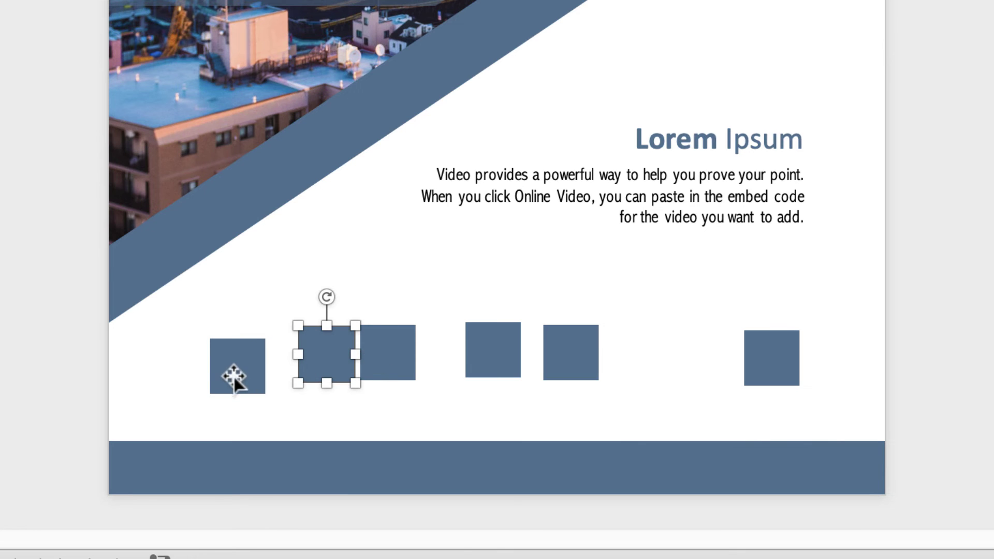
ctrl+click(234, 376)
ctrl+click(385, 358)
ctrl+click(515, 357)
ctrl+click(564, 361)
ctrl+click(771, 357)
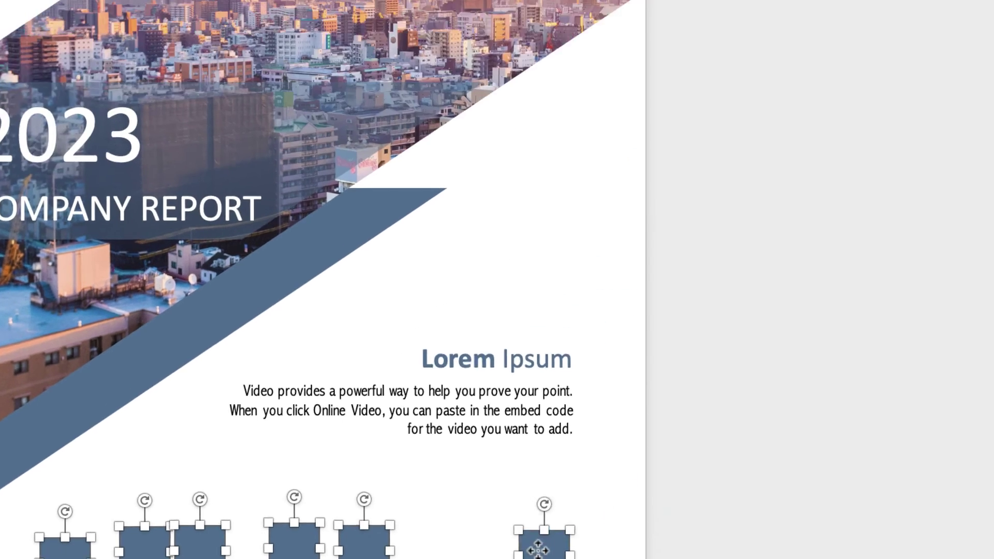
click(568, 91)
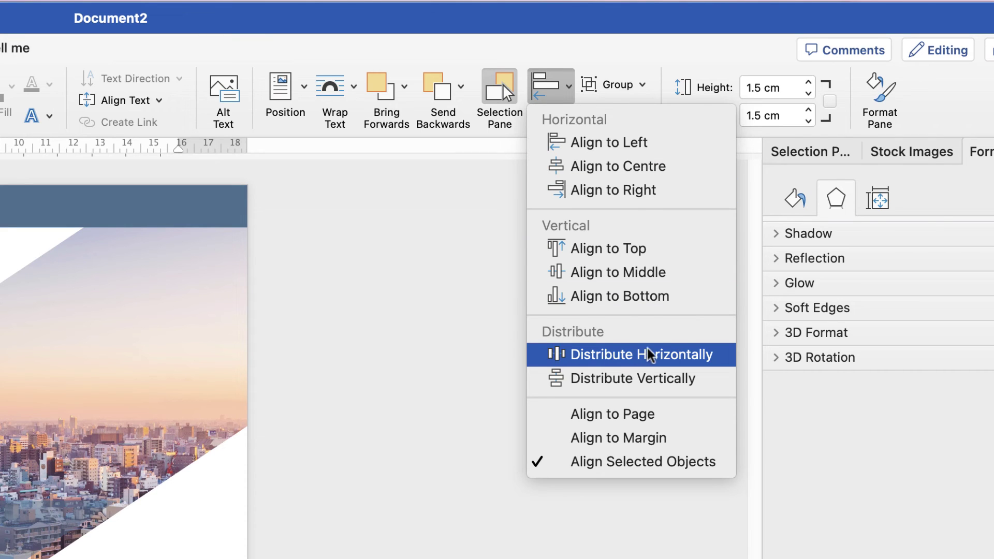
click(601, 357)
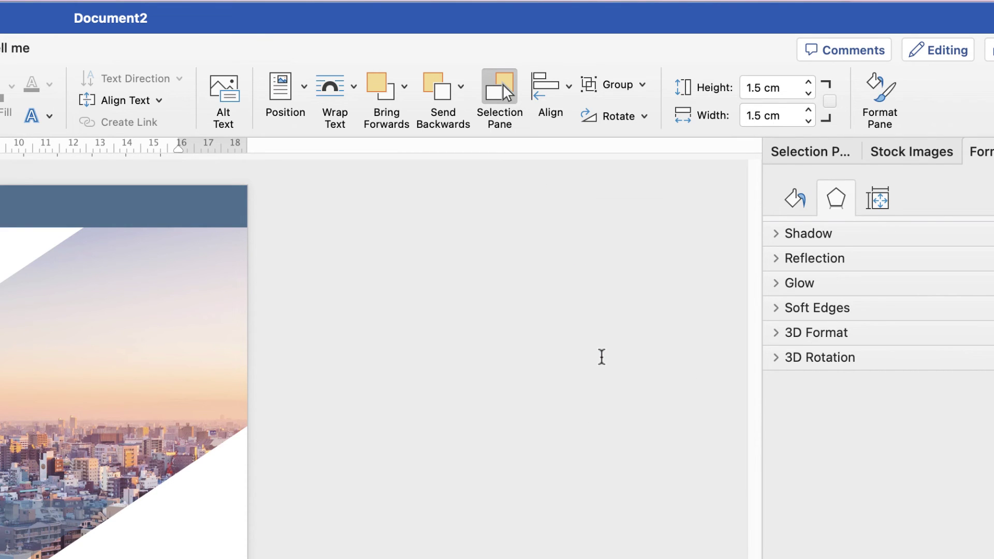
Align the six squares along their top edges and group them.
click(567, 89)
click(585, 249)
click(641, 84)
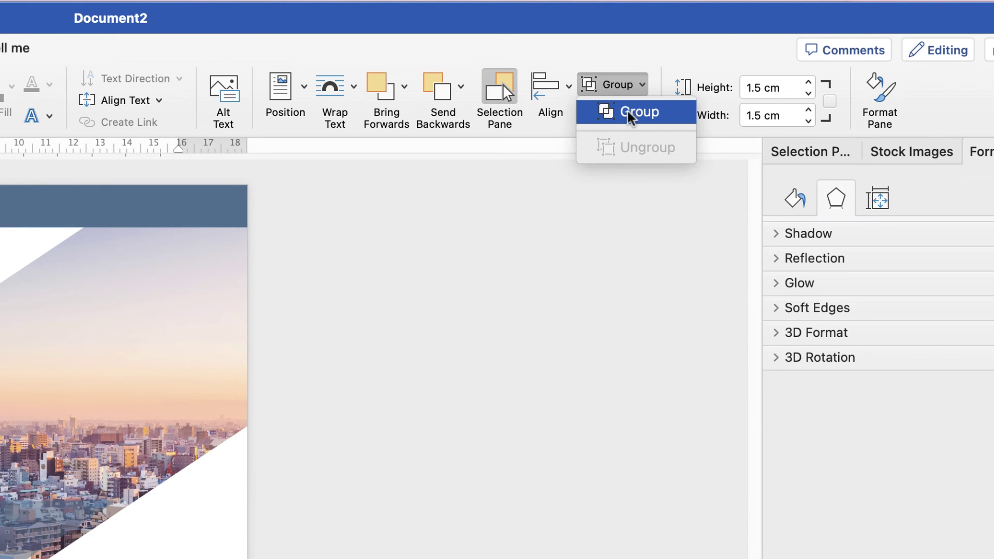
click(630, 111)
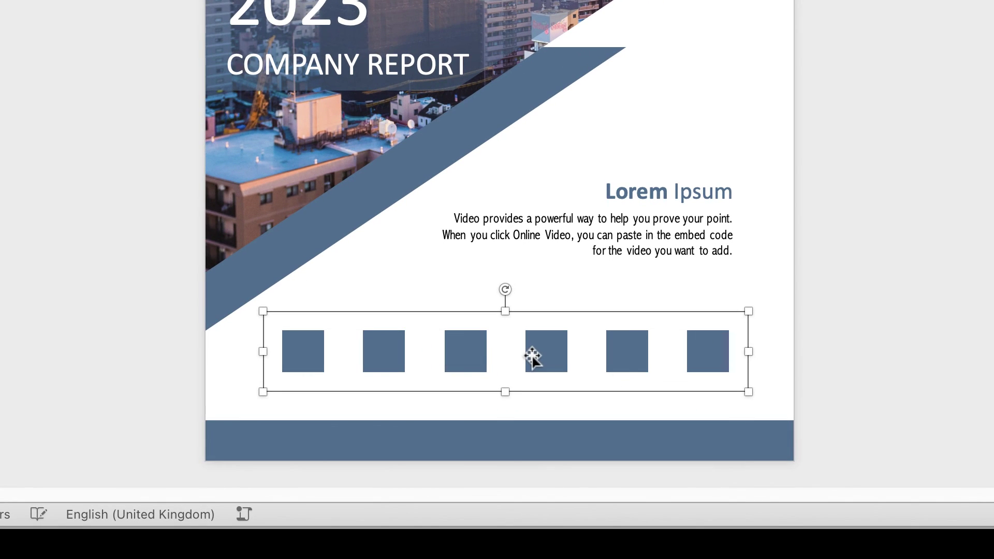
Centre the group of squares horizontally between the margins and lower the "Lorem Ipsum" heading and paragraph group slightly.
mouse_move(530, 359)
mouse_down()
mouse_move(543, 371)
mouse_move(527, 369)
mouse_up()
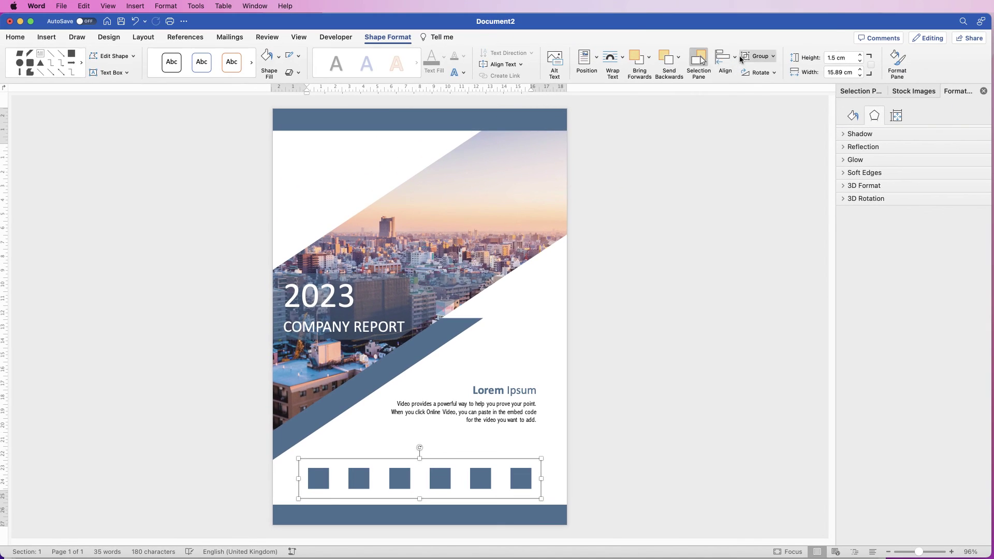
click(730, 60)
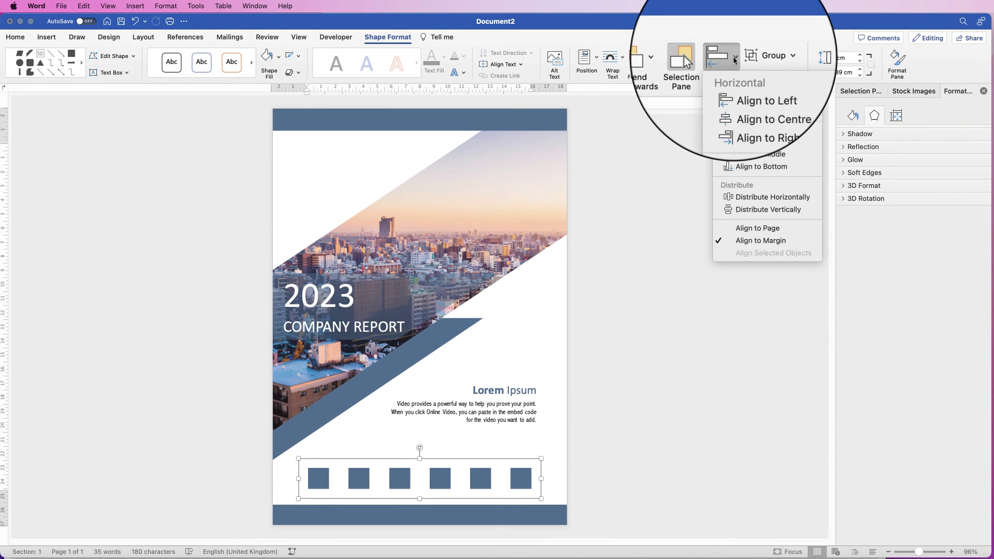
click(739, 99)
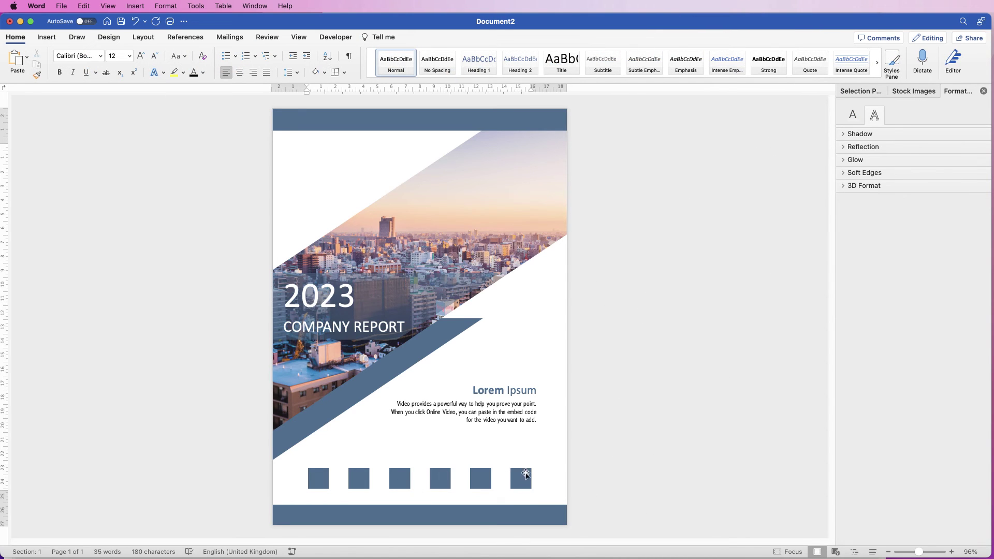
drag(510, 415, 507, 420)
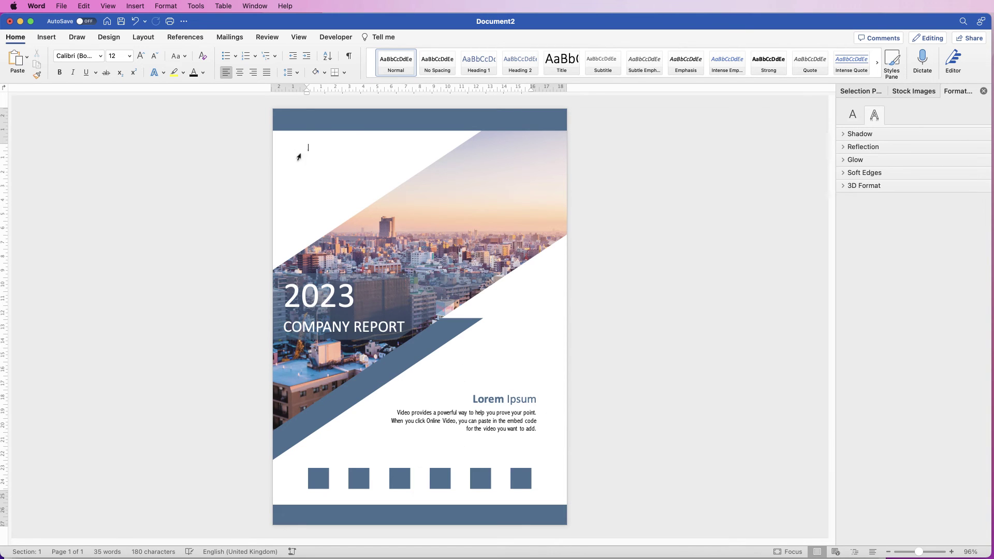
Insert the blue triangle logo picture logo-307673.png from the Logos folder.
click(46, 36)
click(136, 58)
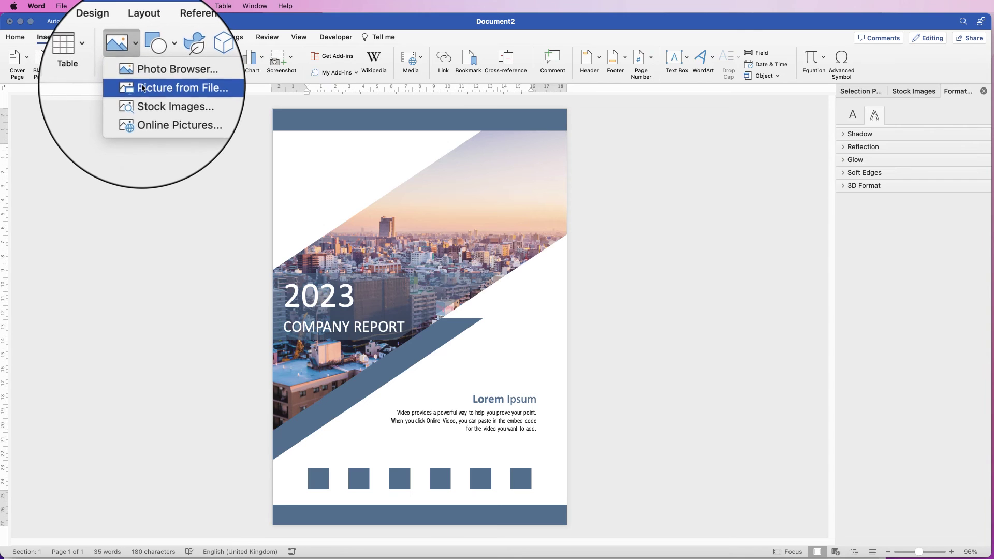
click(171, 99)
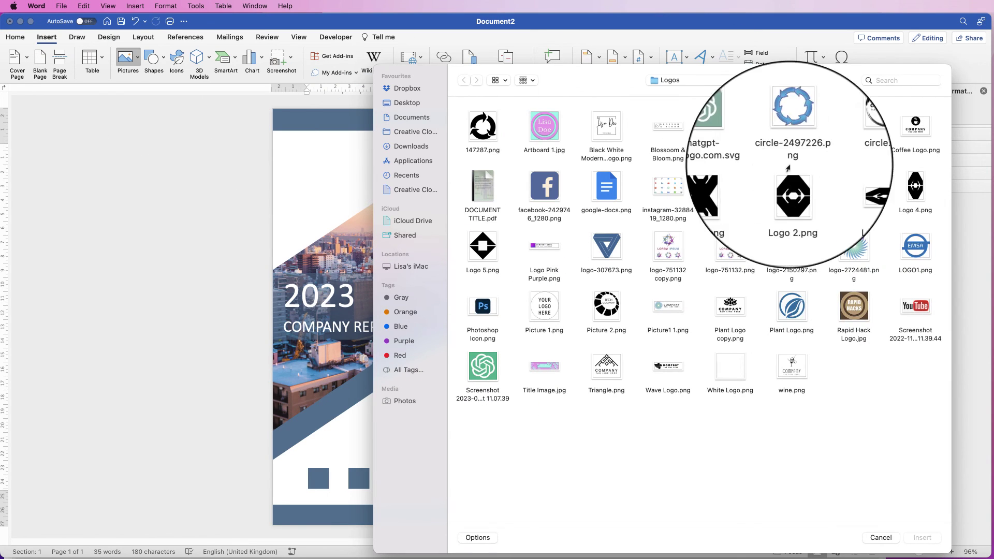
click(611, 249)
click(916, 540)
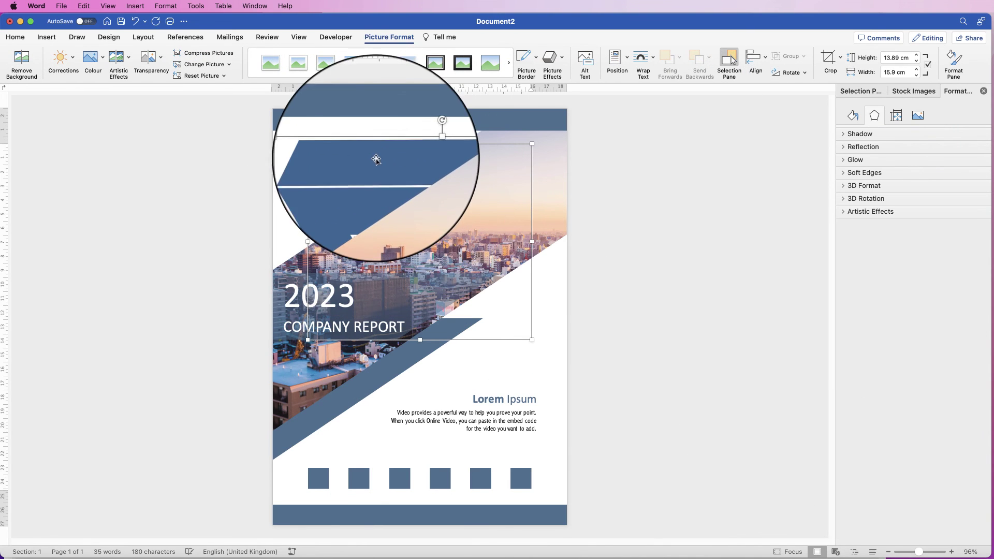
Set the logo's text wrapping to In Front of Text and shrink it to about 1.91 × 2.18 cm in the page's white upper-left corner.
click(653, 58)
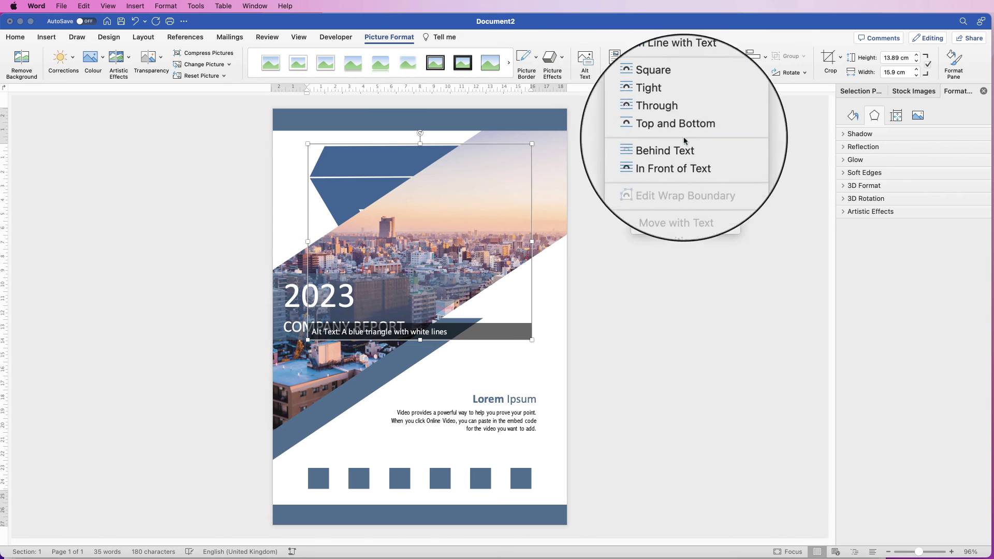
click(671, 146)
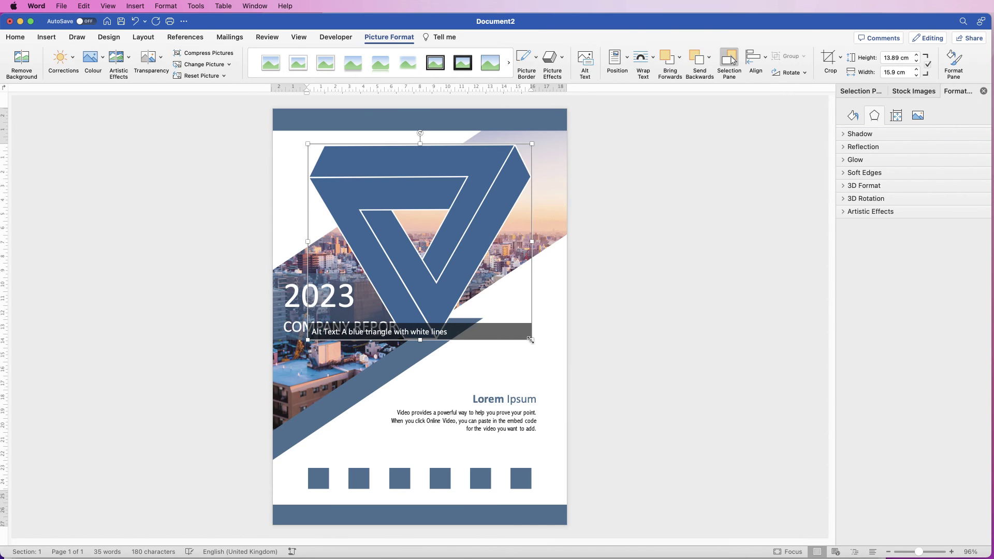
drag(530, 338, 321, 163)
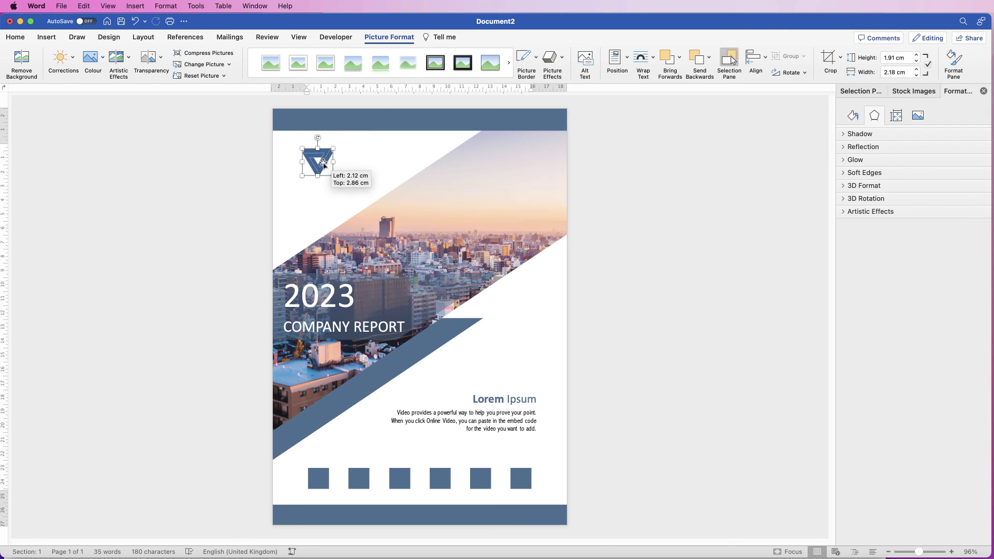
Ungroup the "Lorem Ipsum" heading and its paragraph.
click(508, 399)
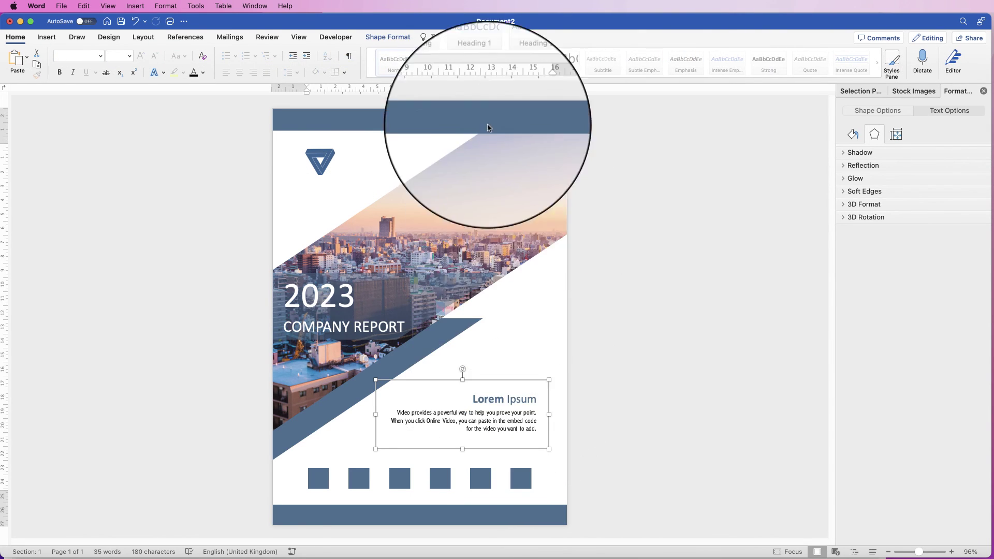
click(388, 36)
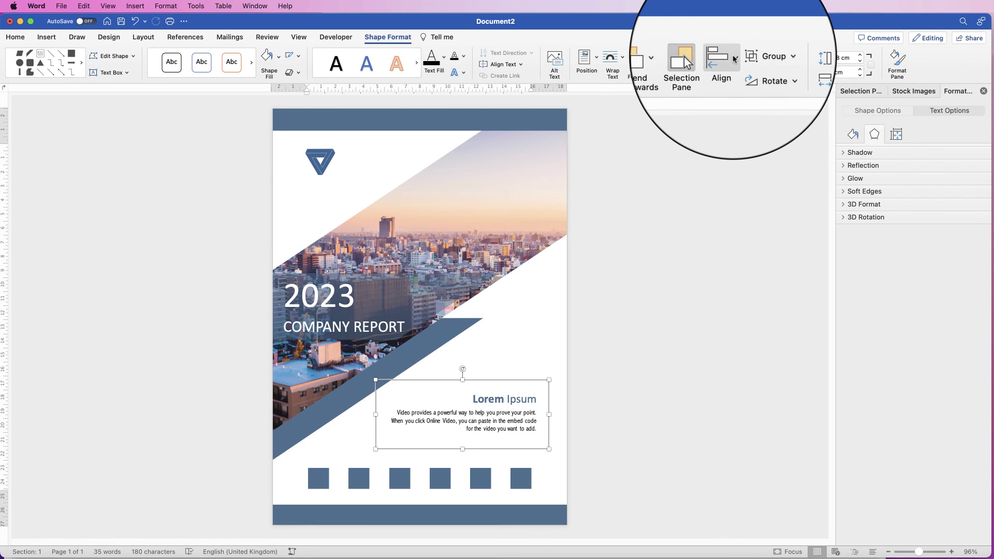
click(760, 56)
click(771, 78)
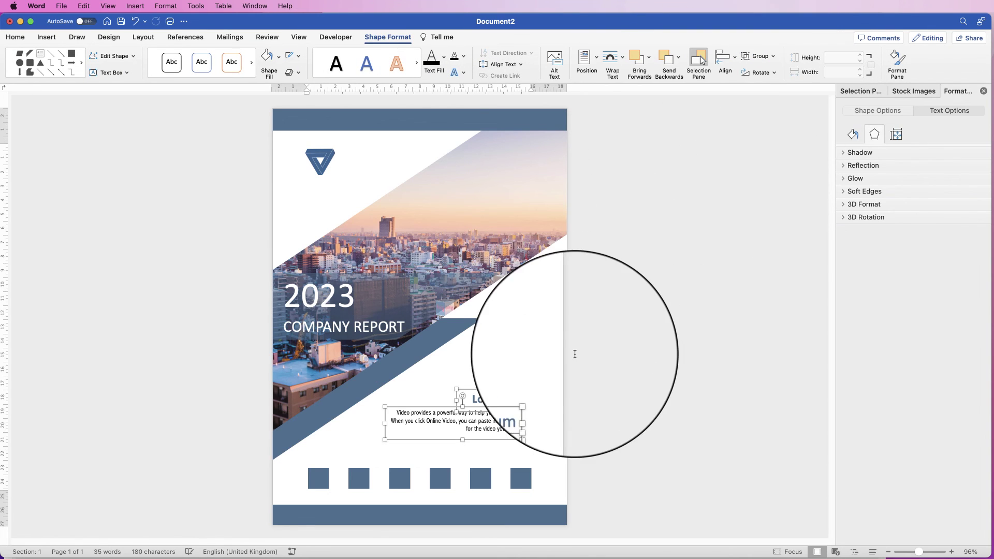
Copy the "Lorem Ipsum" heading's text box and place the copy directly beneath the logo.
click(574, 354)
click(507, 400)
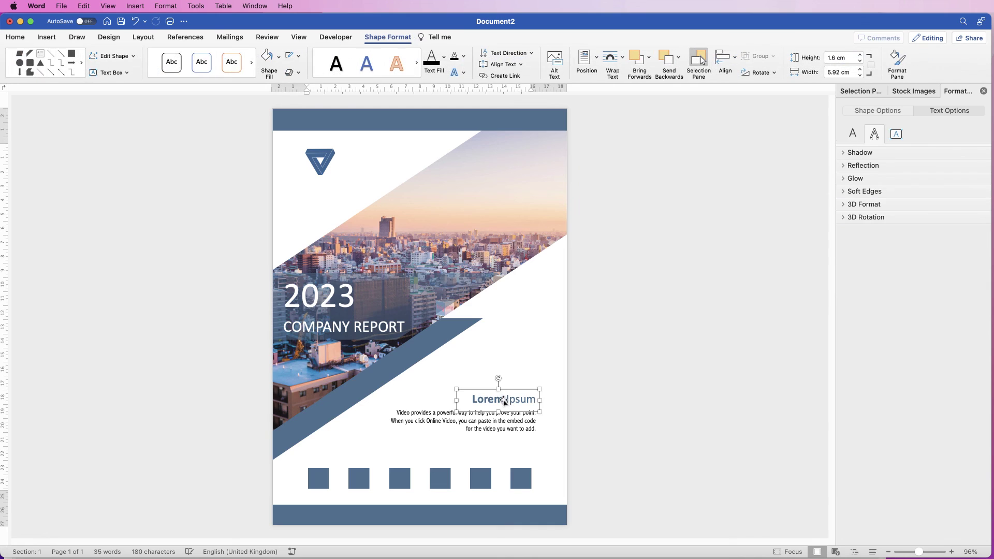
drag(504, 402, 316, 189)
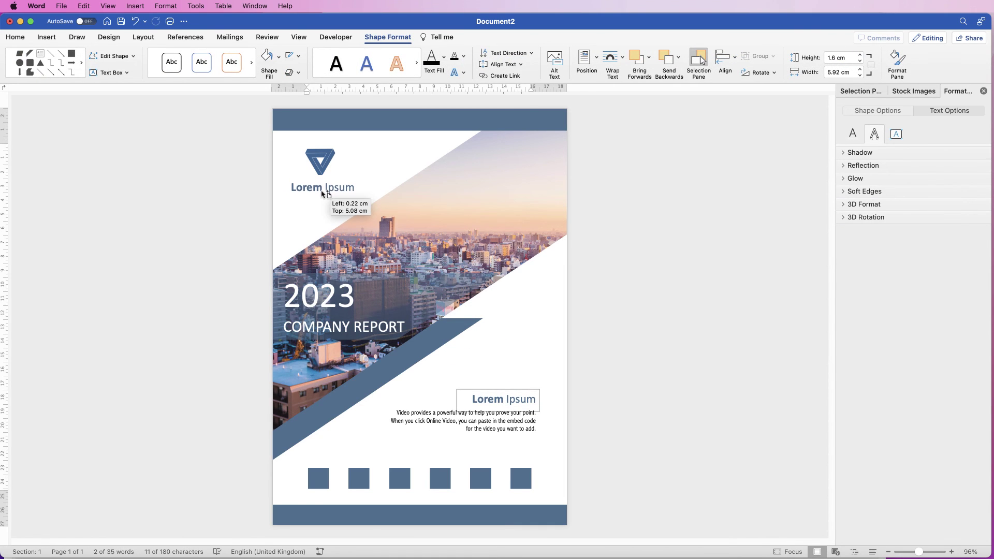
drag(322, 194, 322, 194)
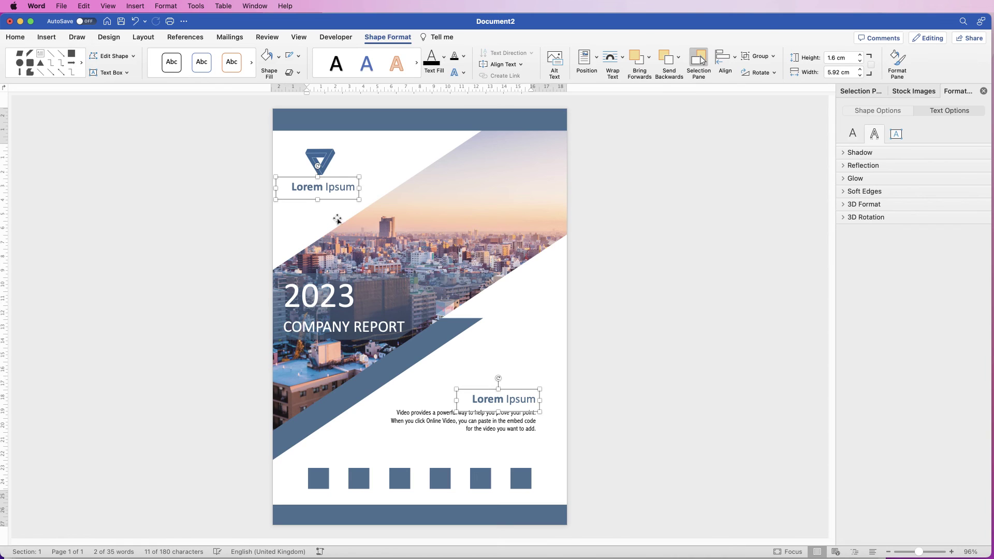
click(356, 162)
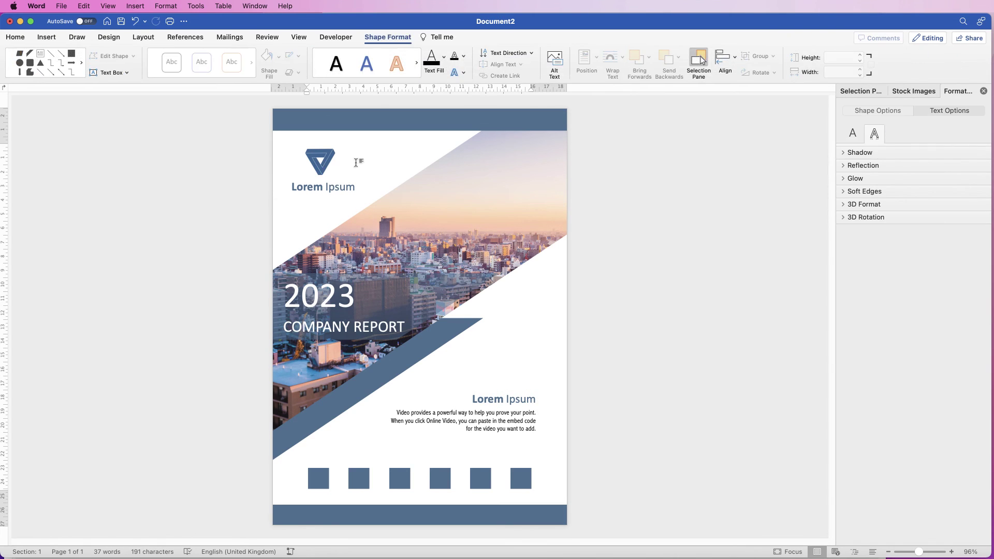
Group the logo with the "Lorem Ipsum" heading beneath it and move the group slightly down, to about 0.52 cm left and 3.49 cm top.
click(335, 181)
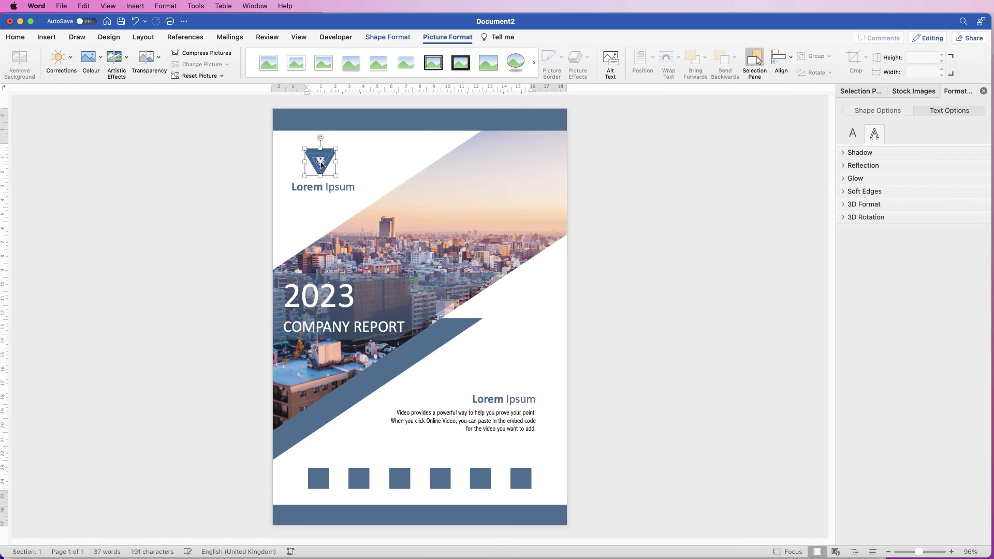
click(333, 190)
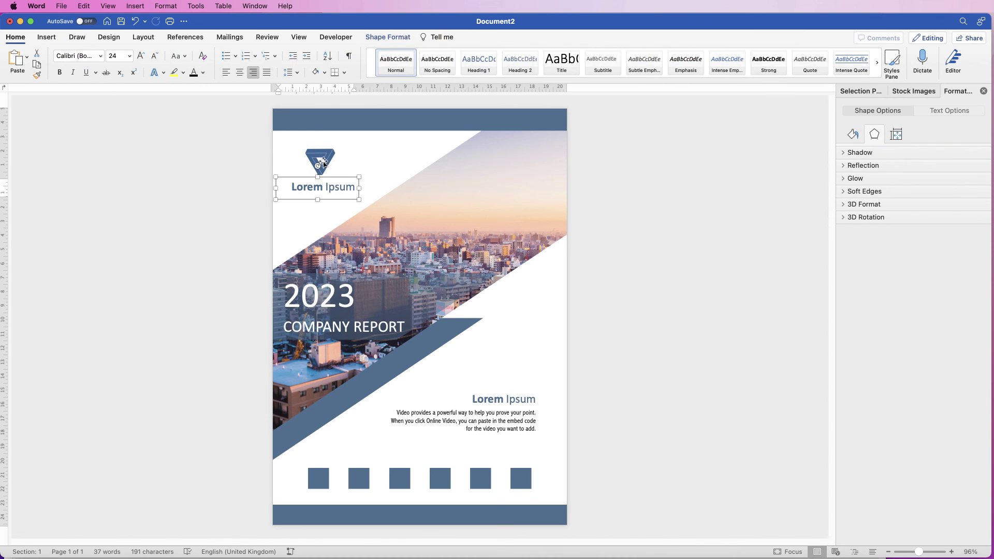
click(324, 162)
shift+click(325, 161)
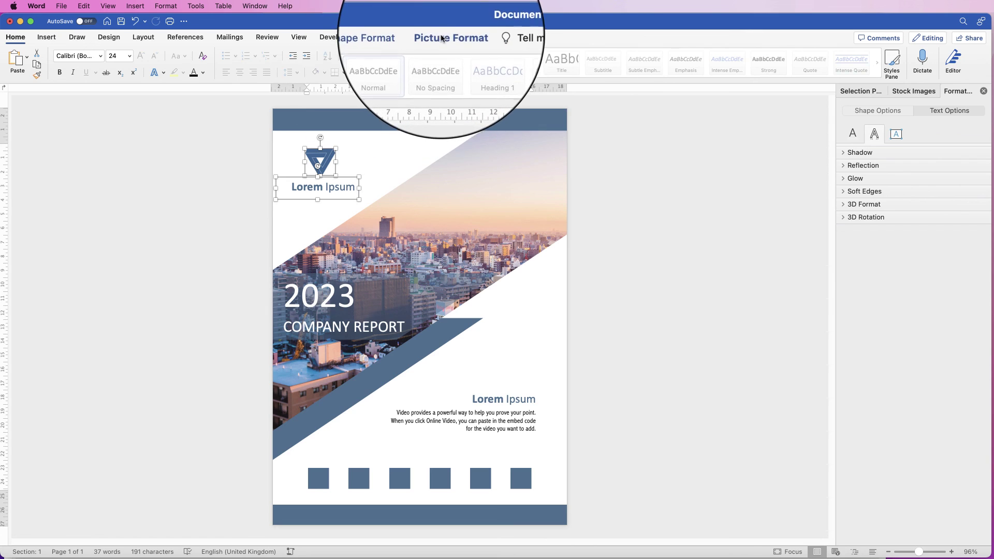
click(803, 55)
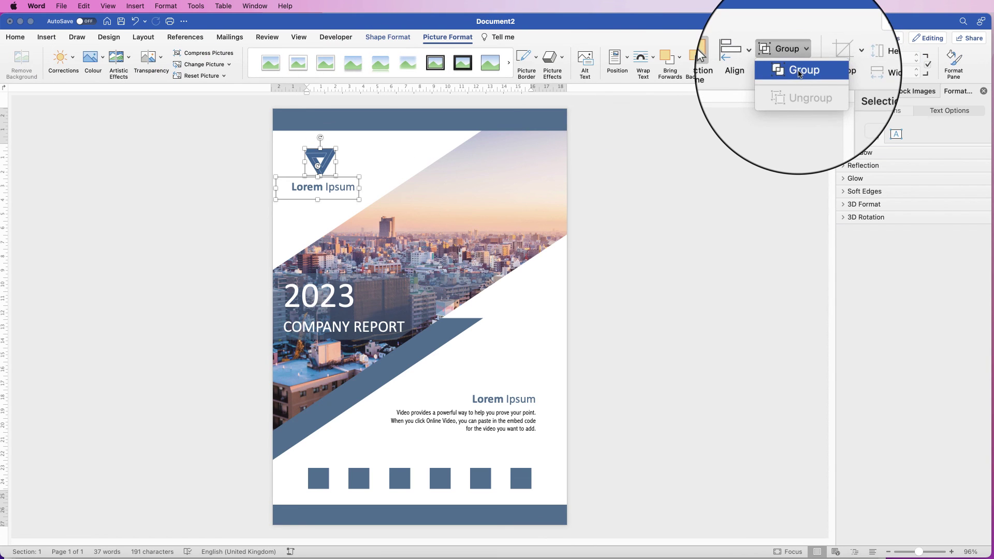
click(791, 66)
drag(343, 189, 343, 196)
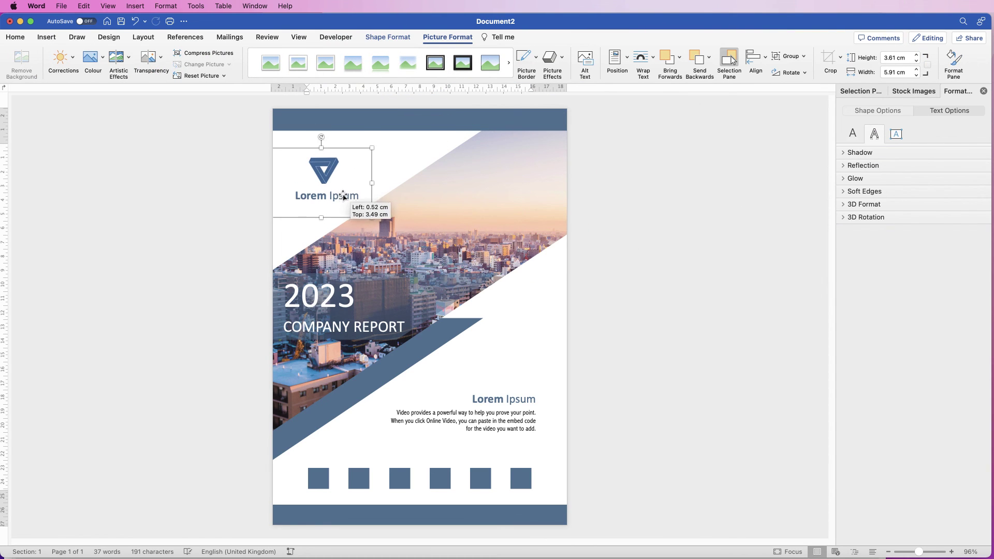
click(551, 301)
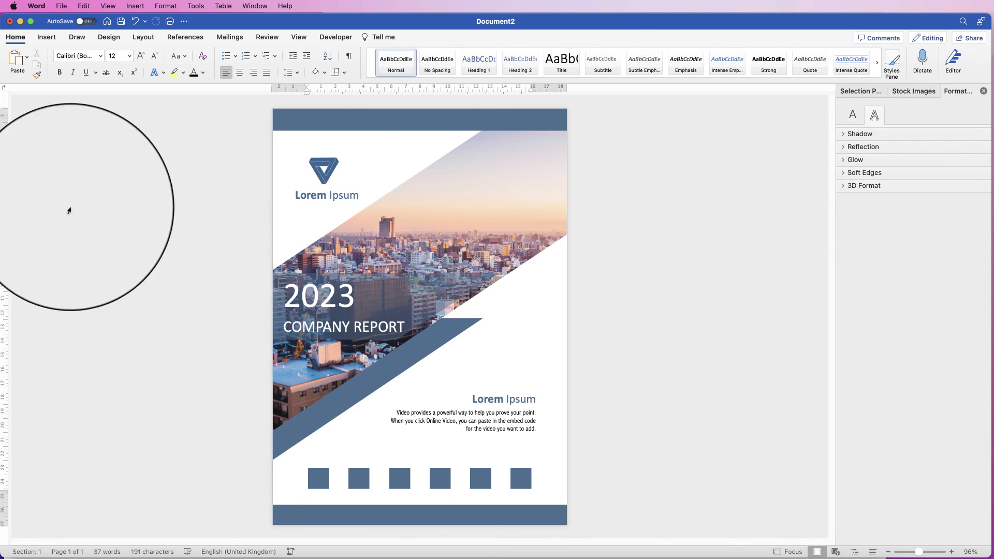
Open the dialog for saving the document as a Microsoft Word template (.dotx) and close it without saving.
click(61, 5)
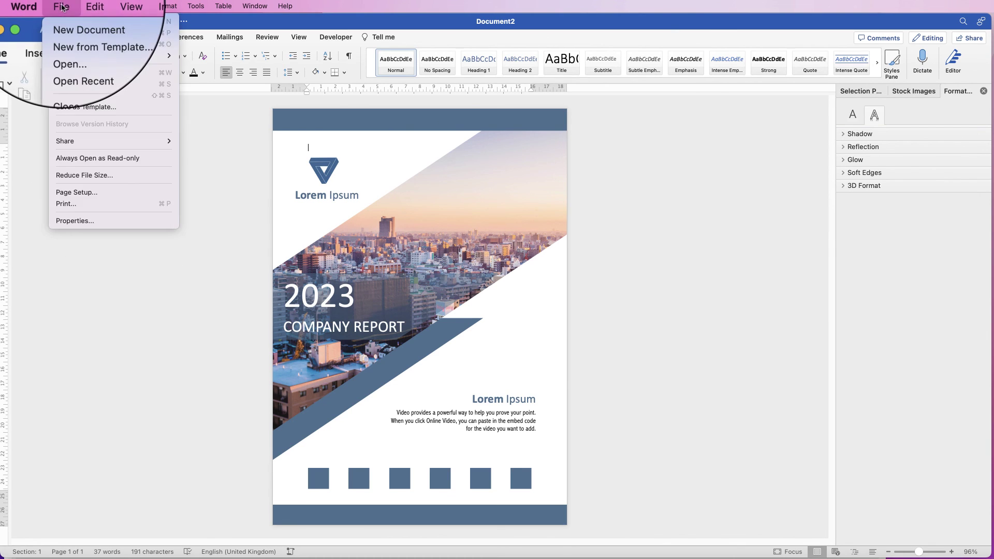
click(68, 108)
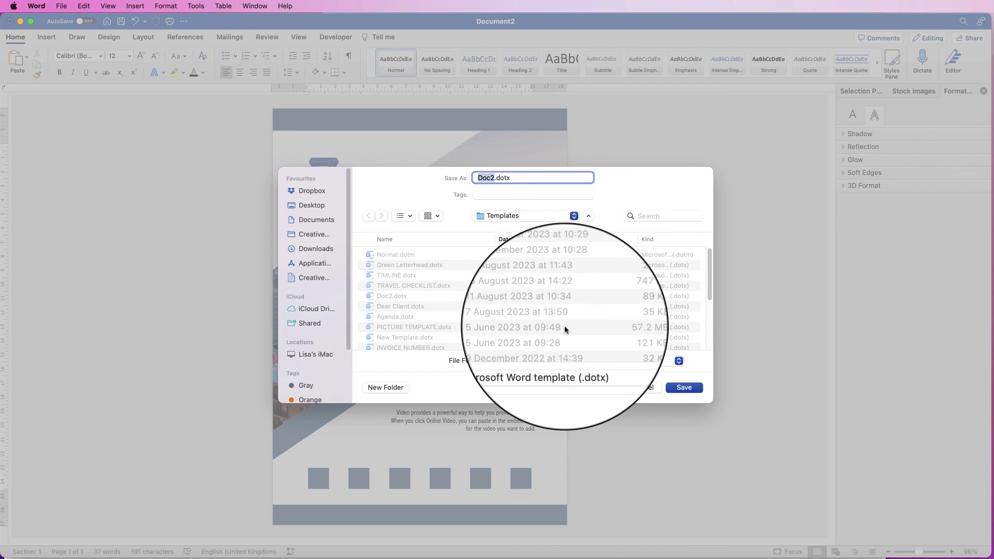
click(642, 389)
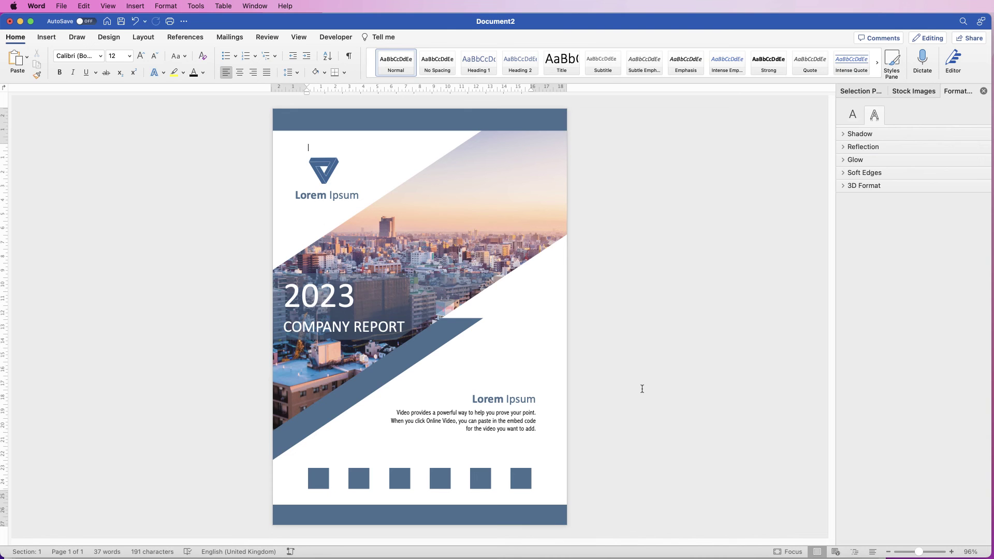